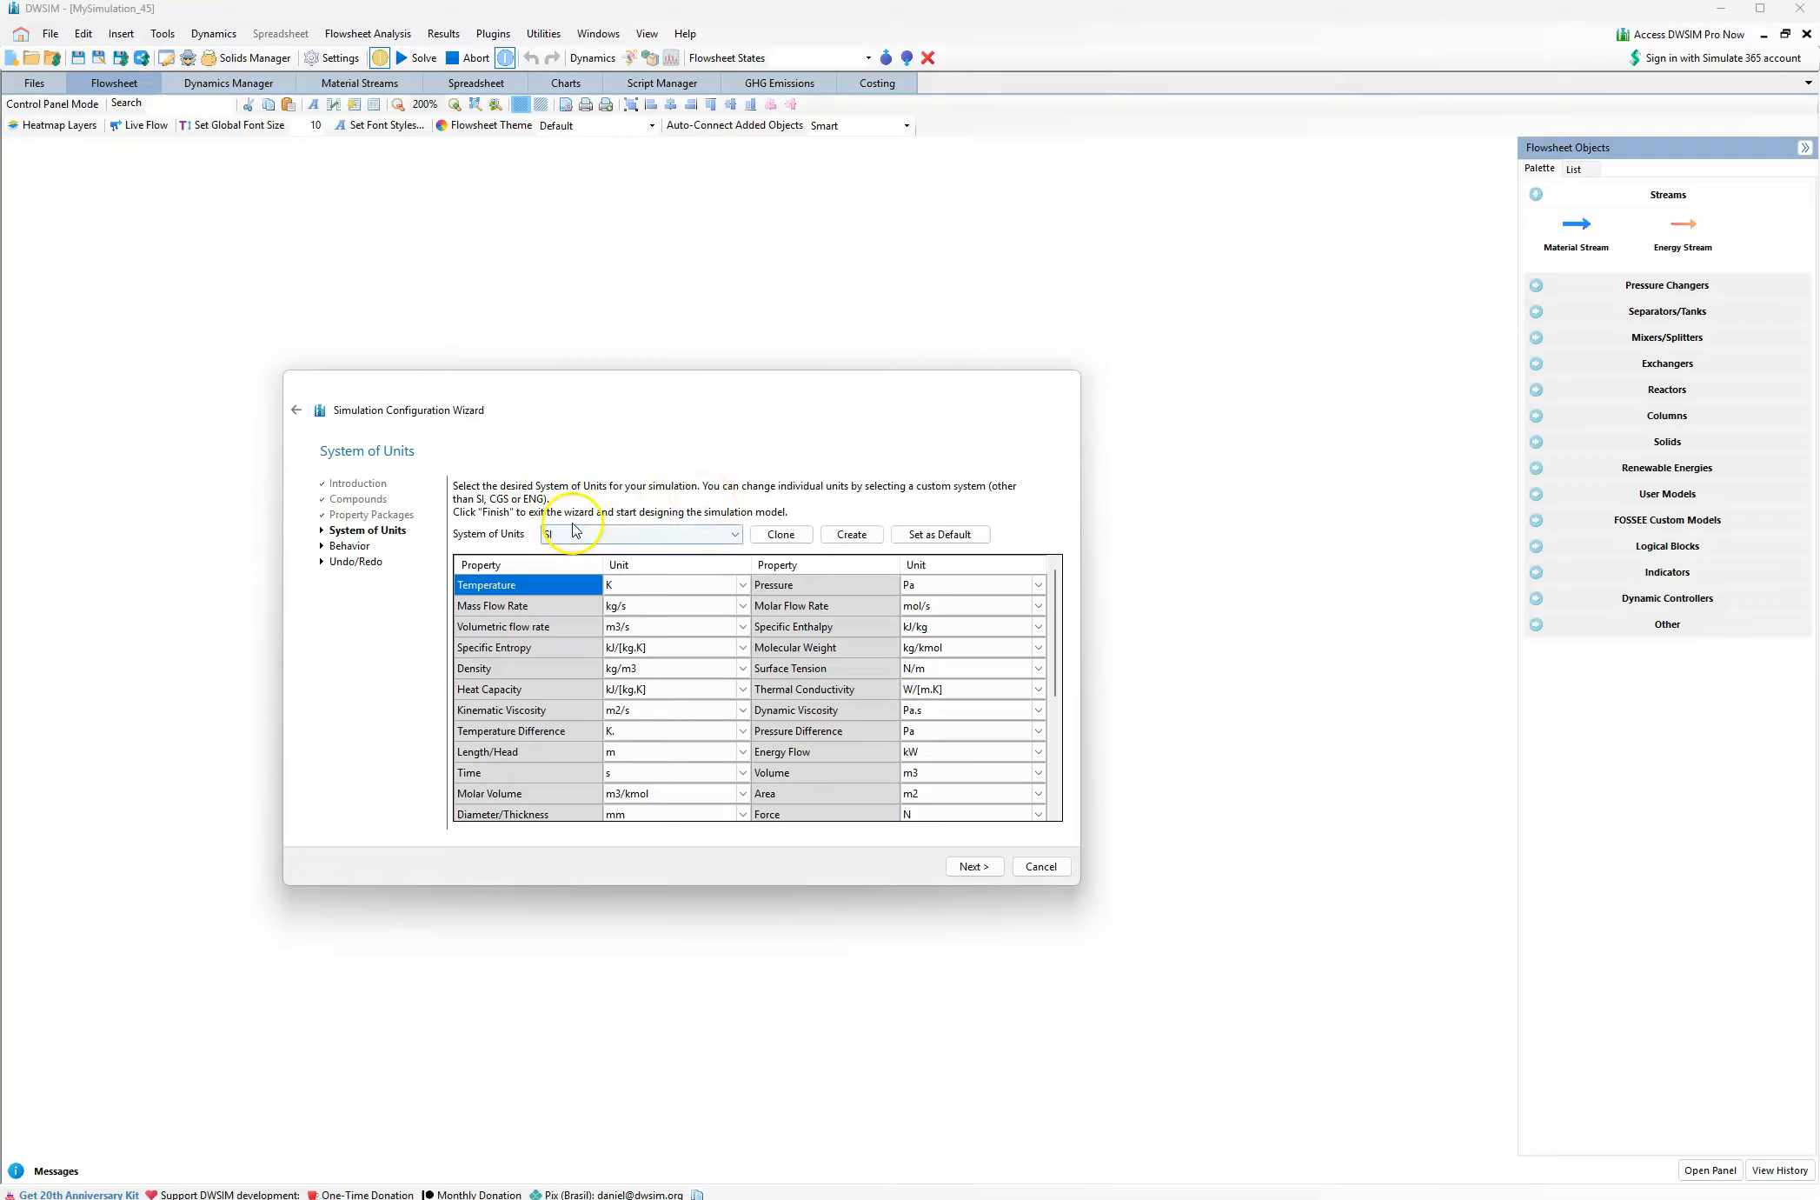
Select the C5 system of units and finish the simulation configuration wizard, keeping the offered behavior and undo/redo settings
click(646, 534)
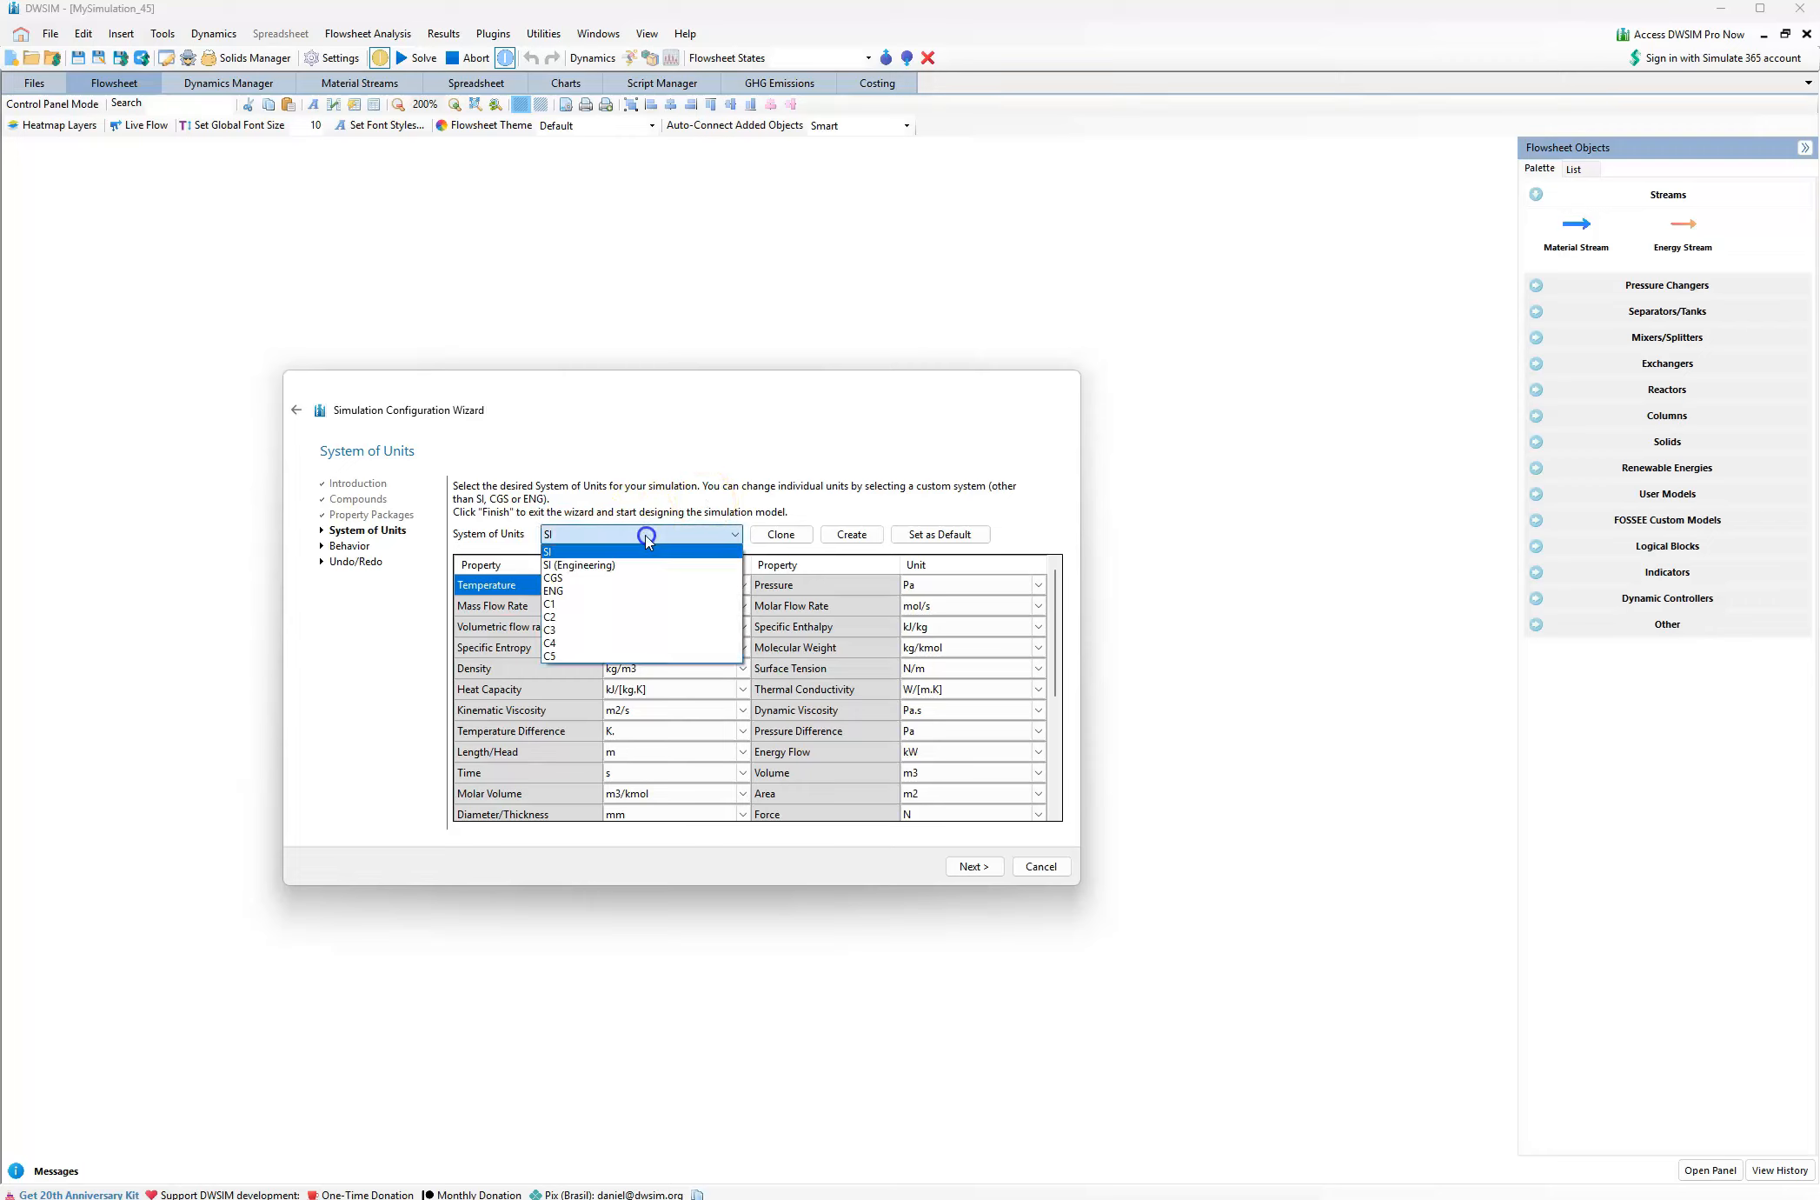
click(556, 657)
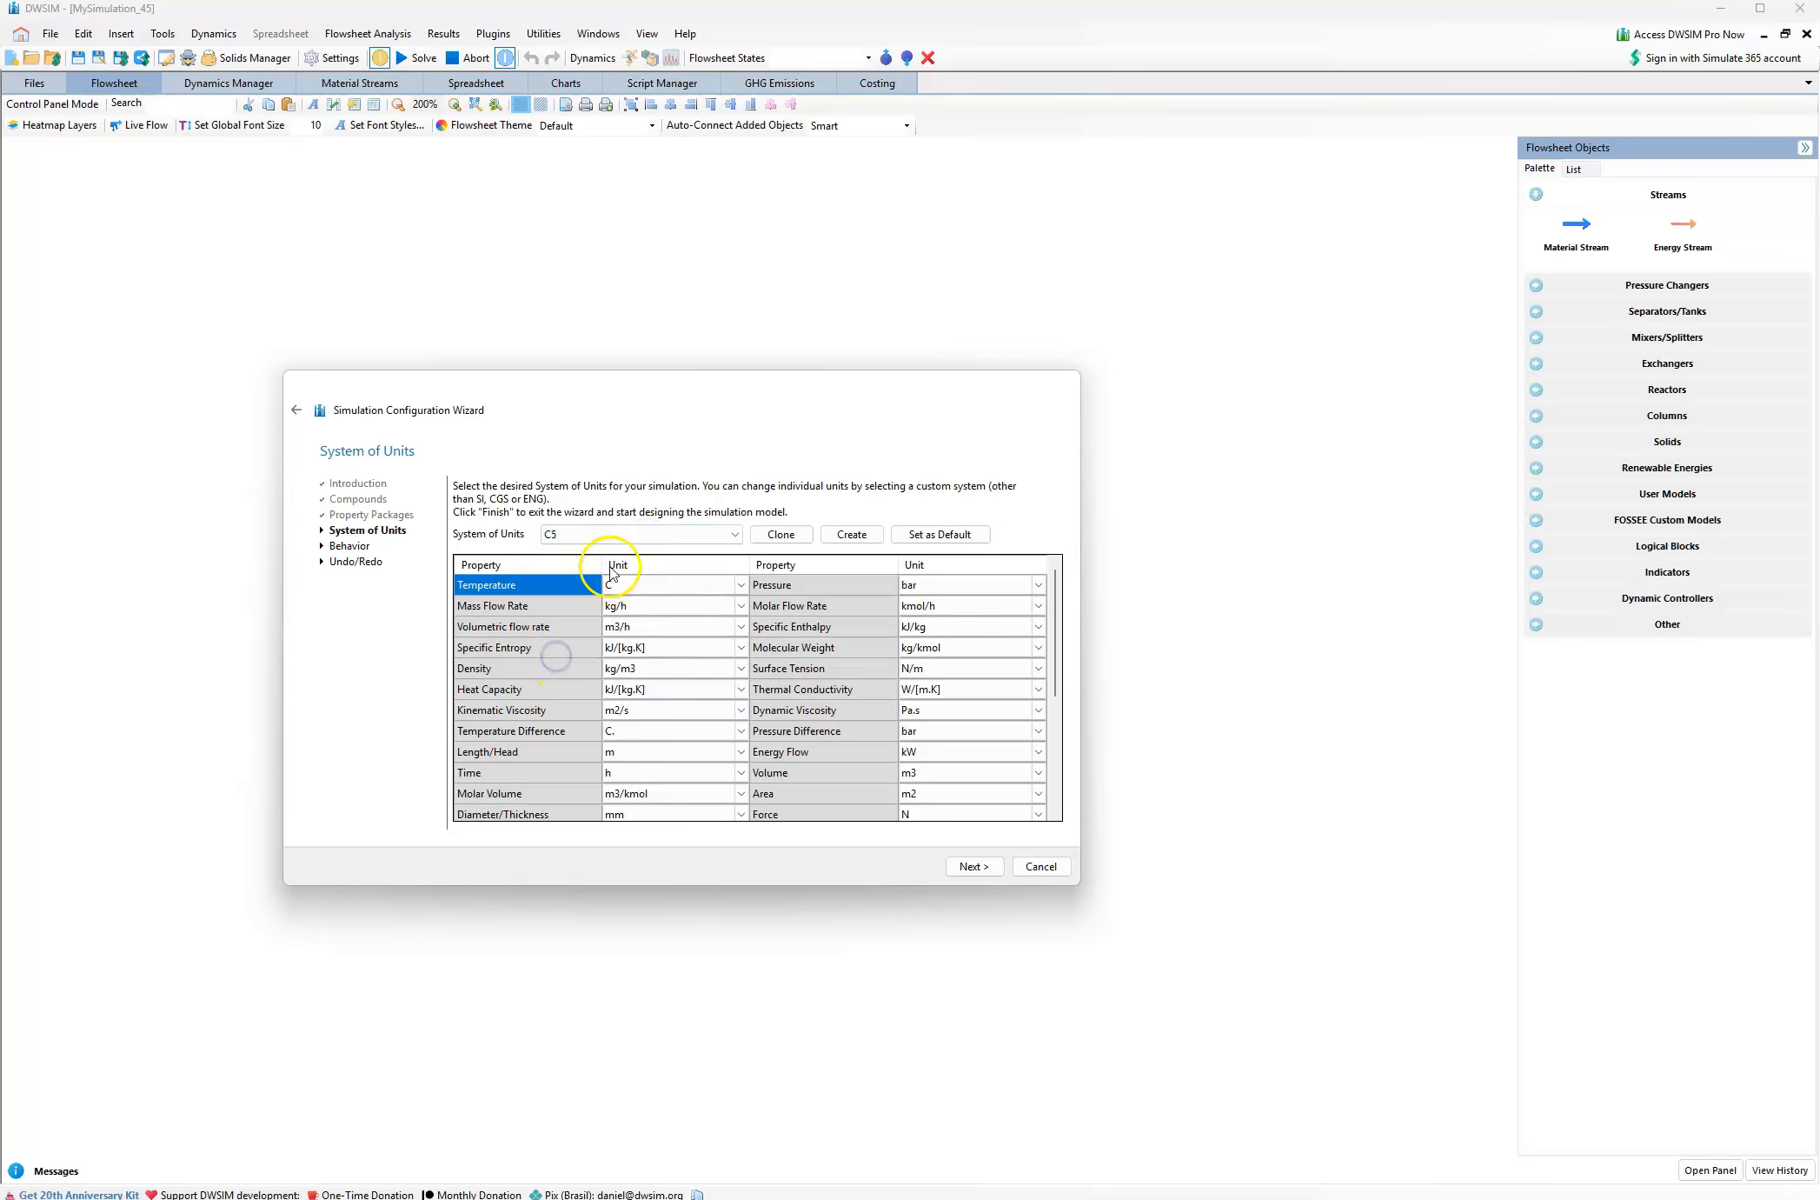
click(630, 585)
click(743, 668)
click(972, 867)
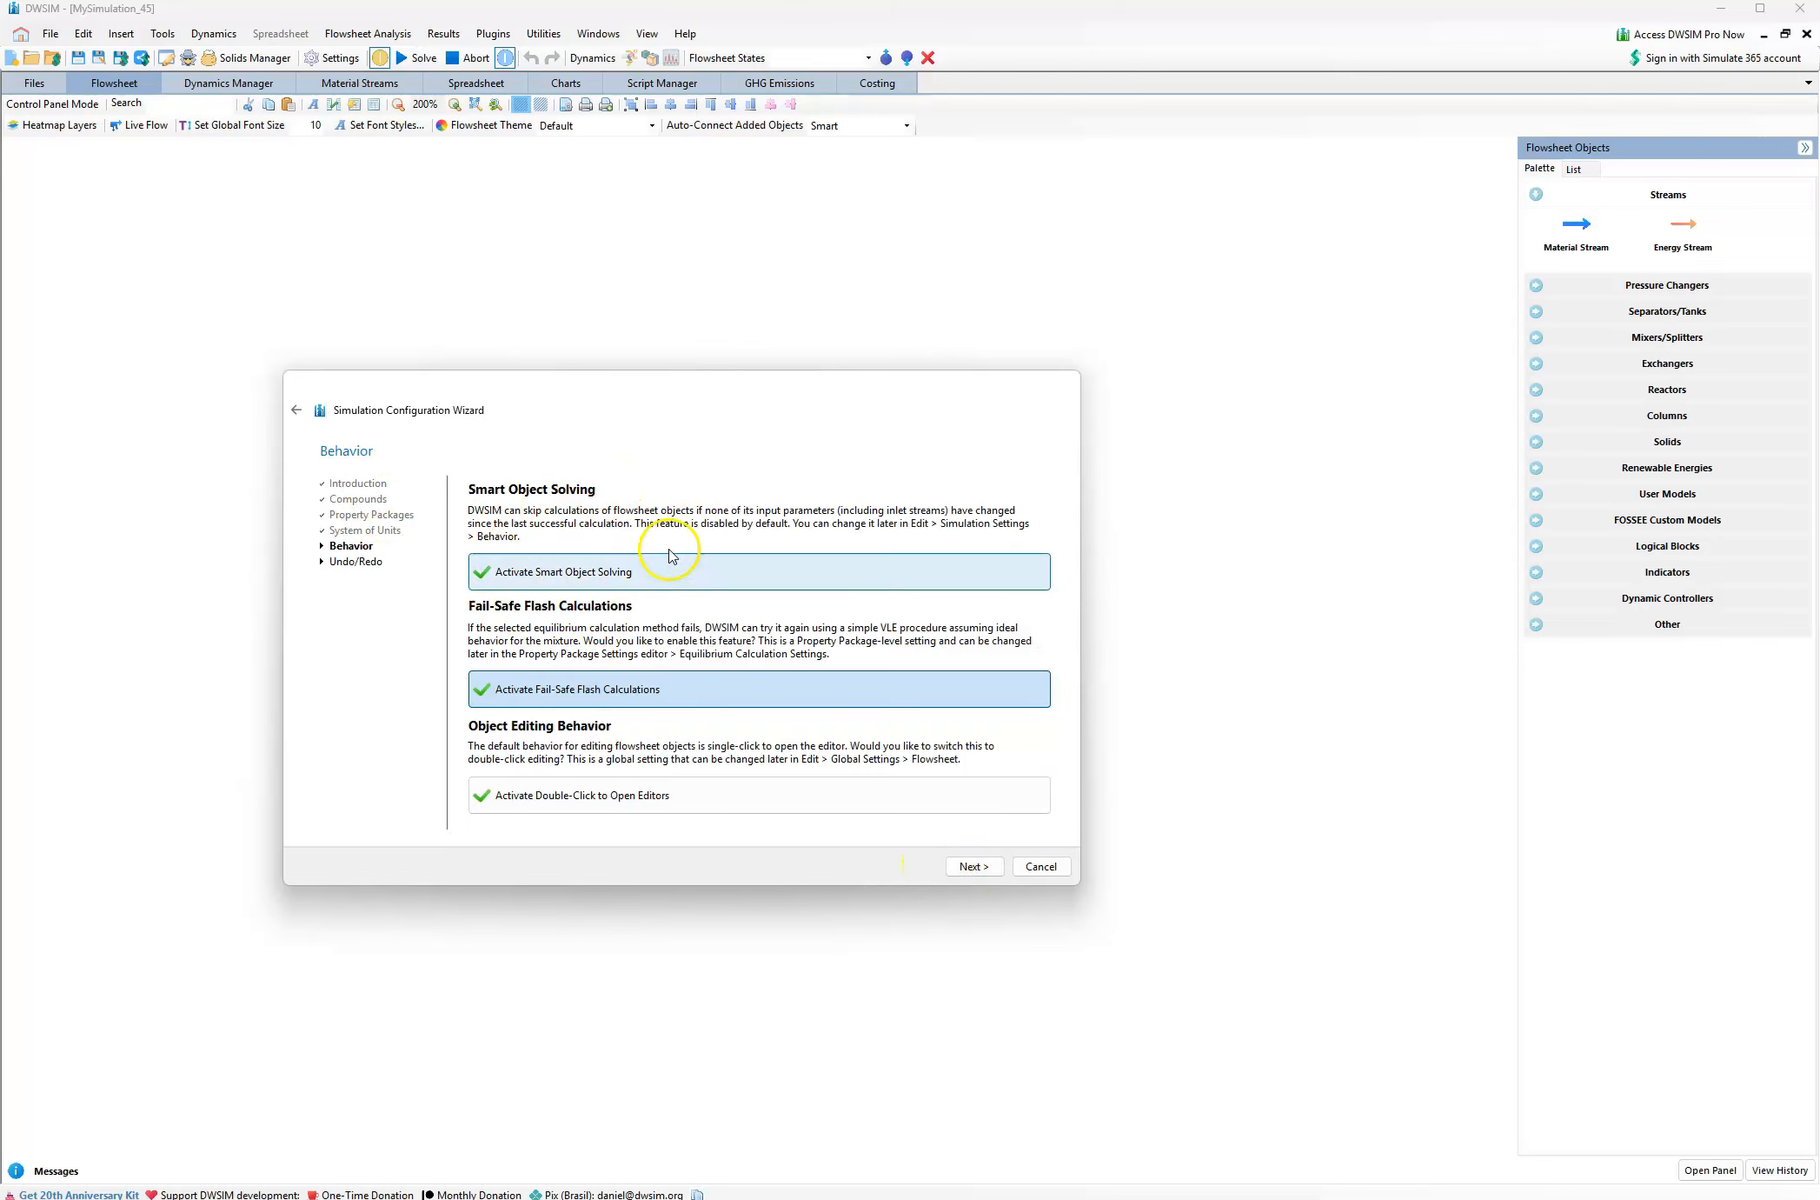
click(982, 866)
click(988, 867)
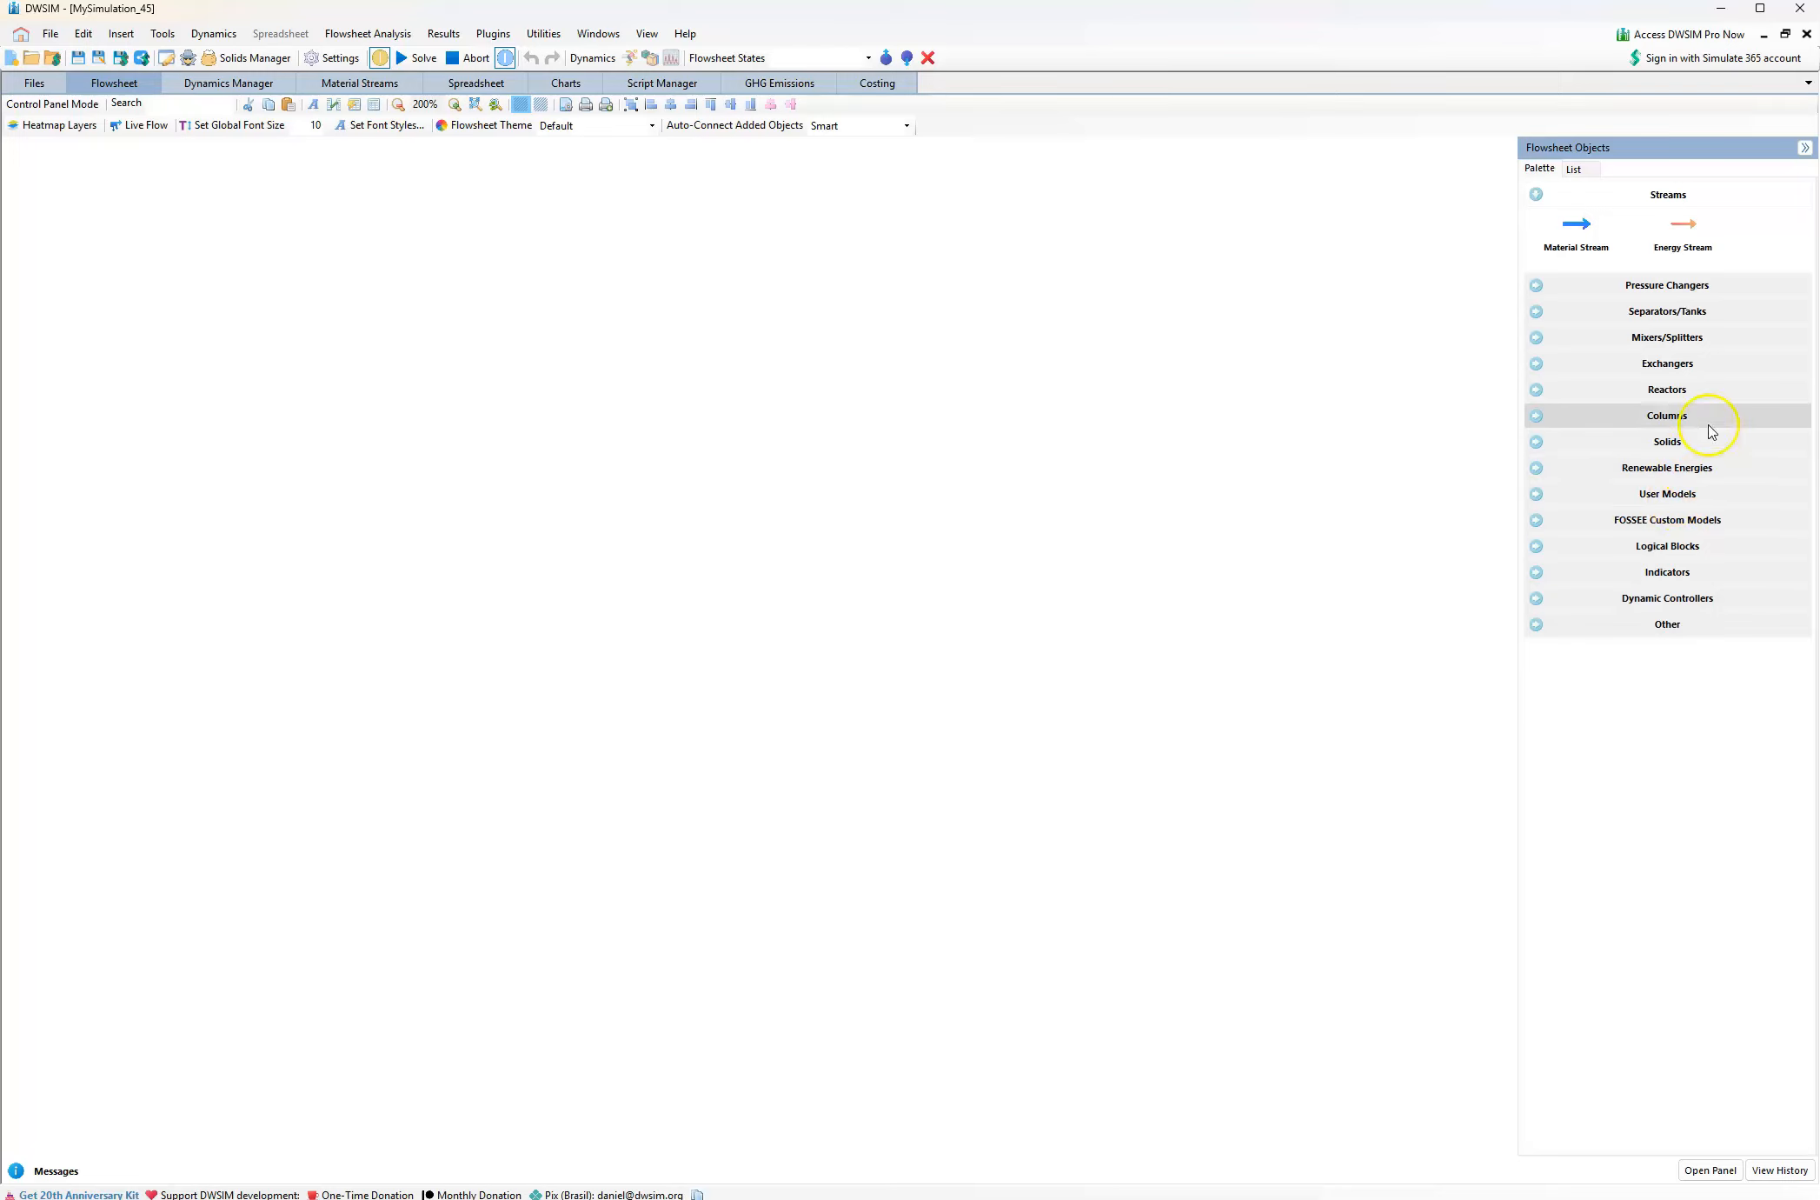
Add a Shortcut Column to the middle of the empty flowsheet
click(1654, 416)
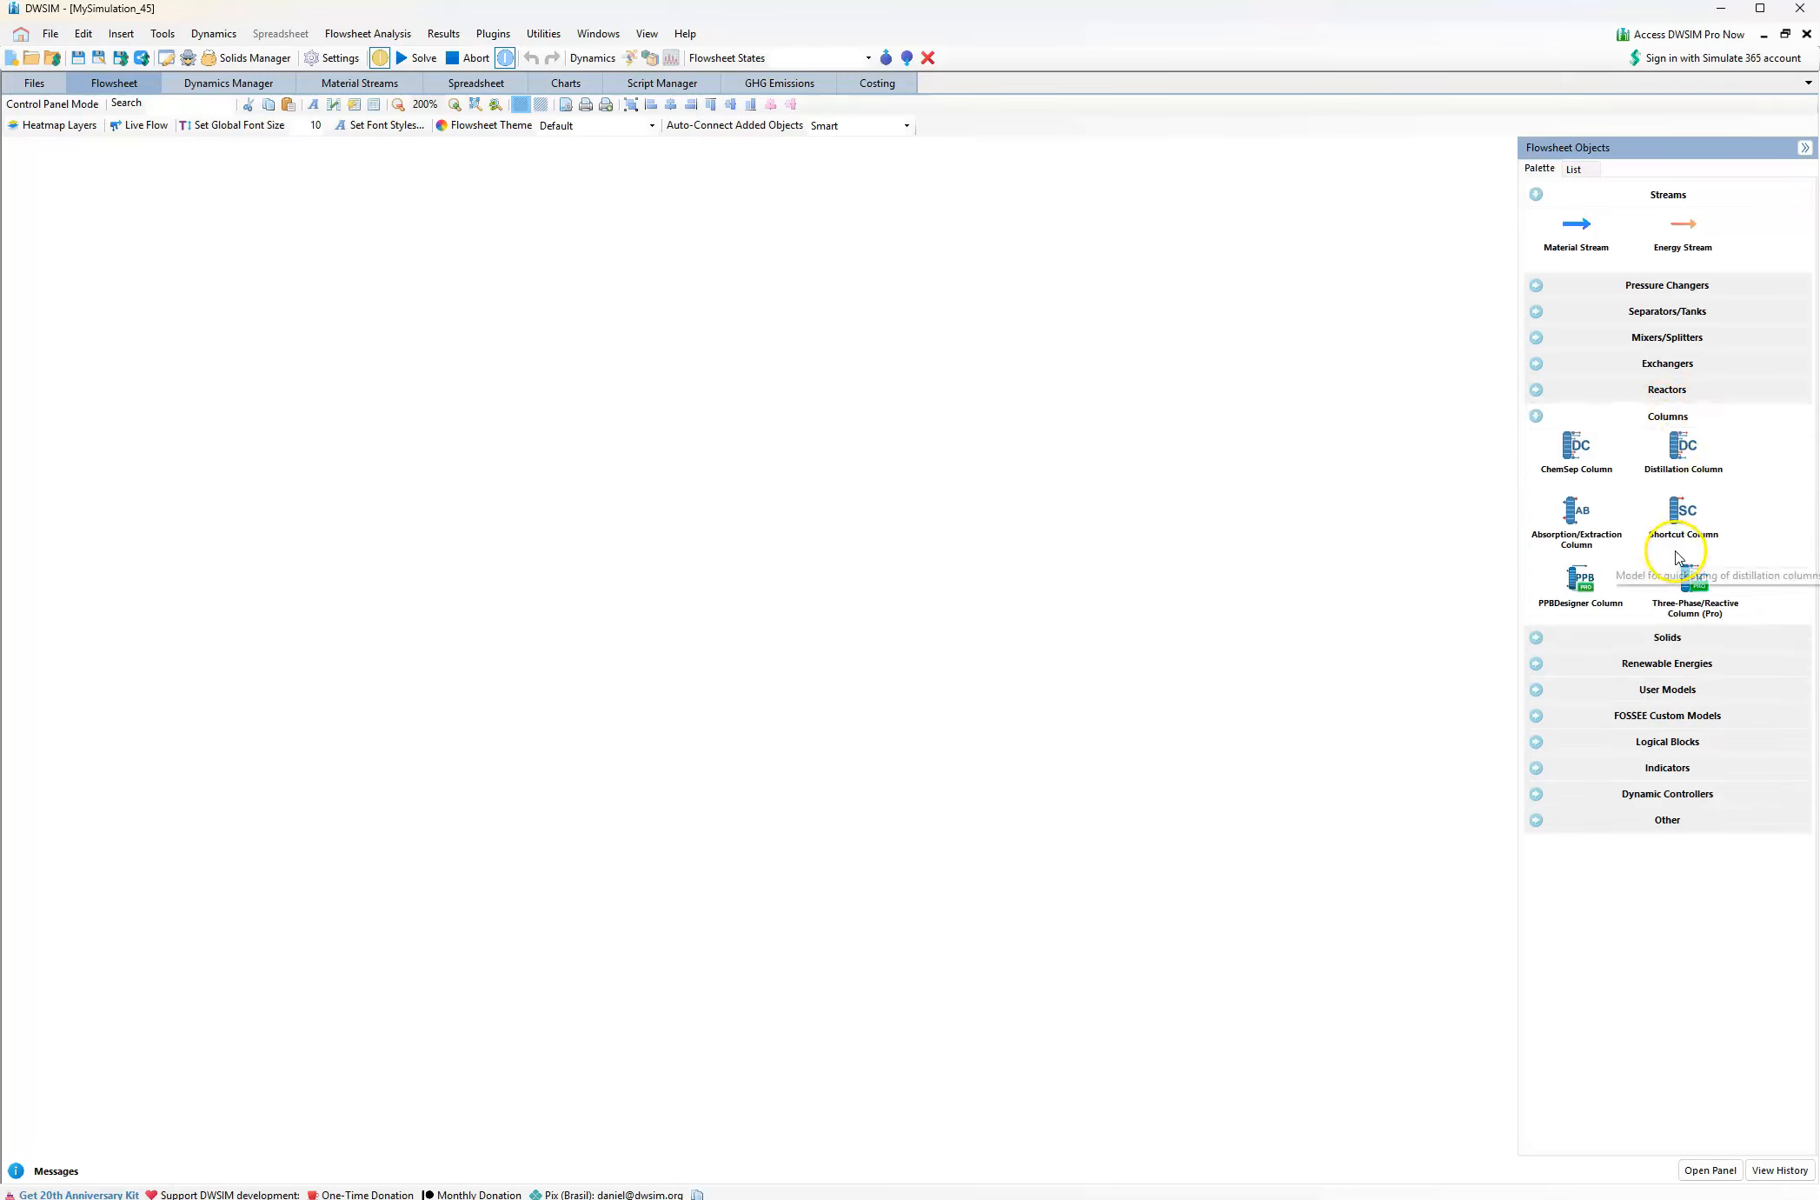
drag(1676, 514, 654, 527)
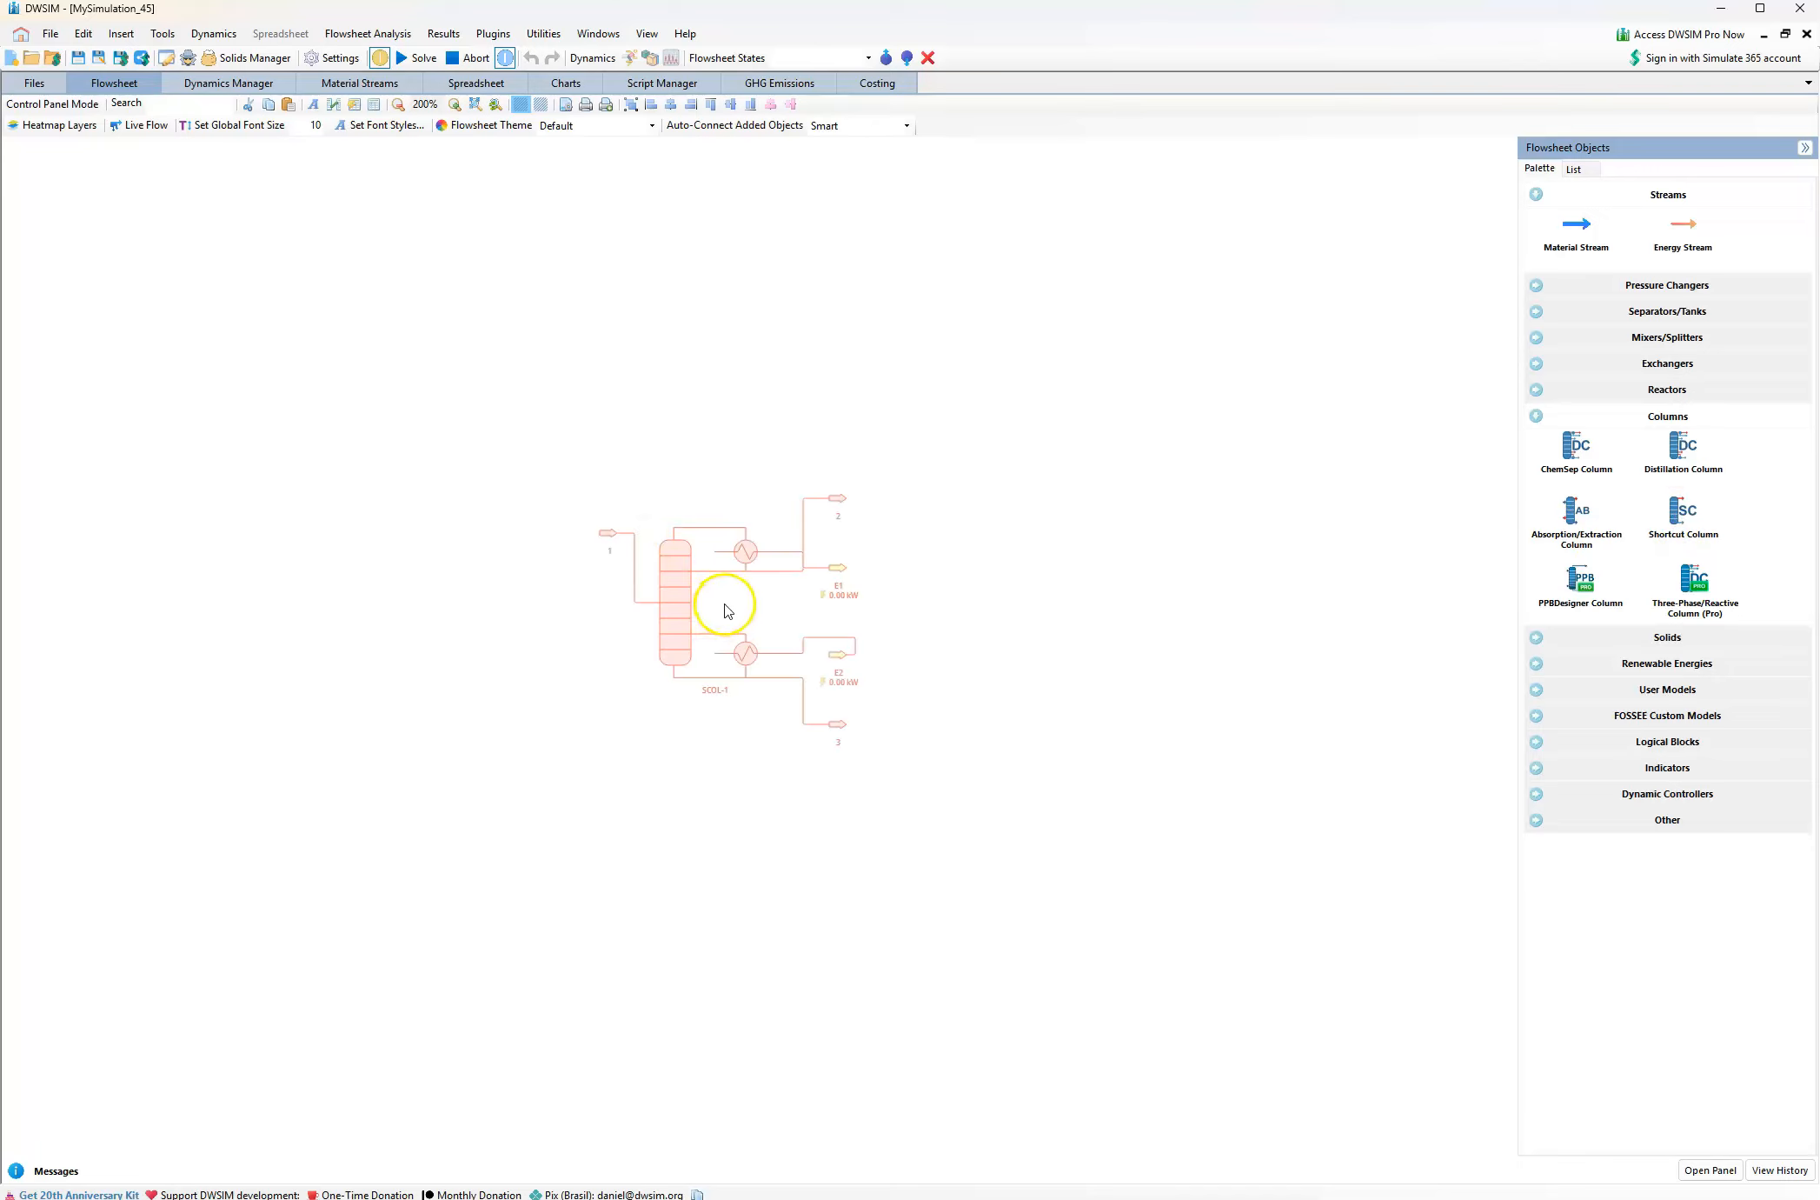
scroll(730, 603, up, 5)
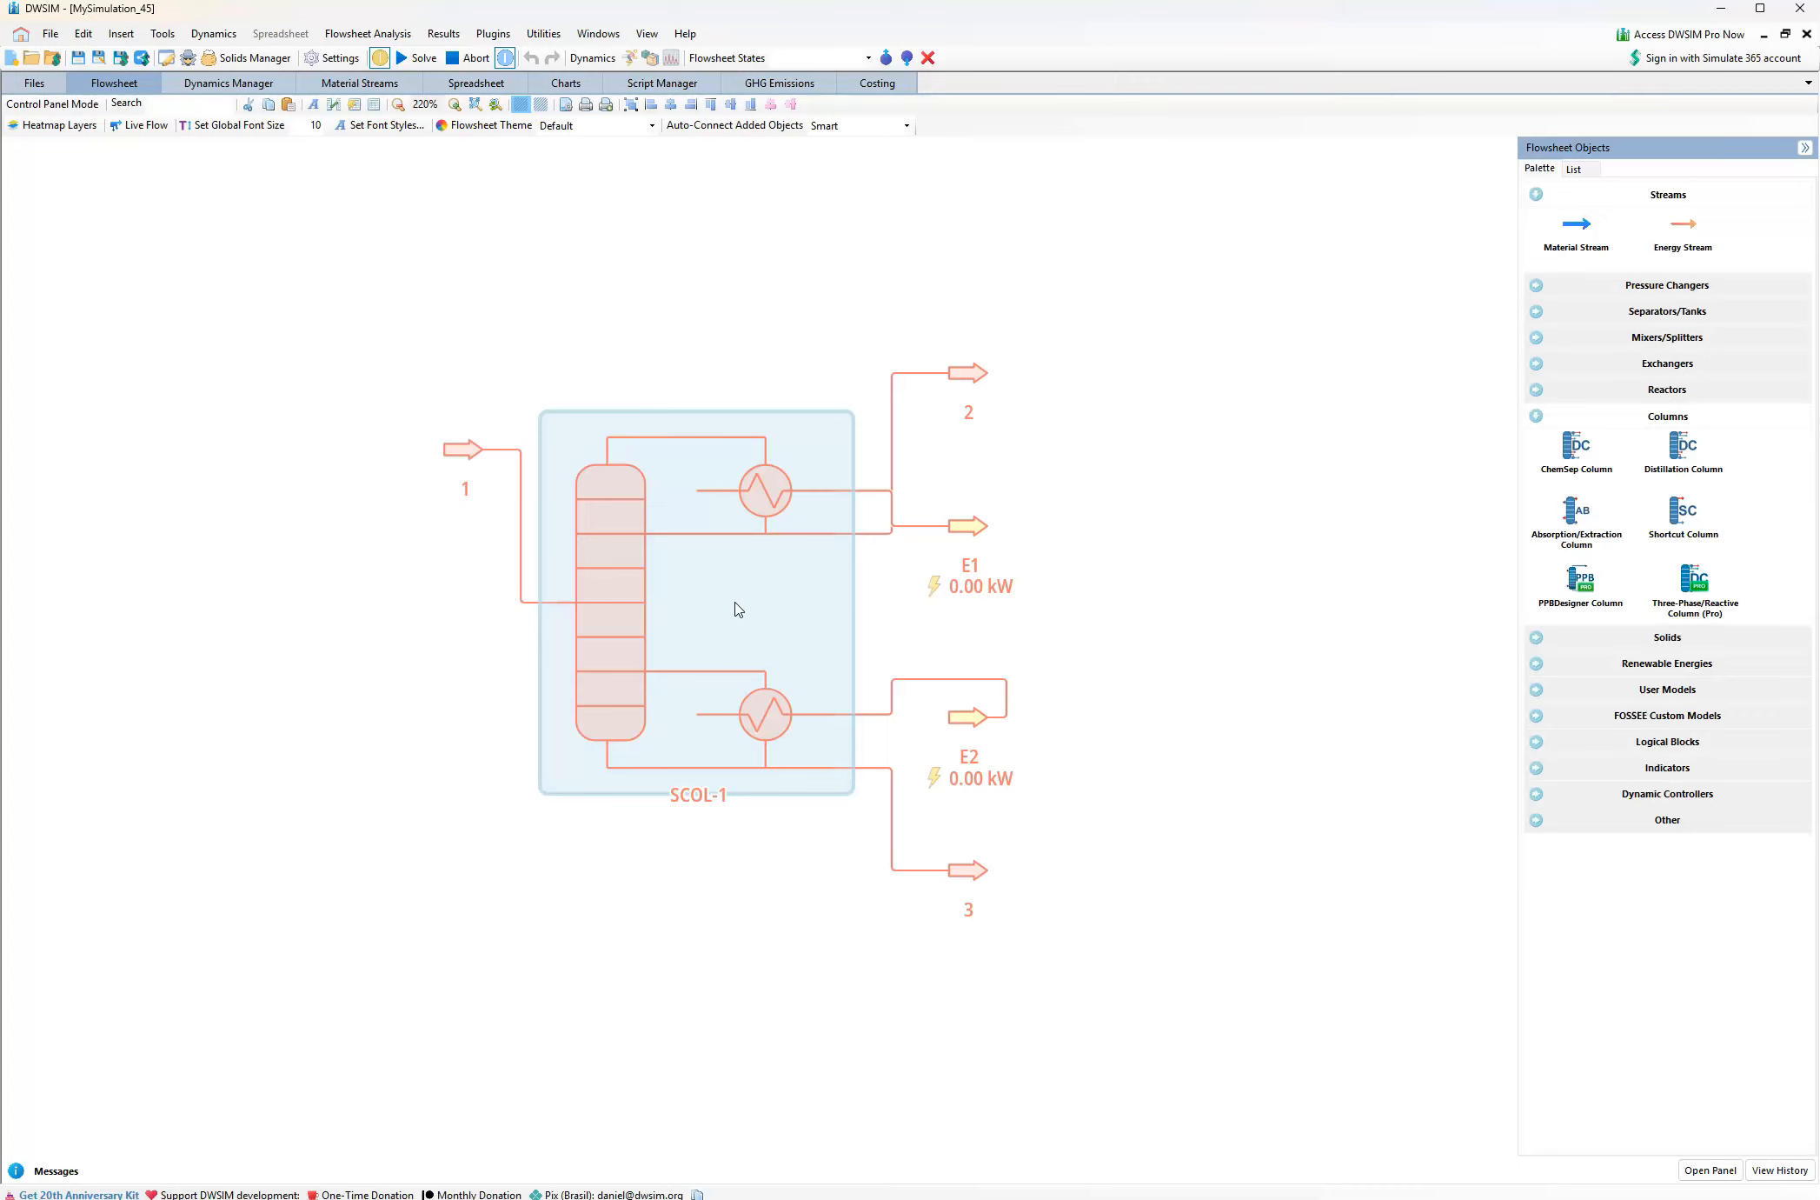
Rearrange the streams so E1 sits above stream 2 beside the condenser and stream 1 lines up with the column's middle
drag(978, 529, 1066, 430)
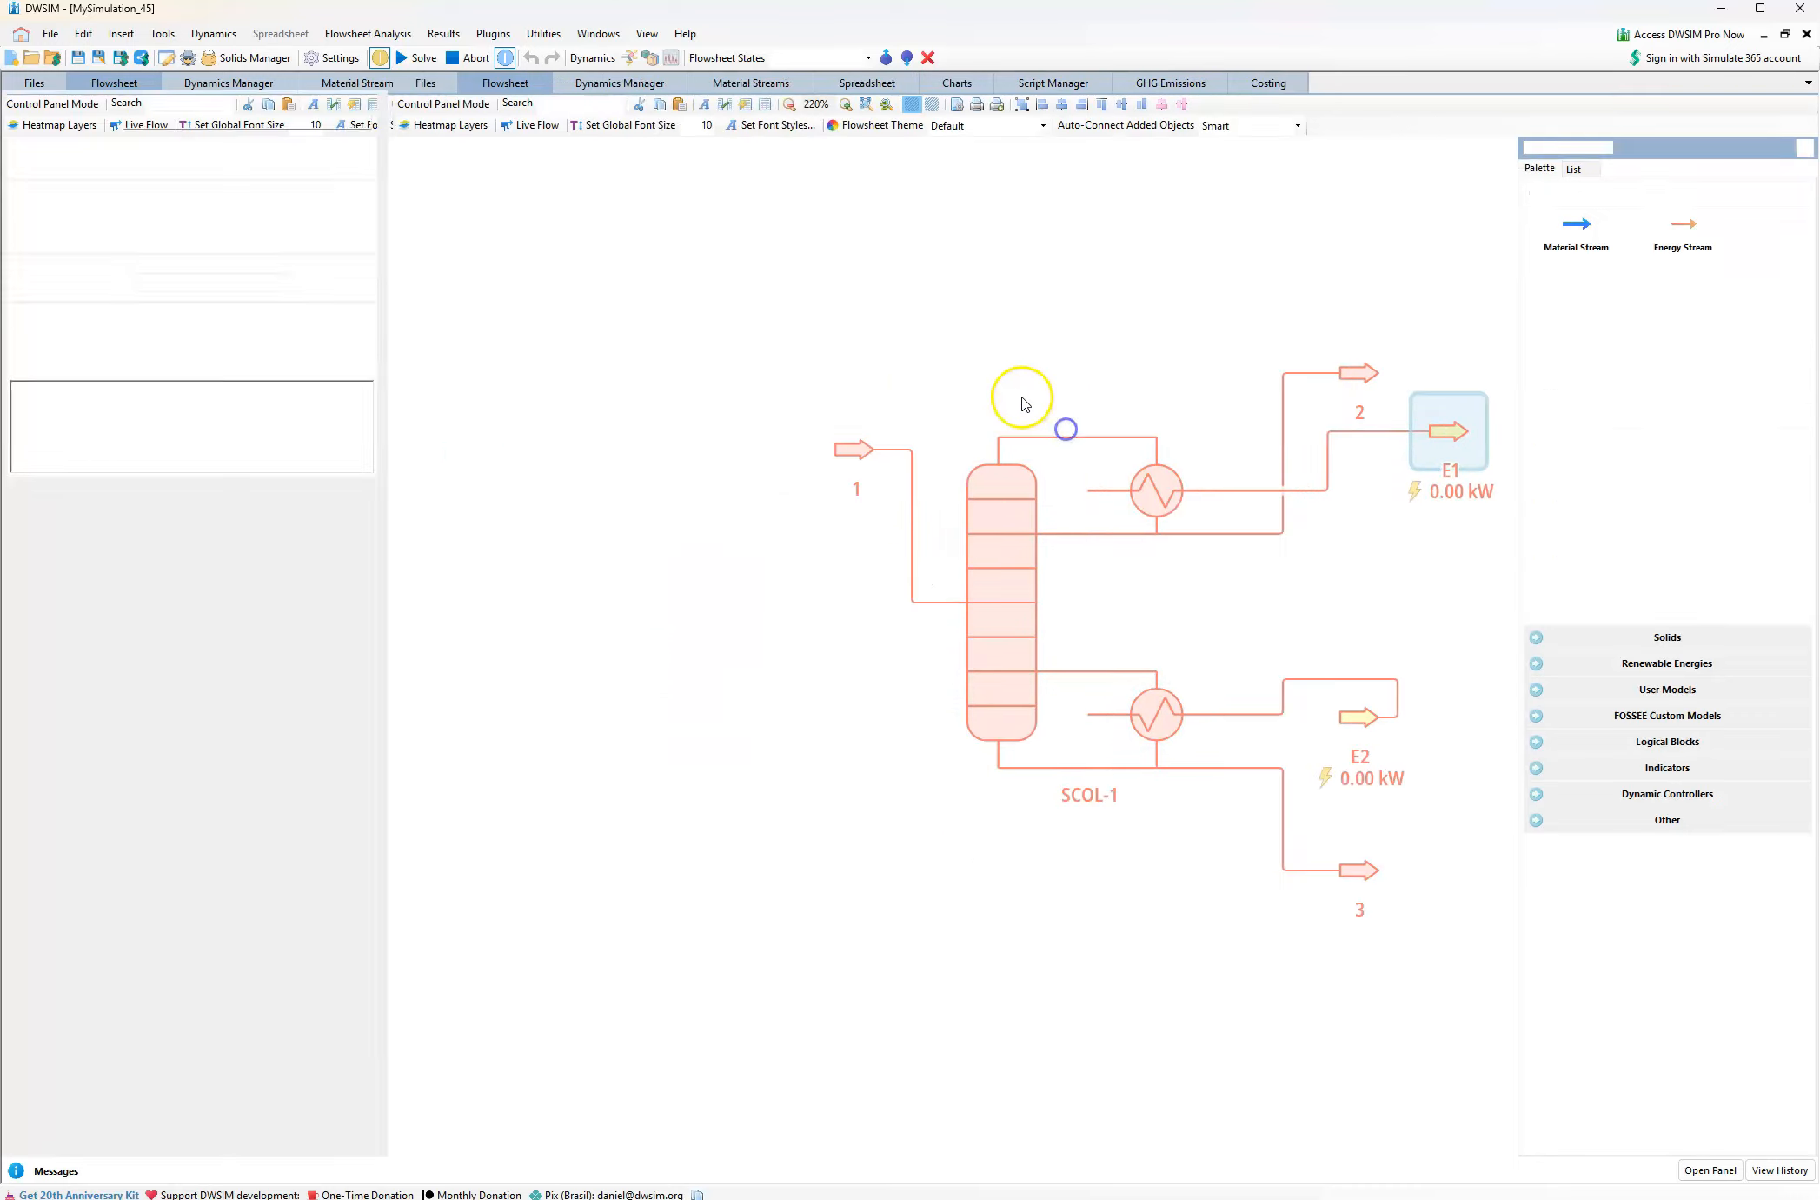
click(1231, 602)
drag(1231, 599, 950, 581)
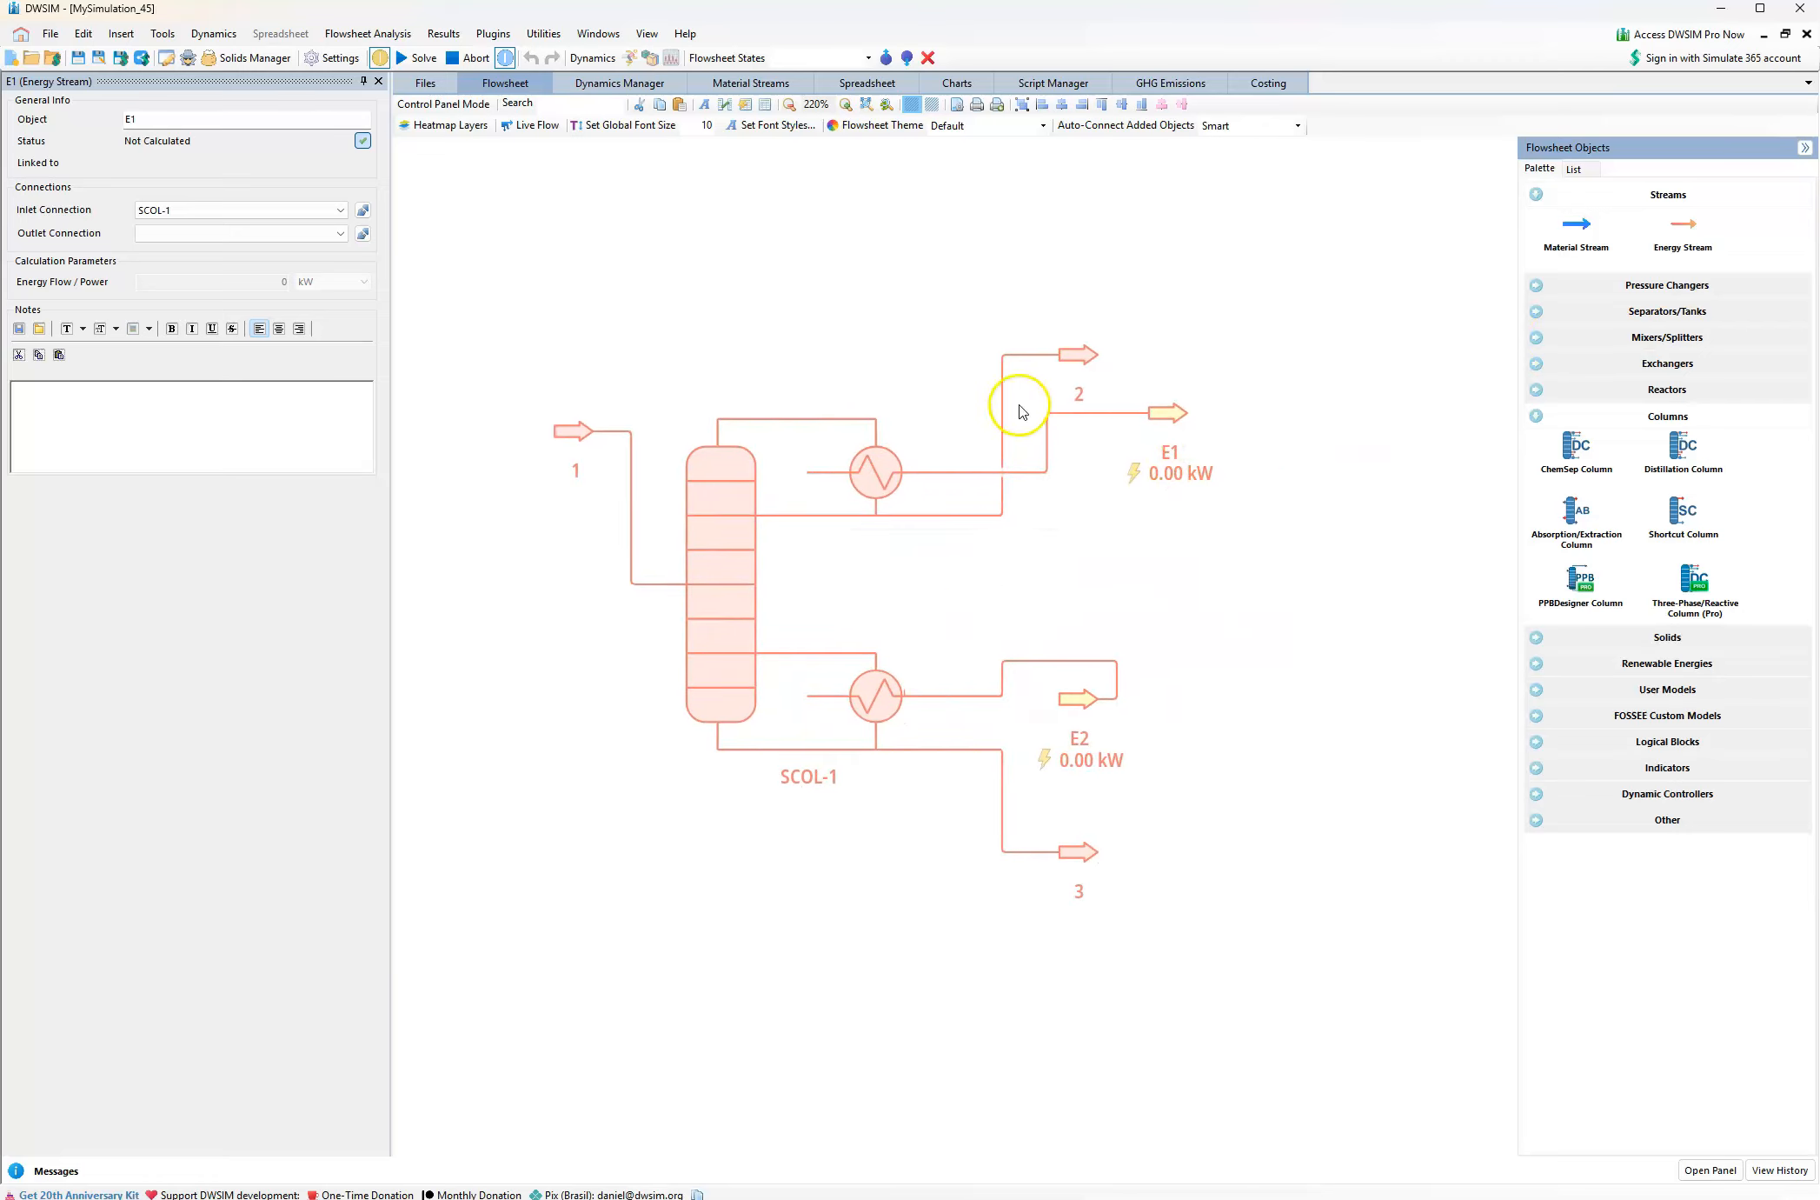
drag(1081, 356, 1199, 528)
drag(1184, 423, 1182, 365)
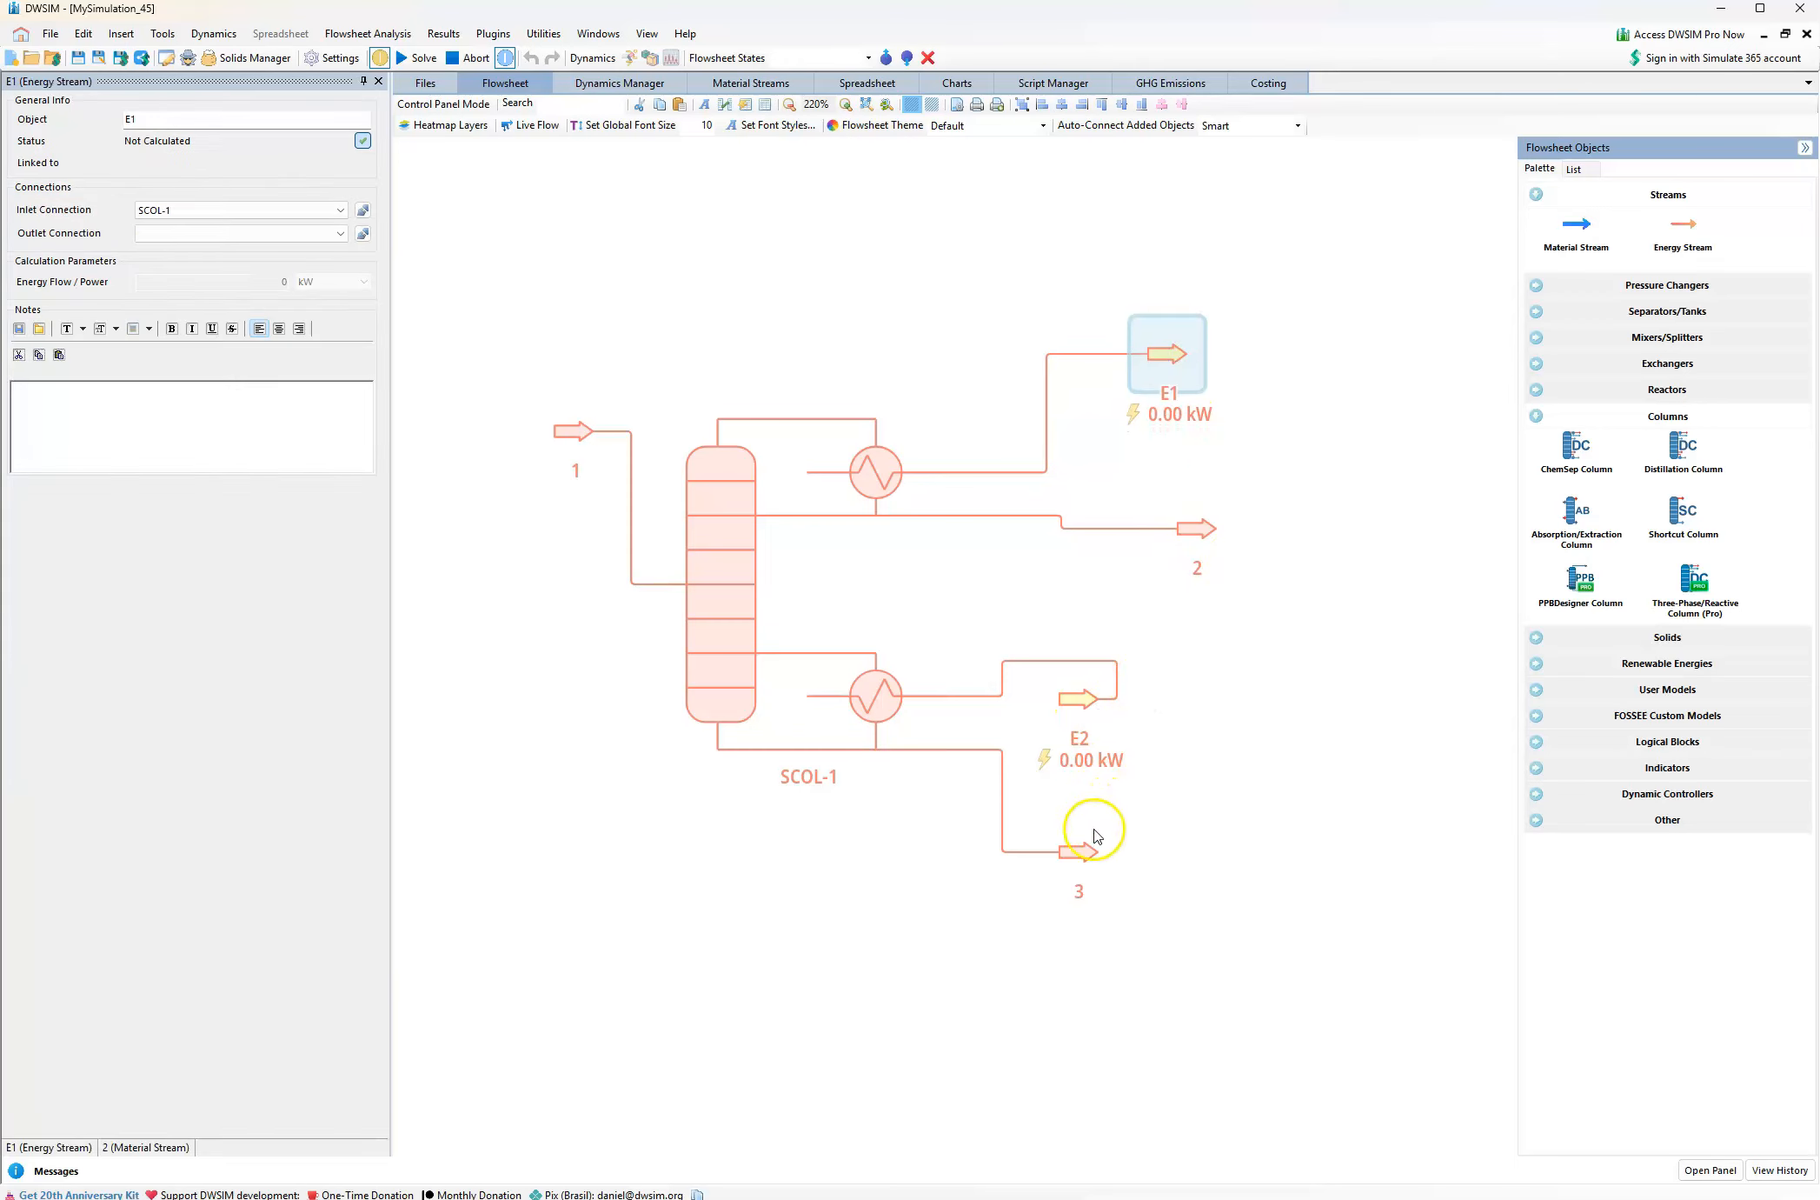
drag(574, 431, 487, 596)
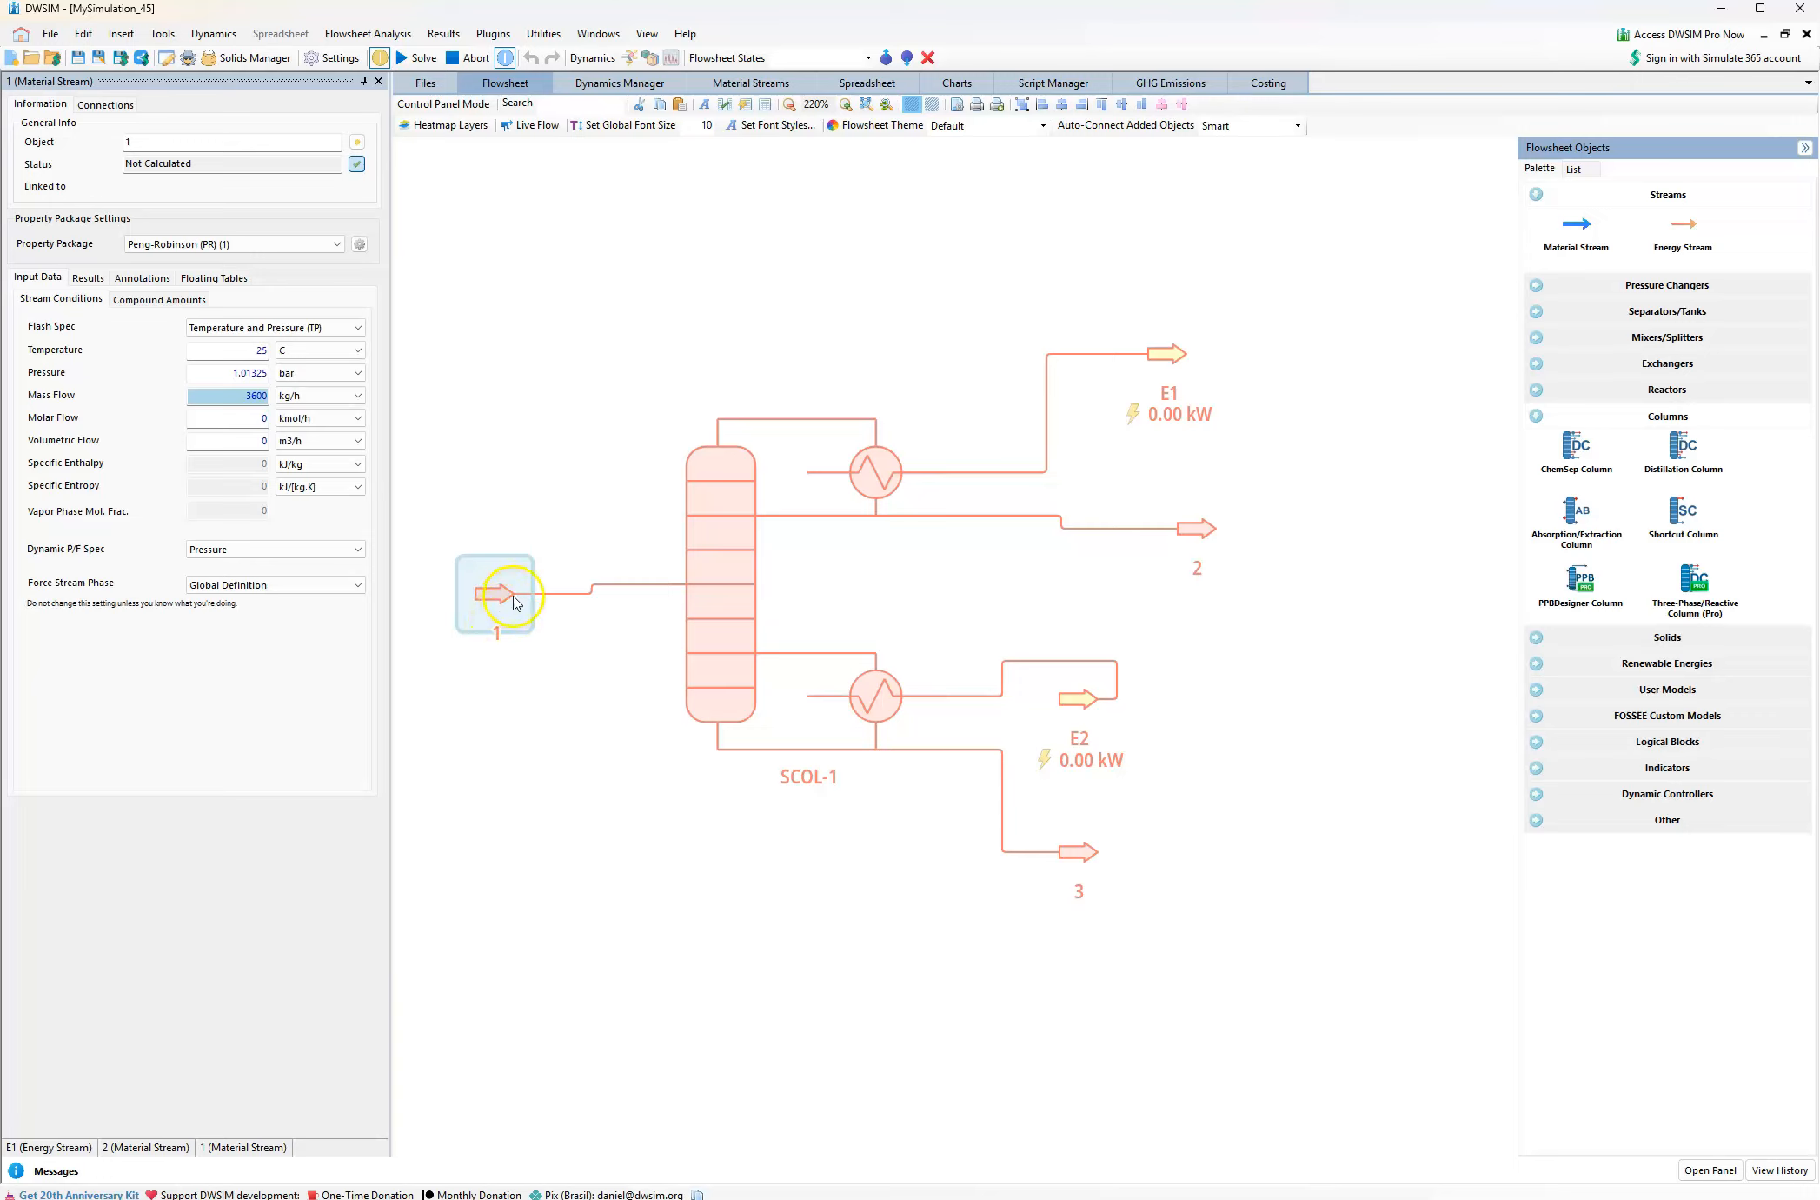
Rename the column's inlet material stream 1 as Feed
click(148, 139)
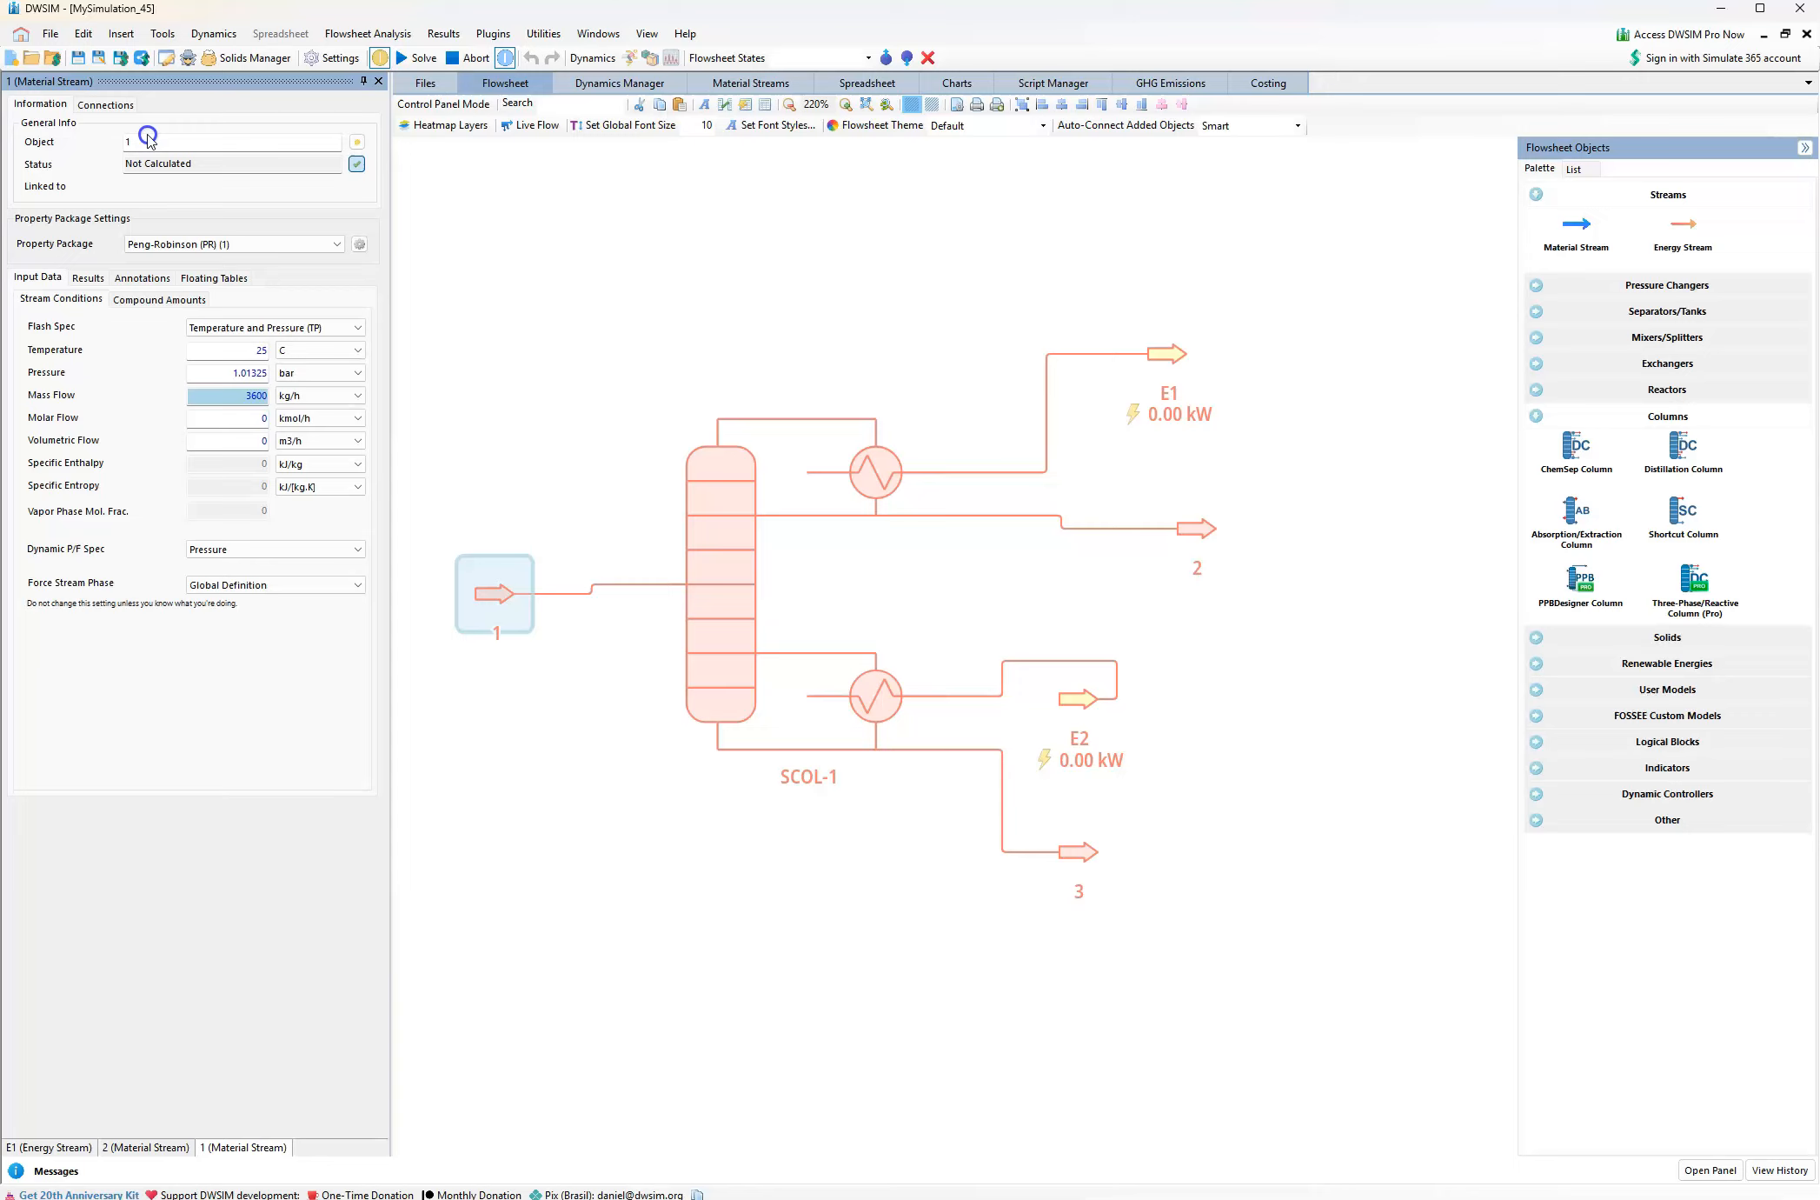
drag(144, 144, 119, 143)
text(Feed)
click(165, 143)
key(Return)
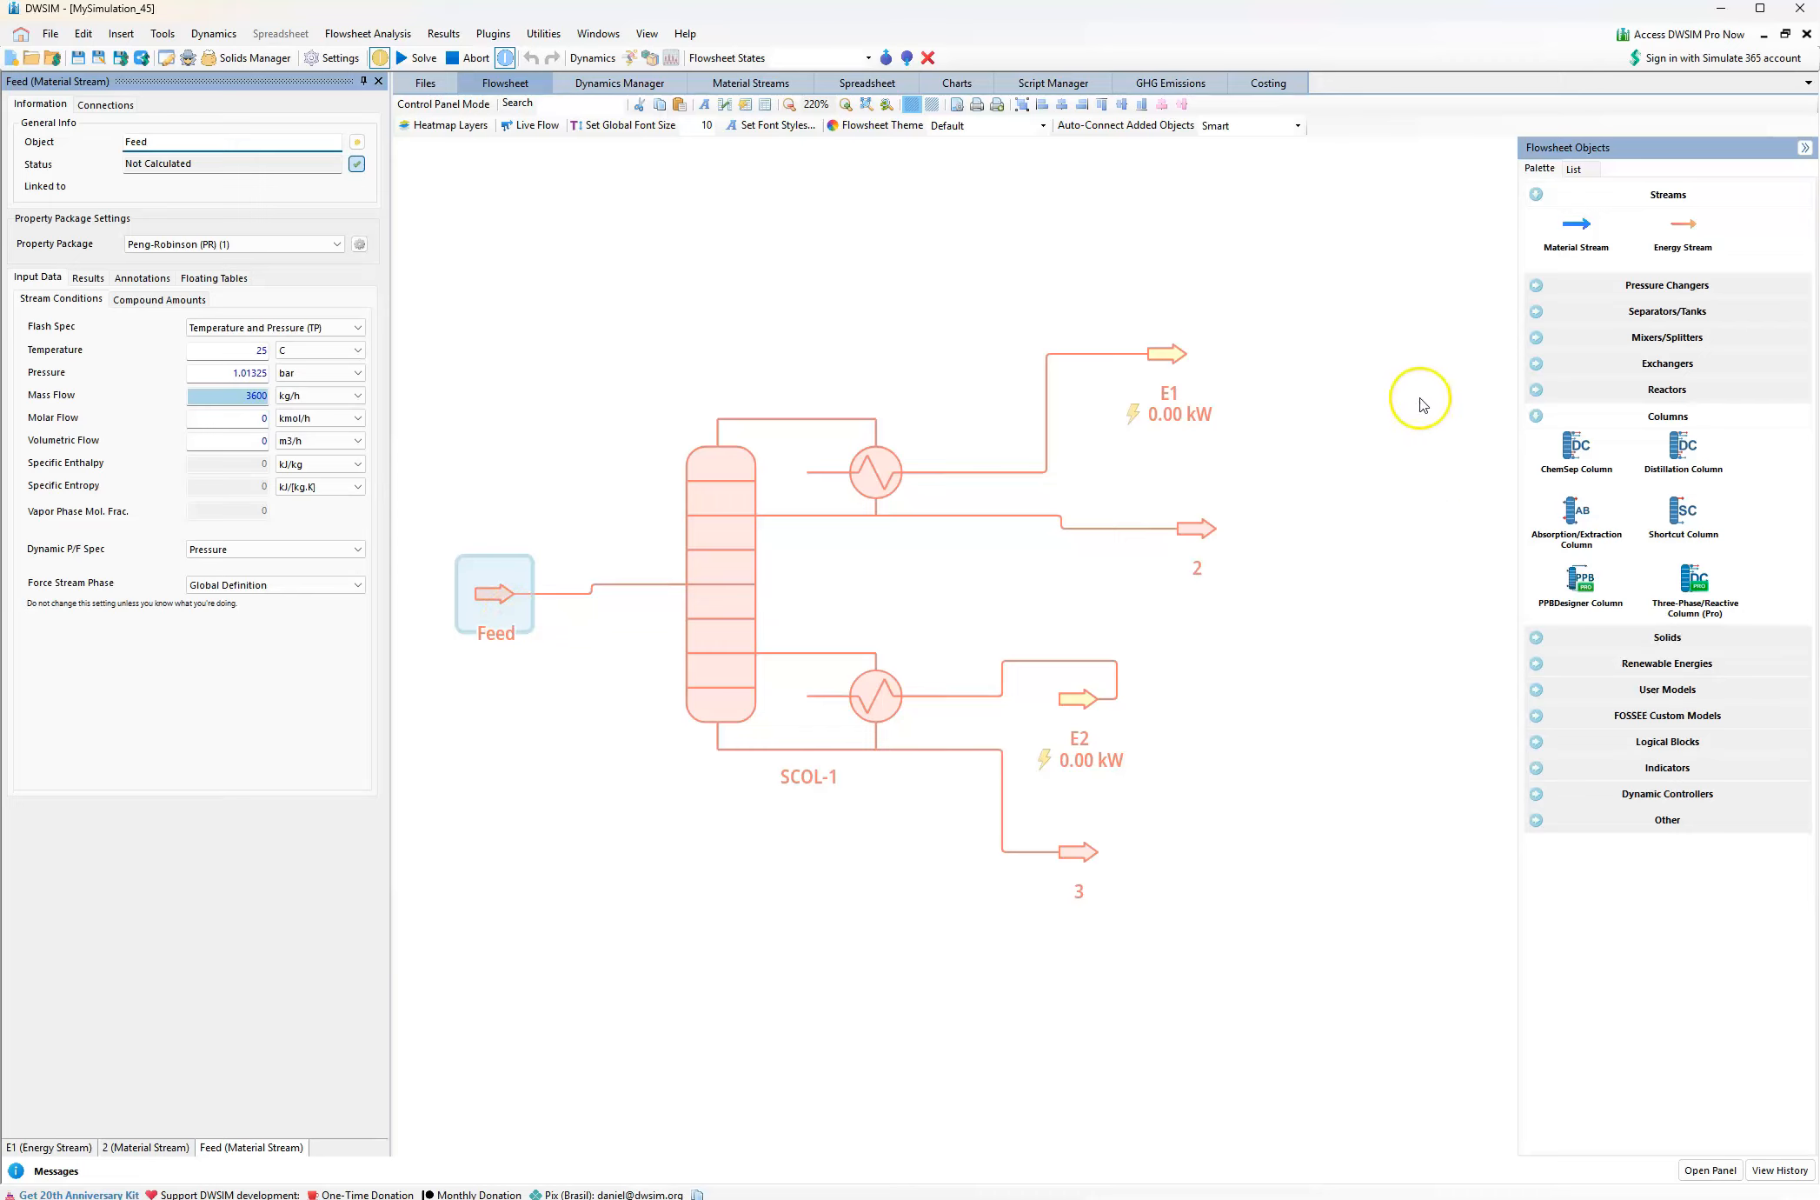
Rename the top product material stream 2 as Distillate
click(1193, 527)
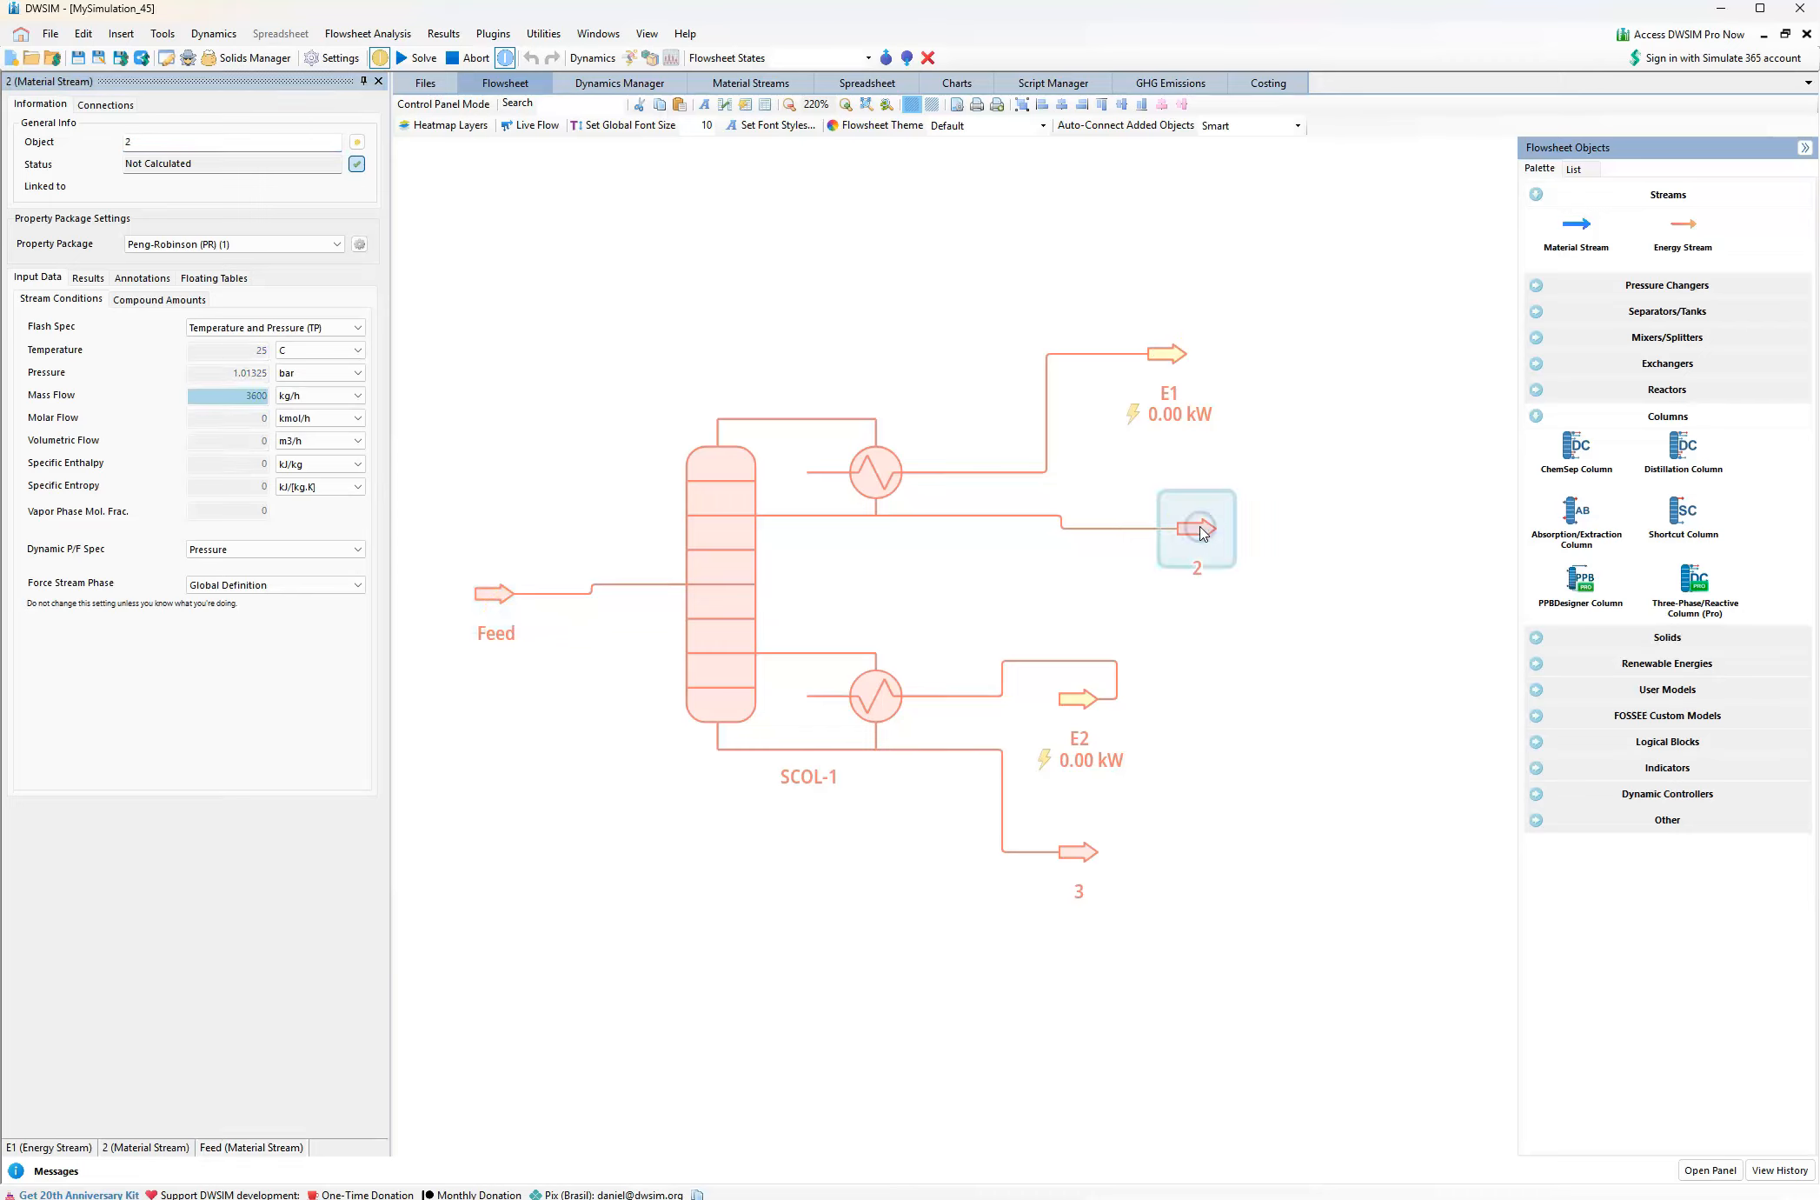
click(152, 139)
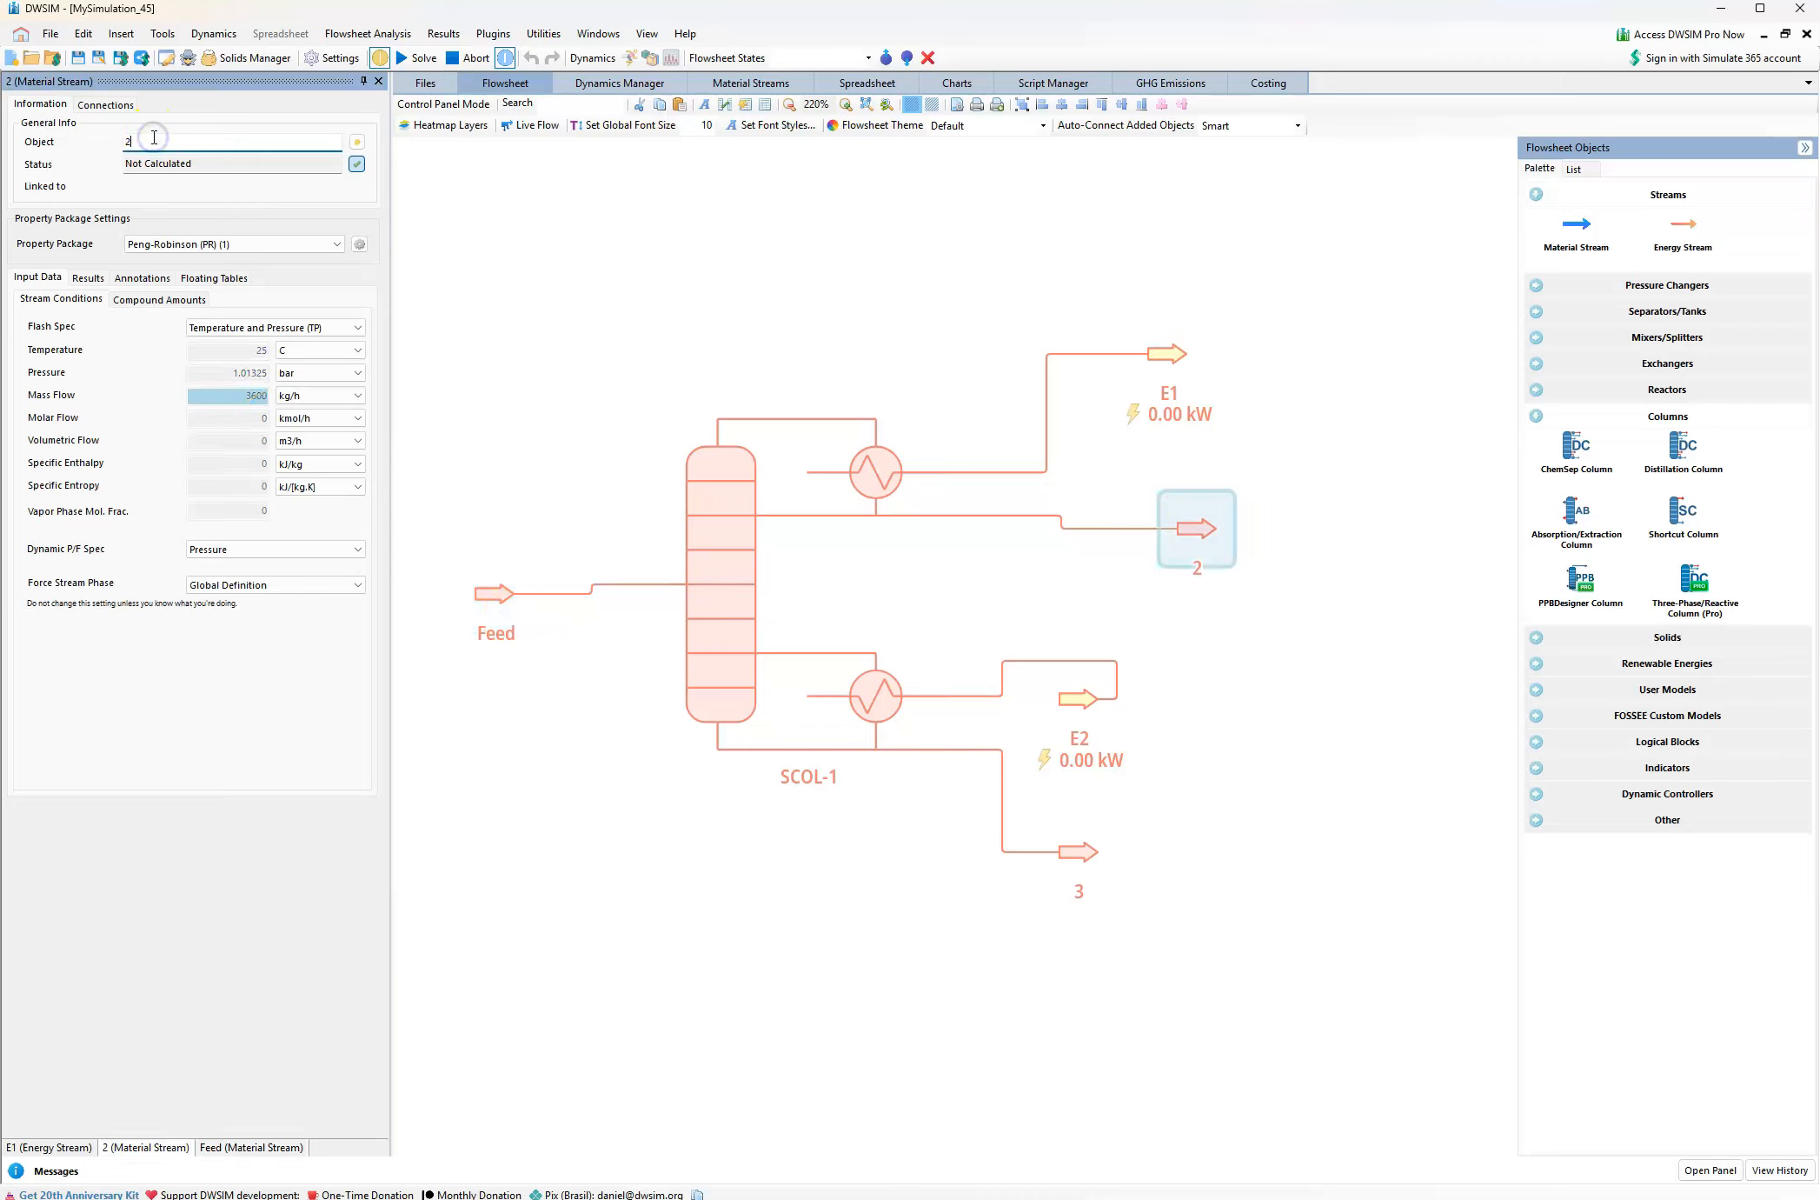
key(BackSpace)
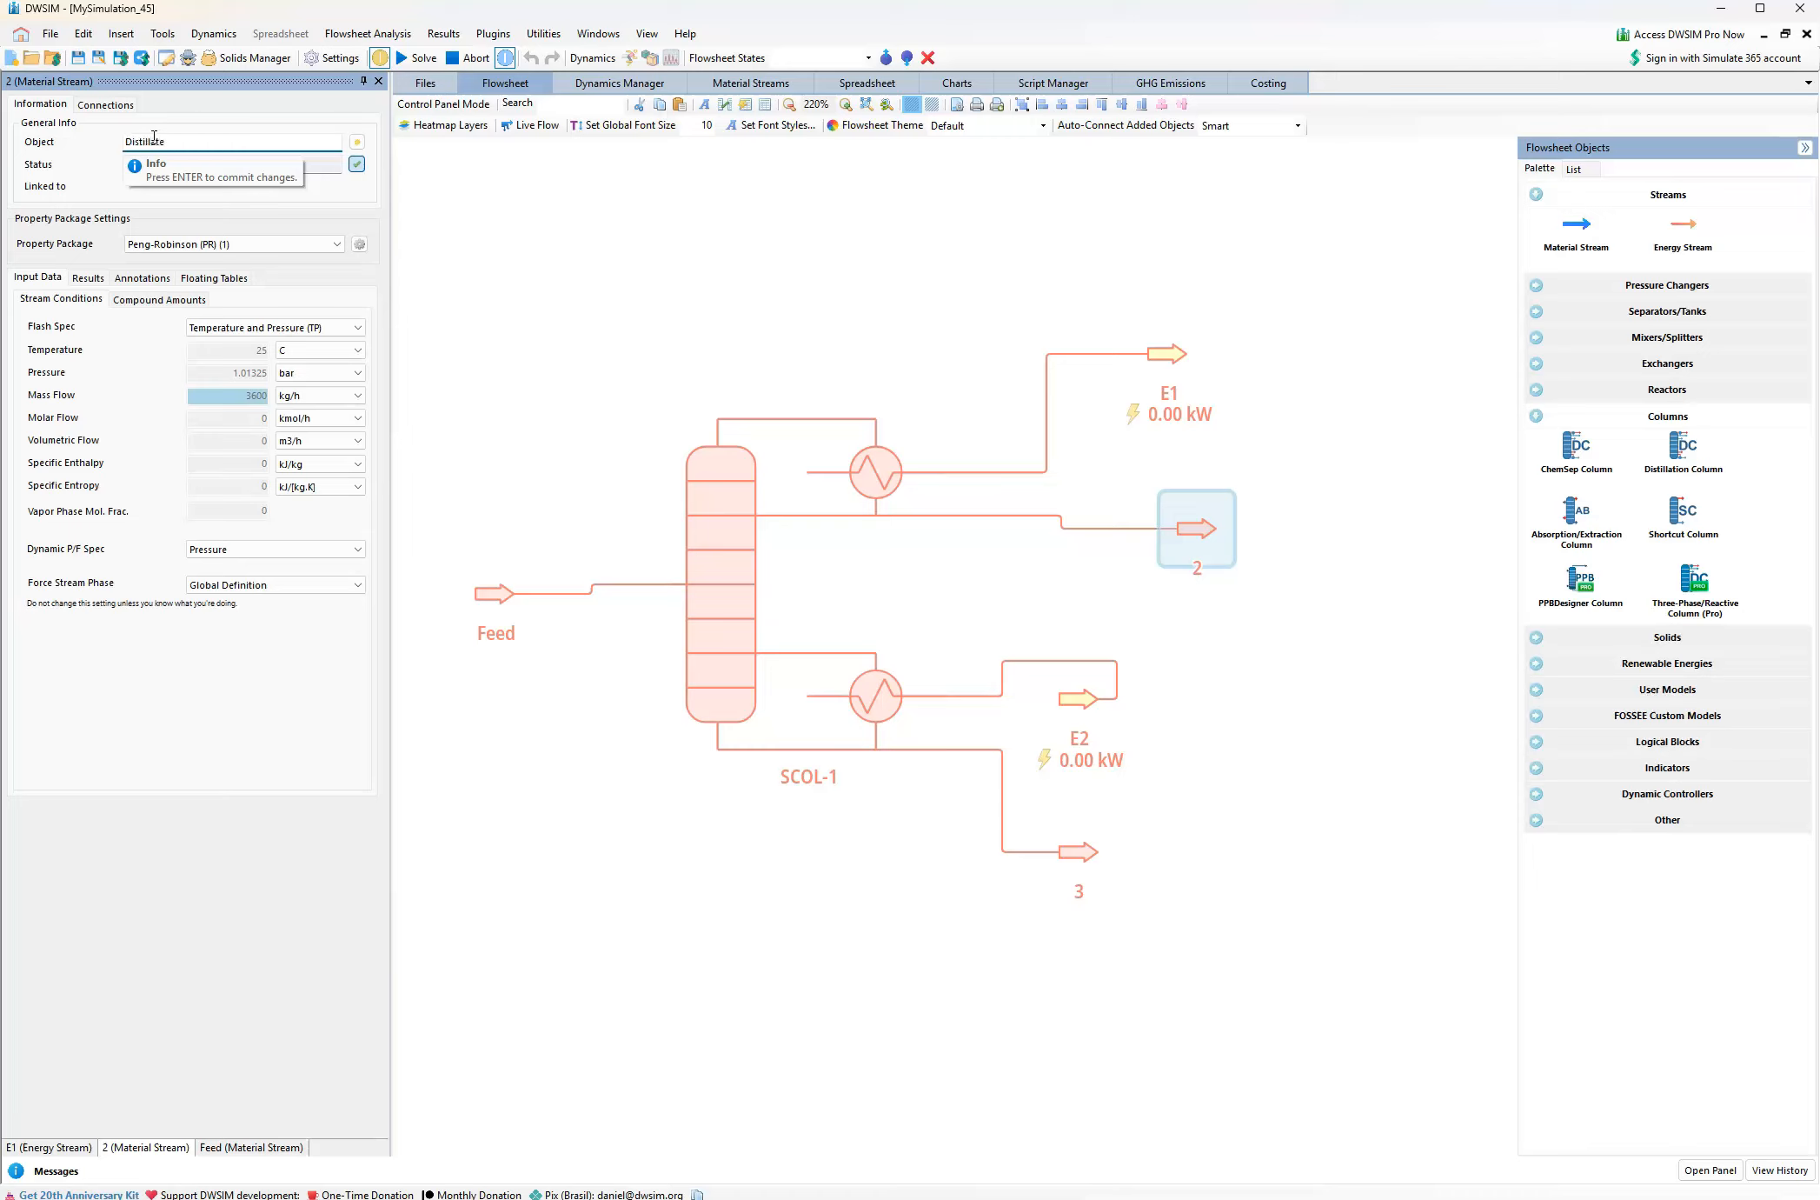
key(Return)
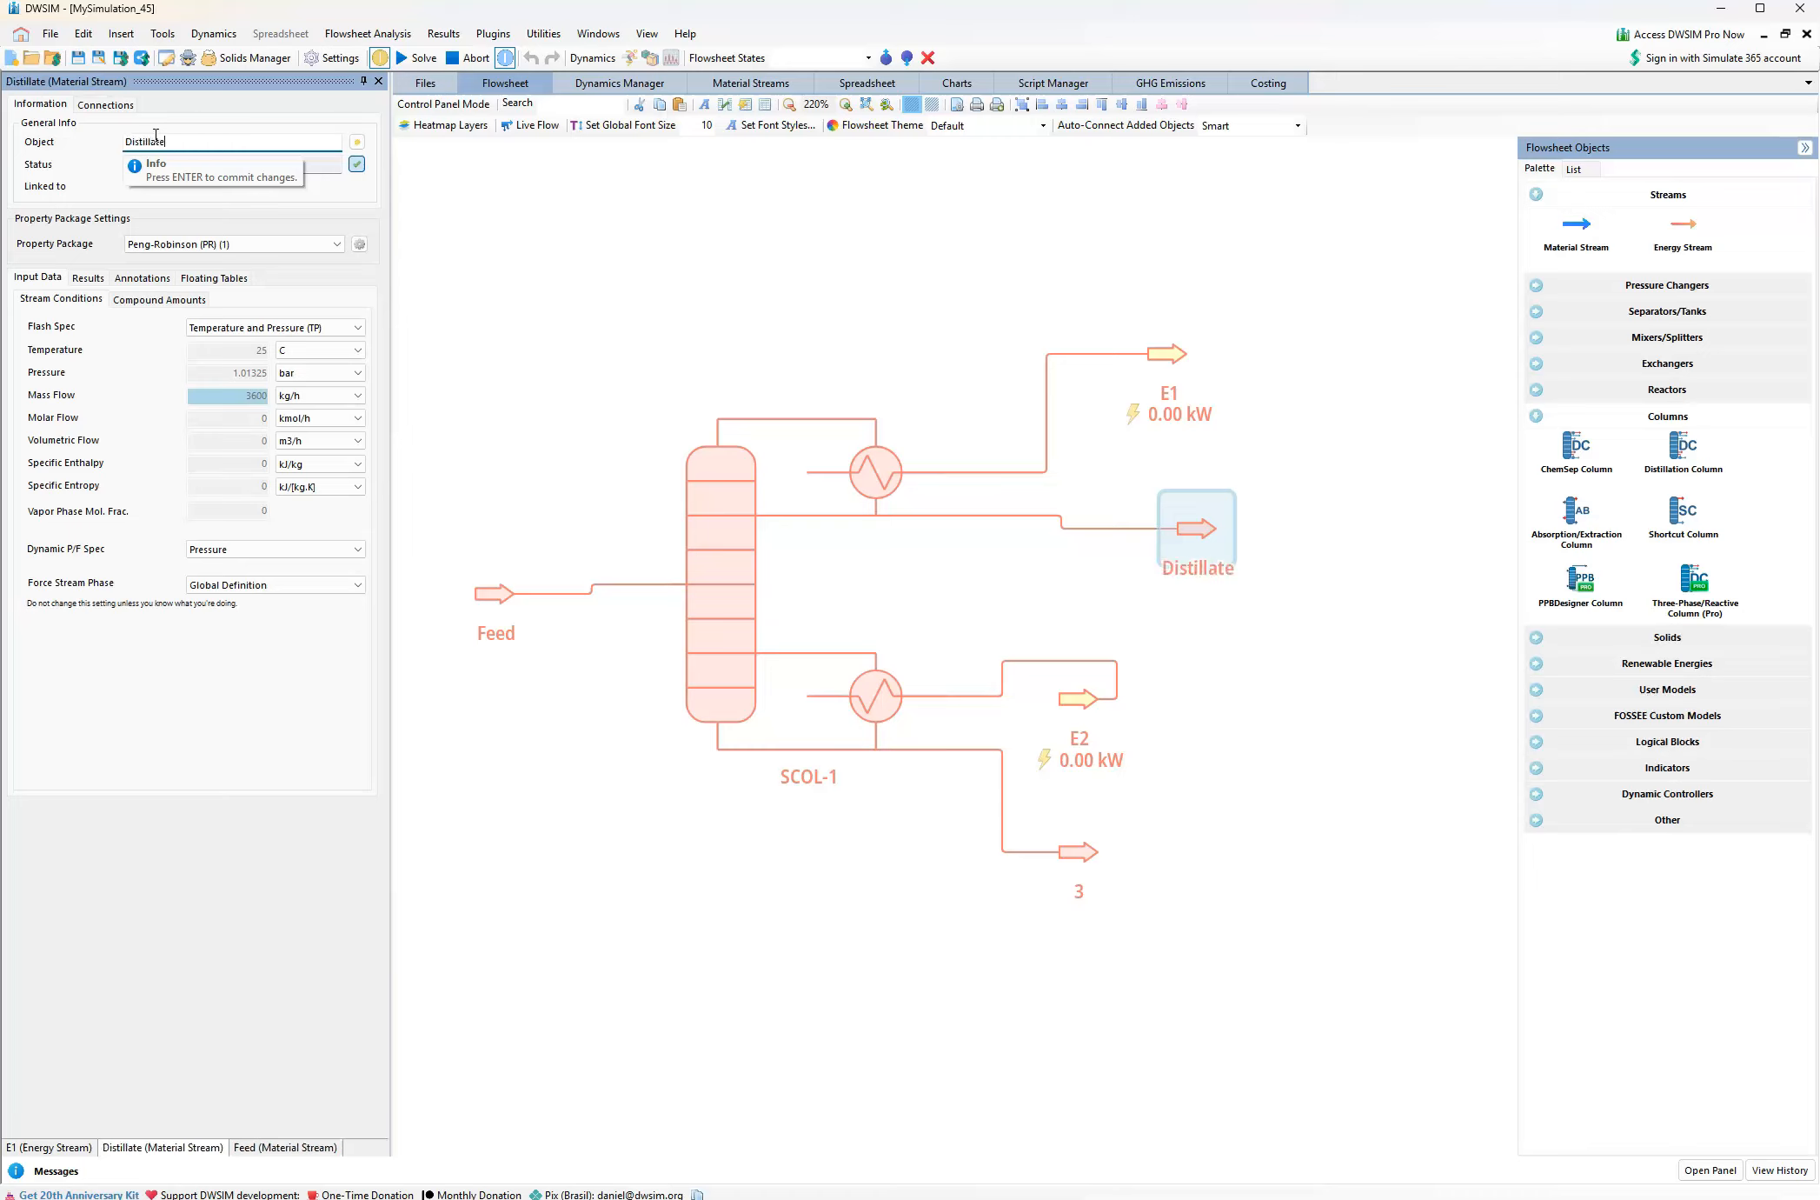
Rename the bottom product material stream 3 as Bottomproduct
click(1080, 853)
double_click(142, 140)
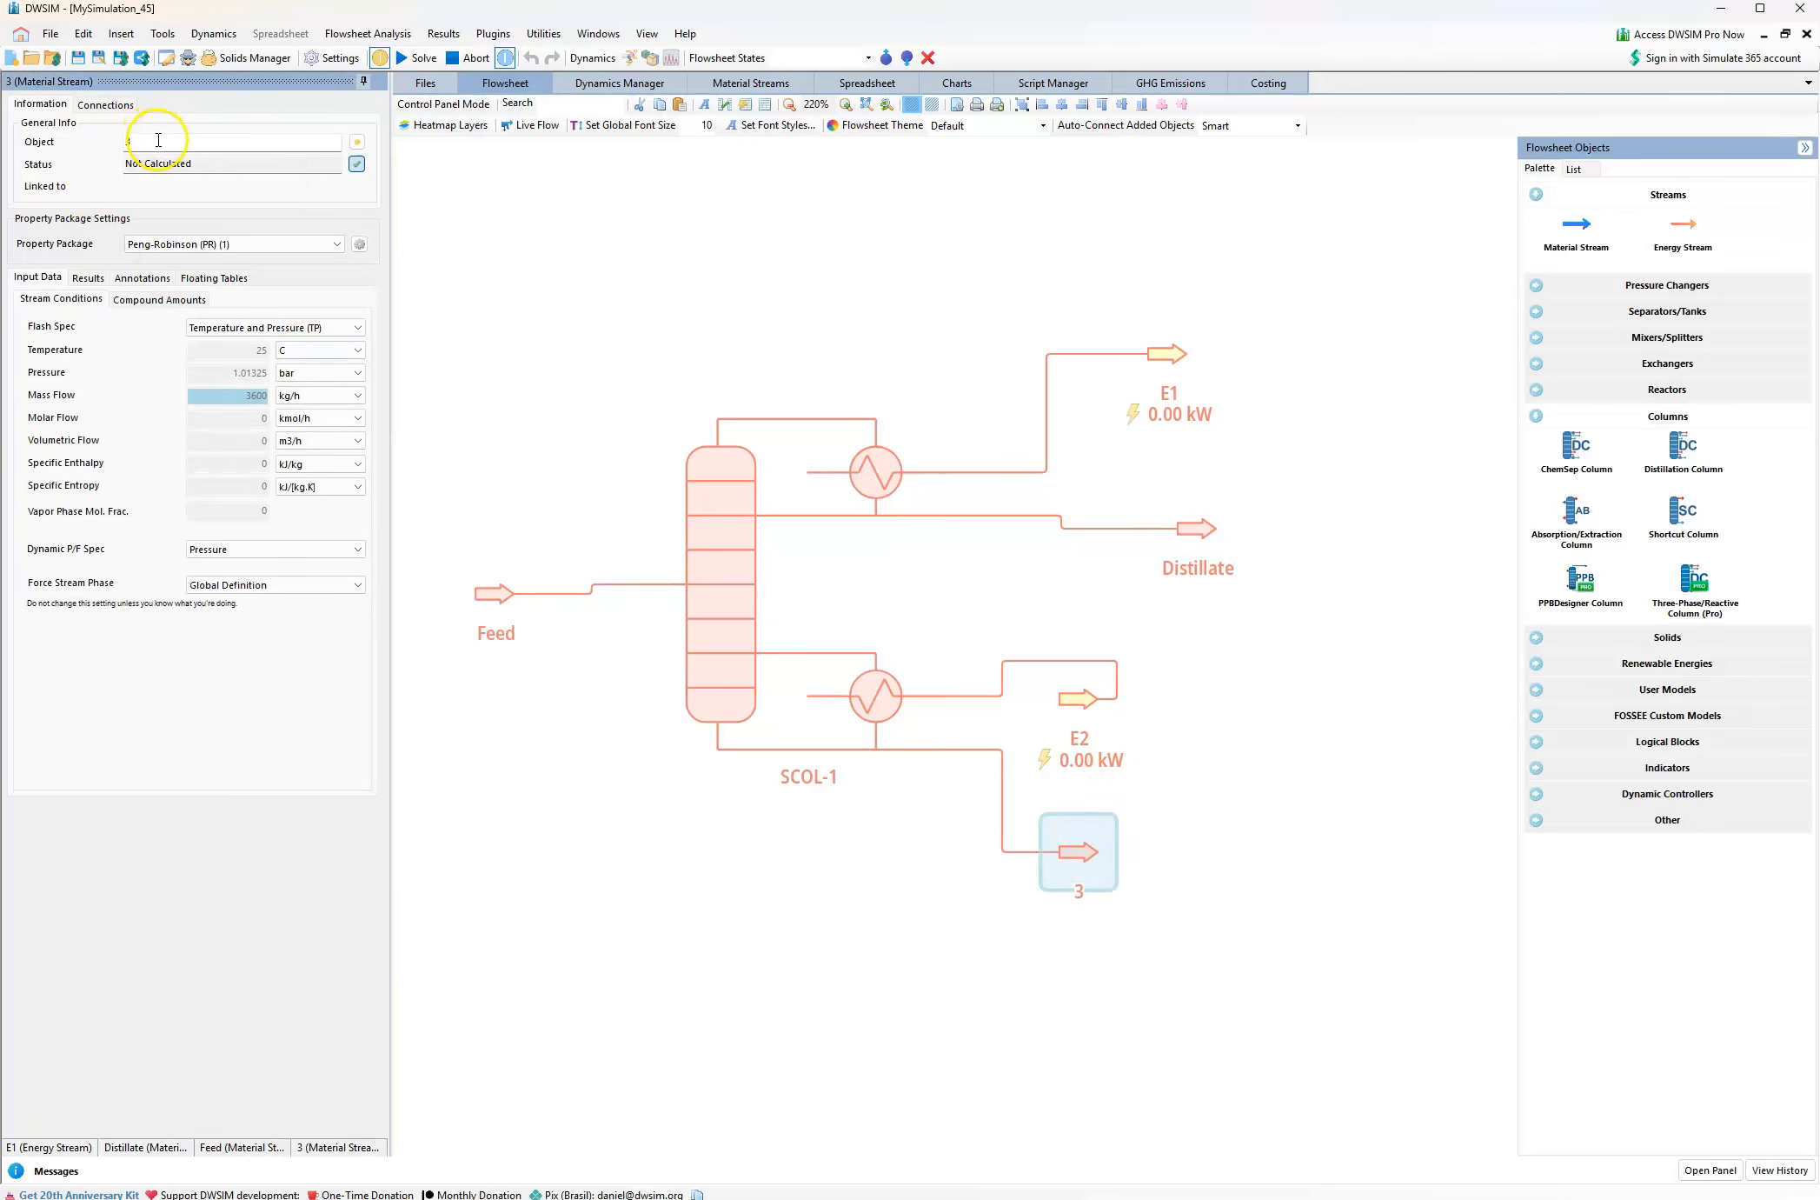
text(Bott)
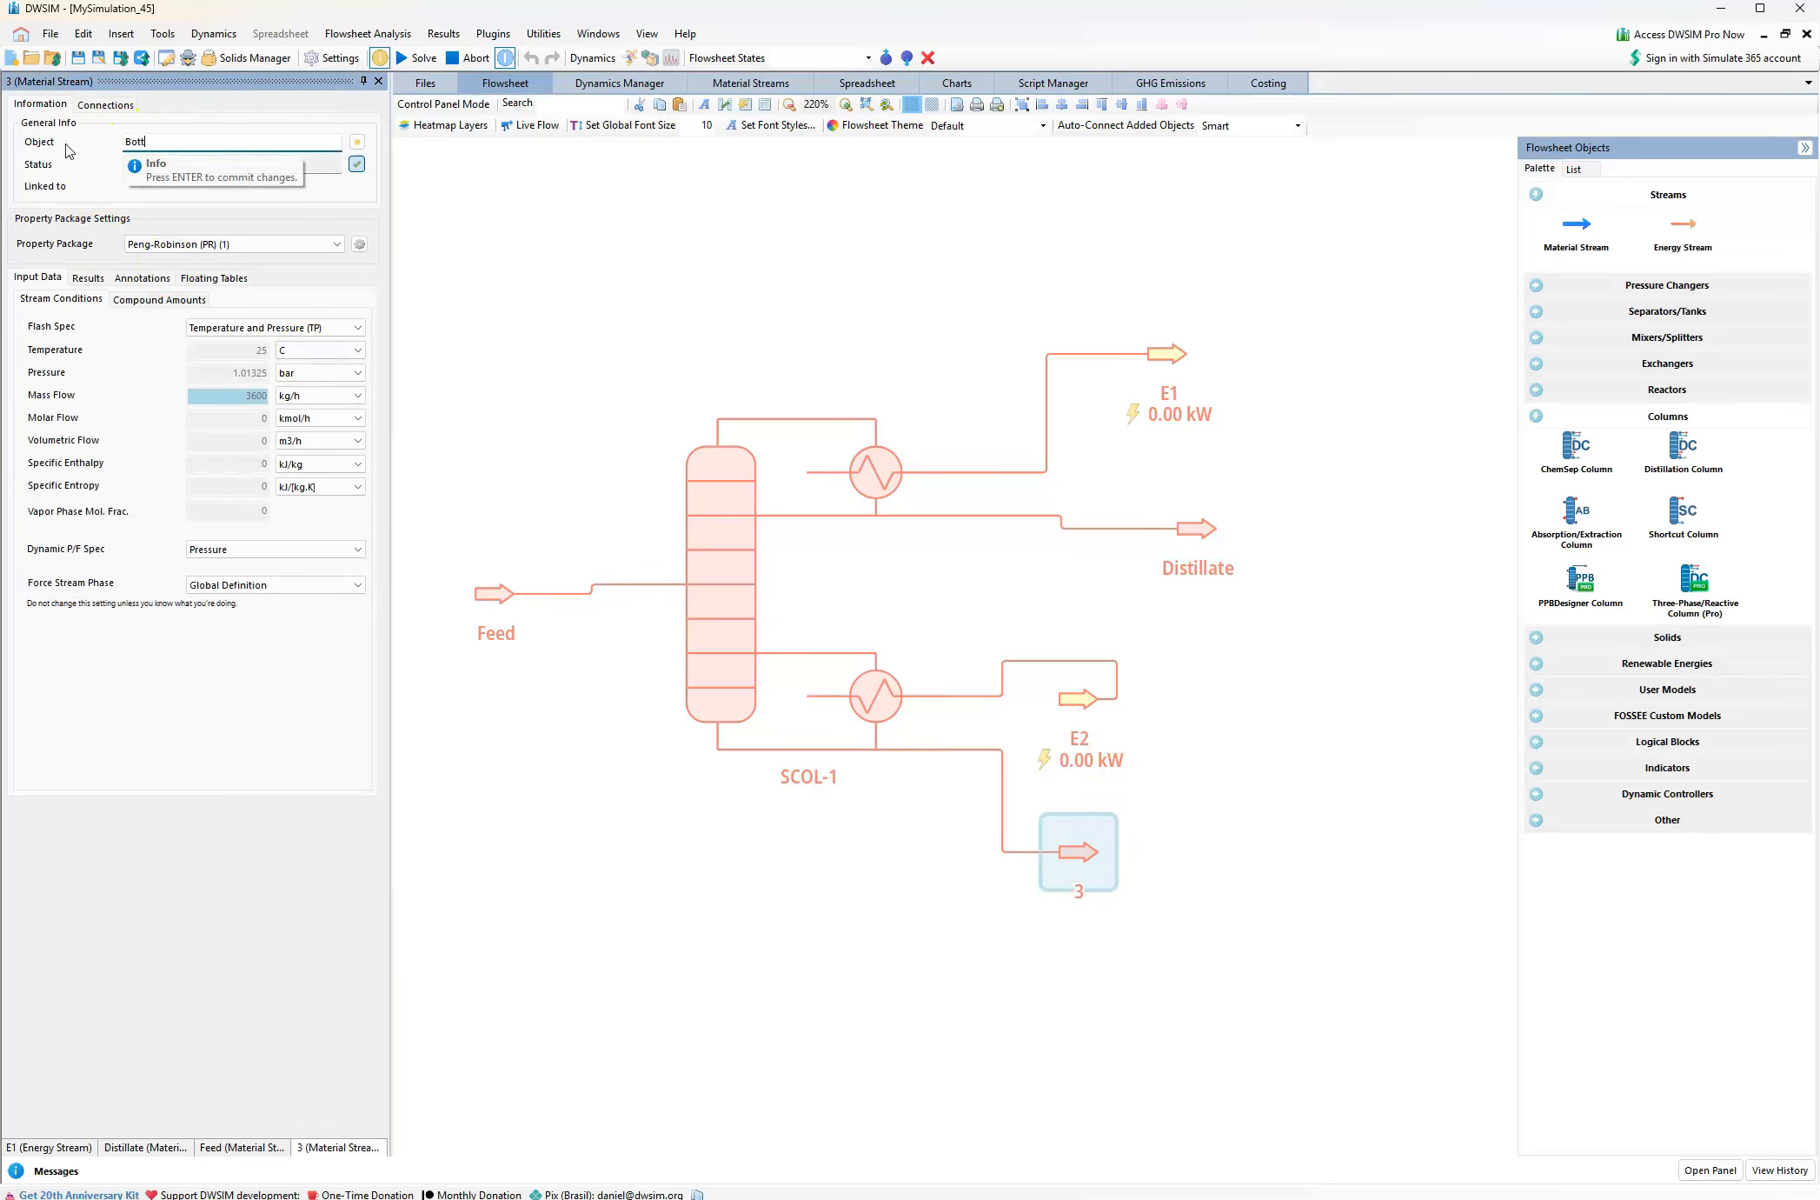
text(omproduct)
key(Return)
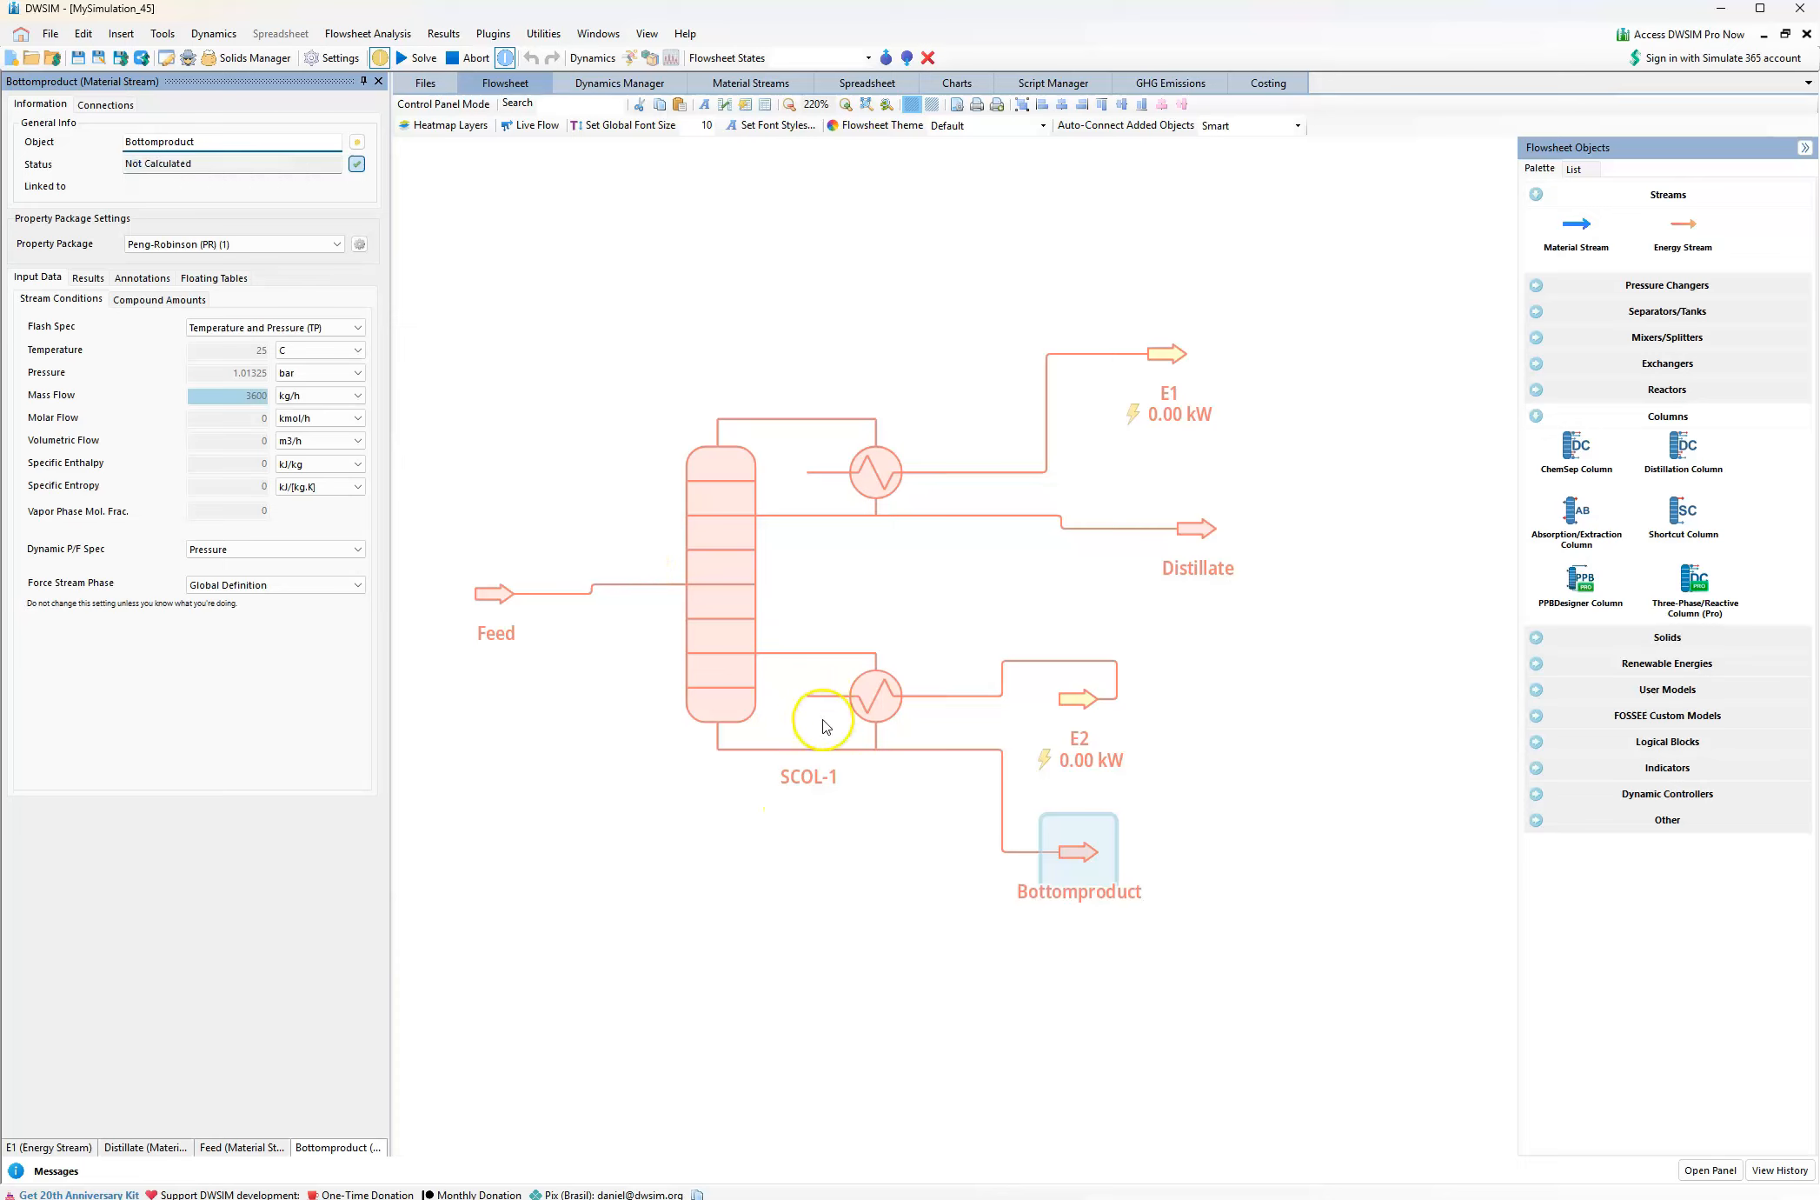
Rename the shortcut column SCOL-1 as Distillation column
click(797, 780)
scroll(794, 776, up, 2)
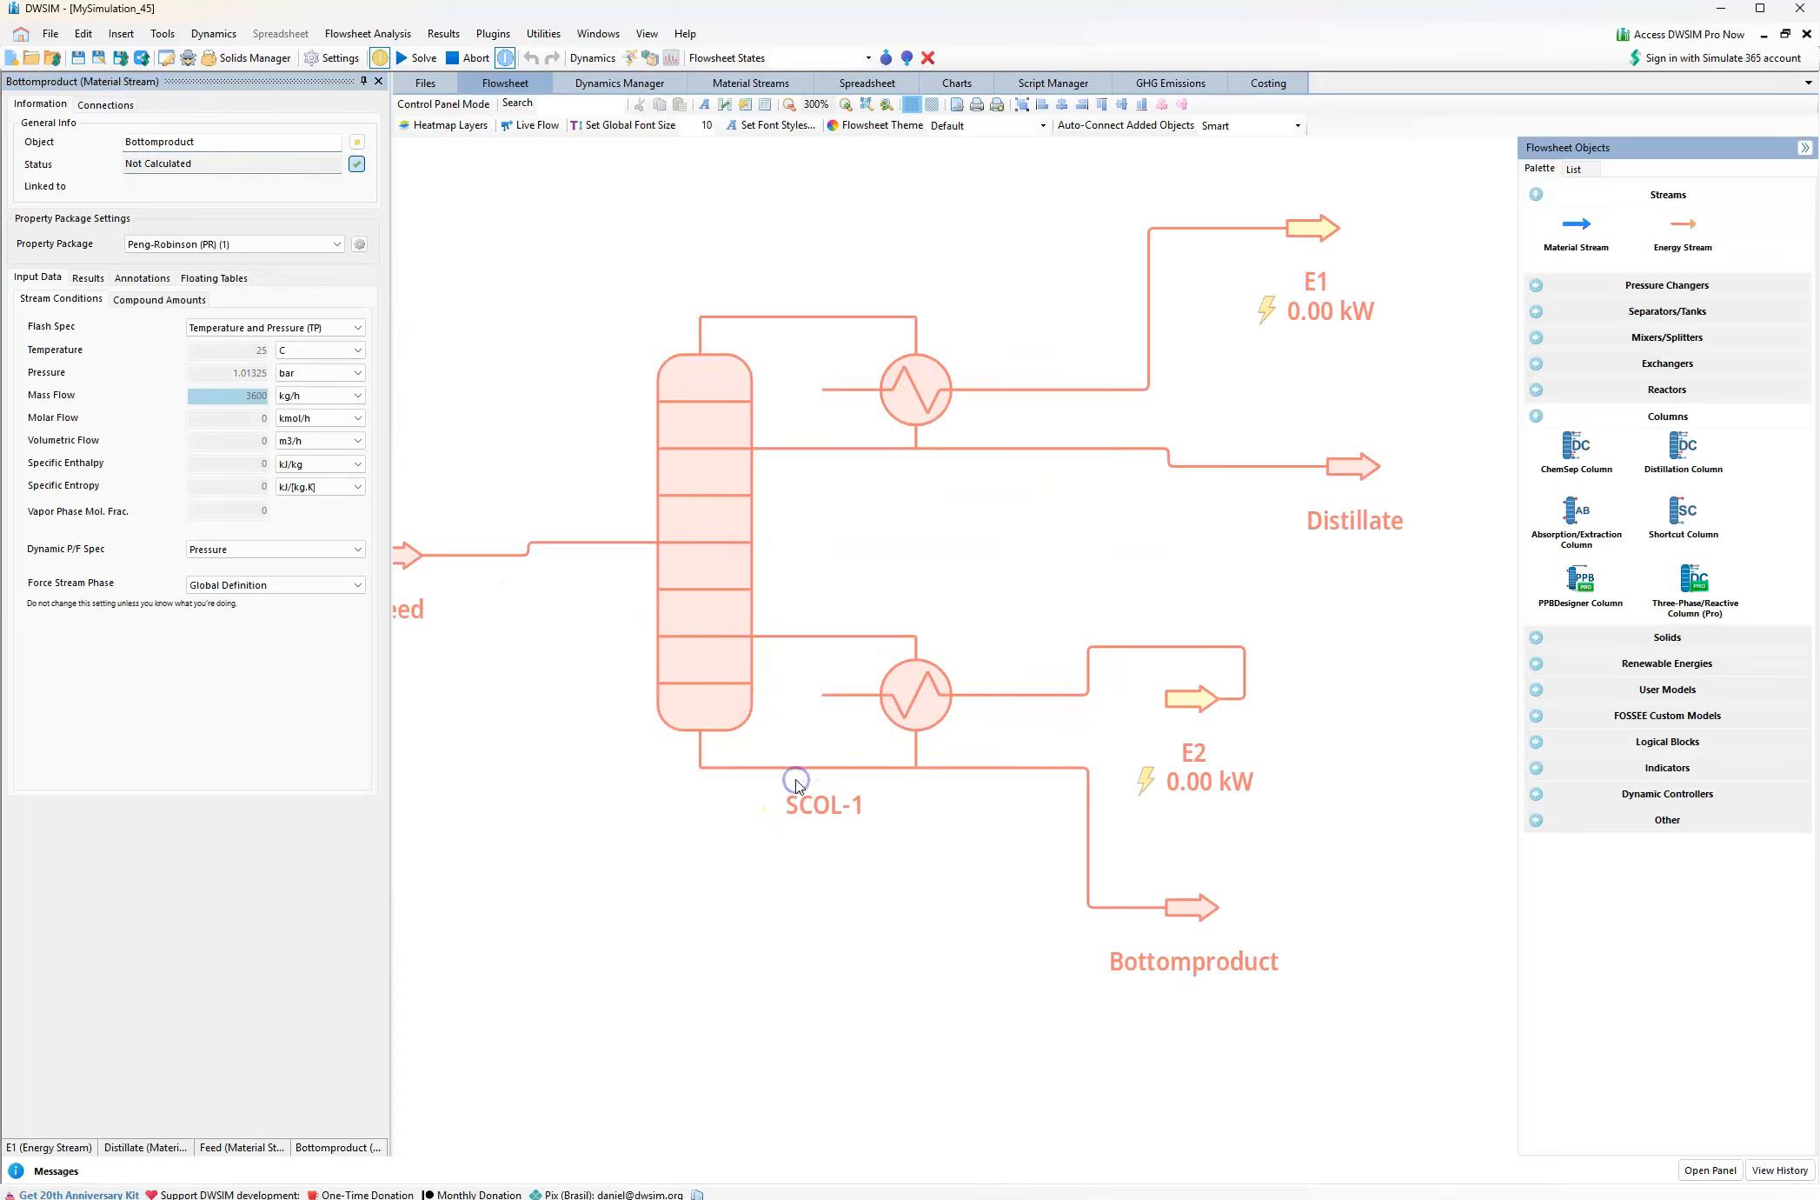
click(711, 644)
drag(199, 121, 108, 120)
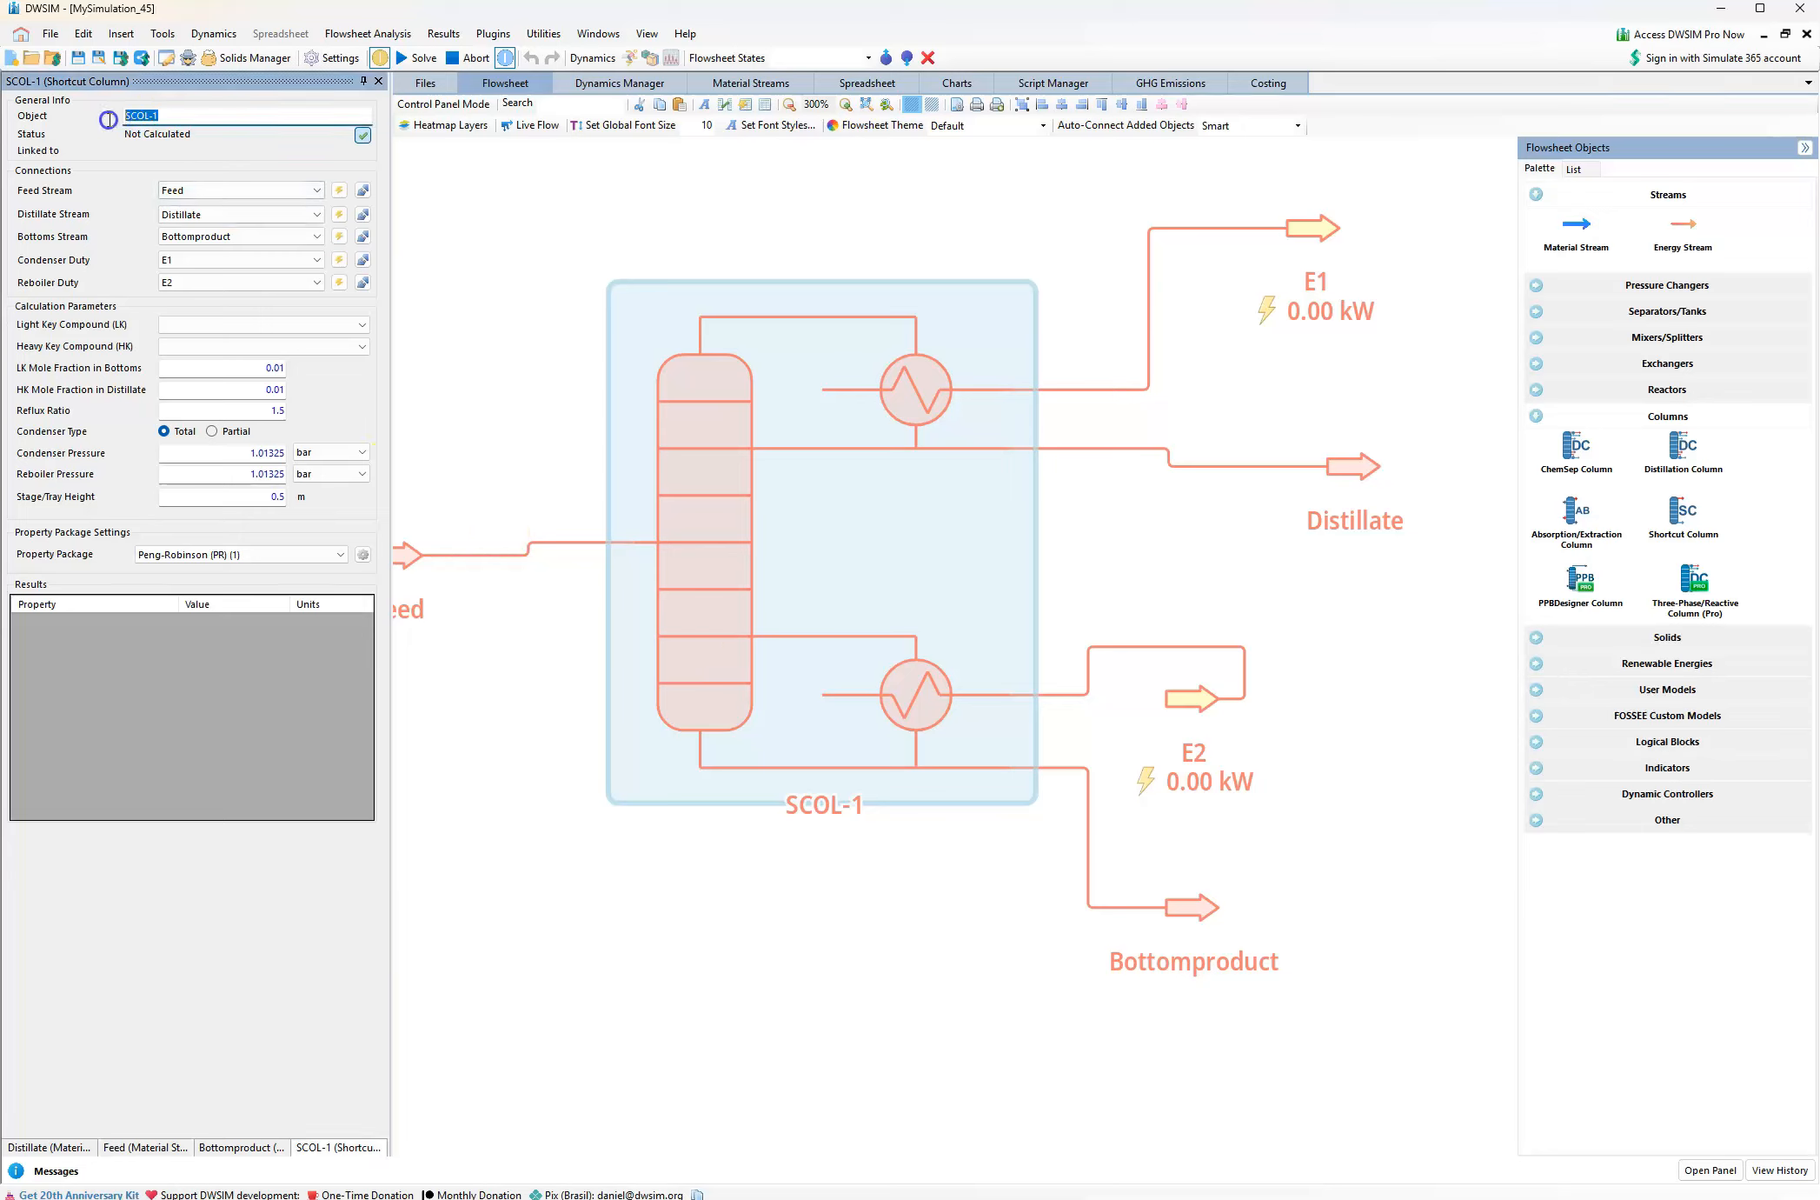
text(Distillation column)
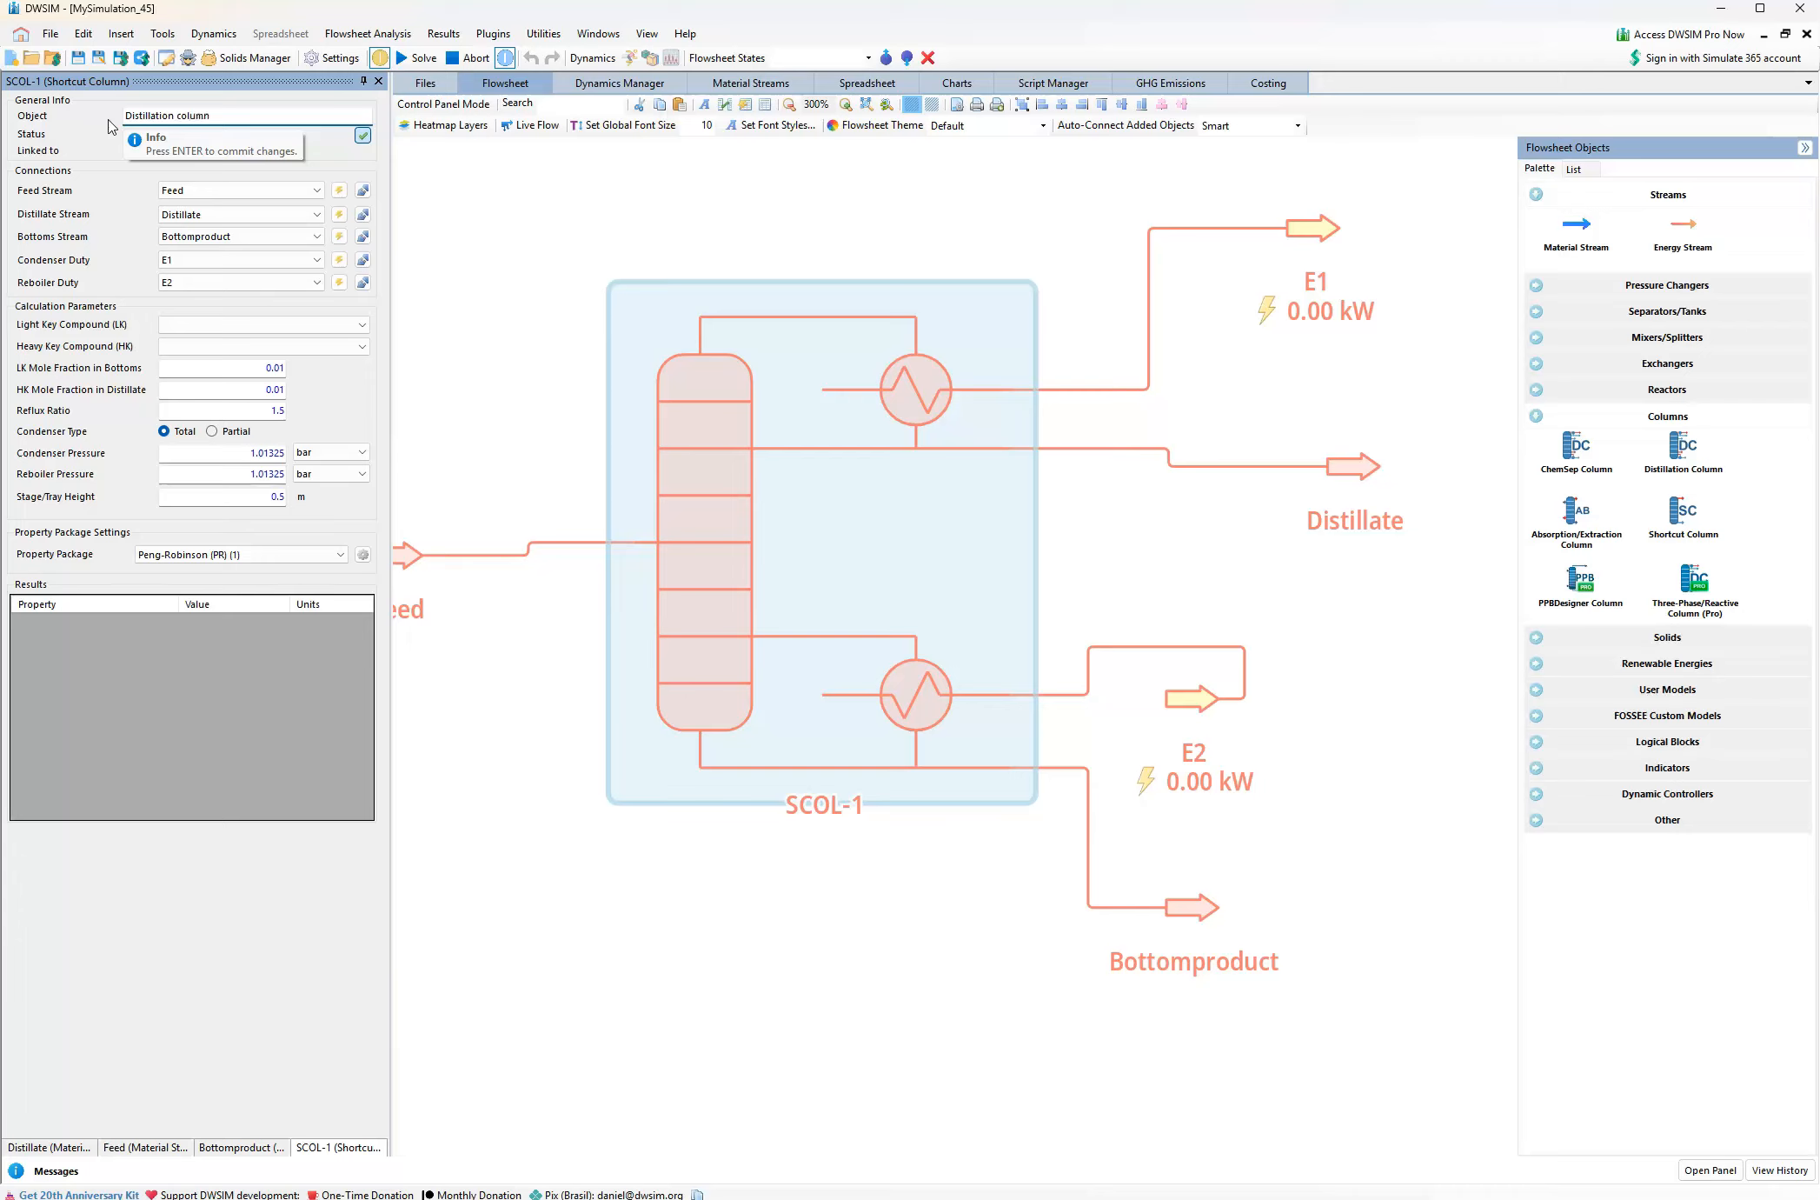
key(Return)
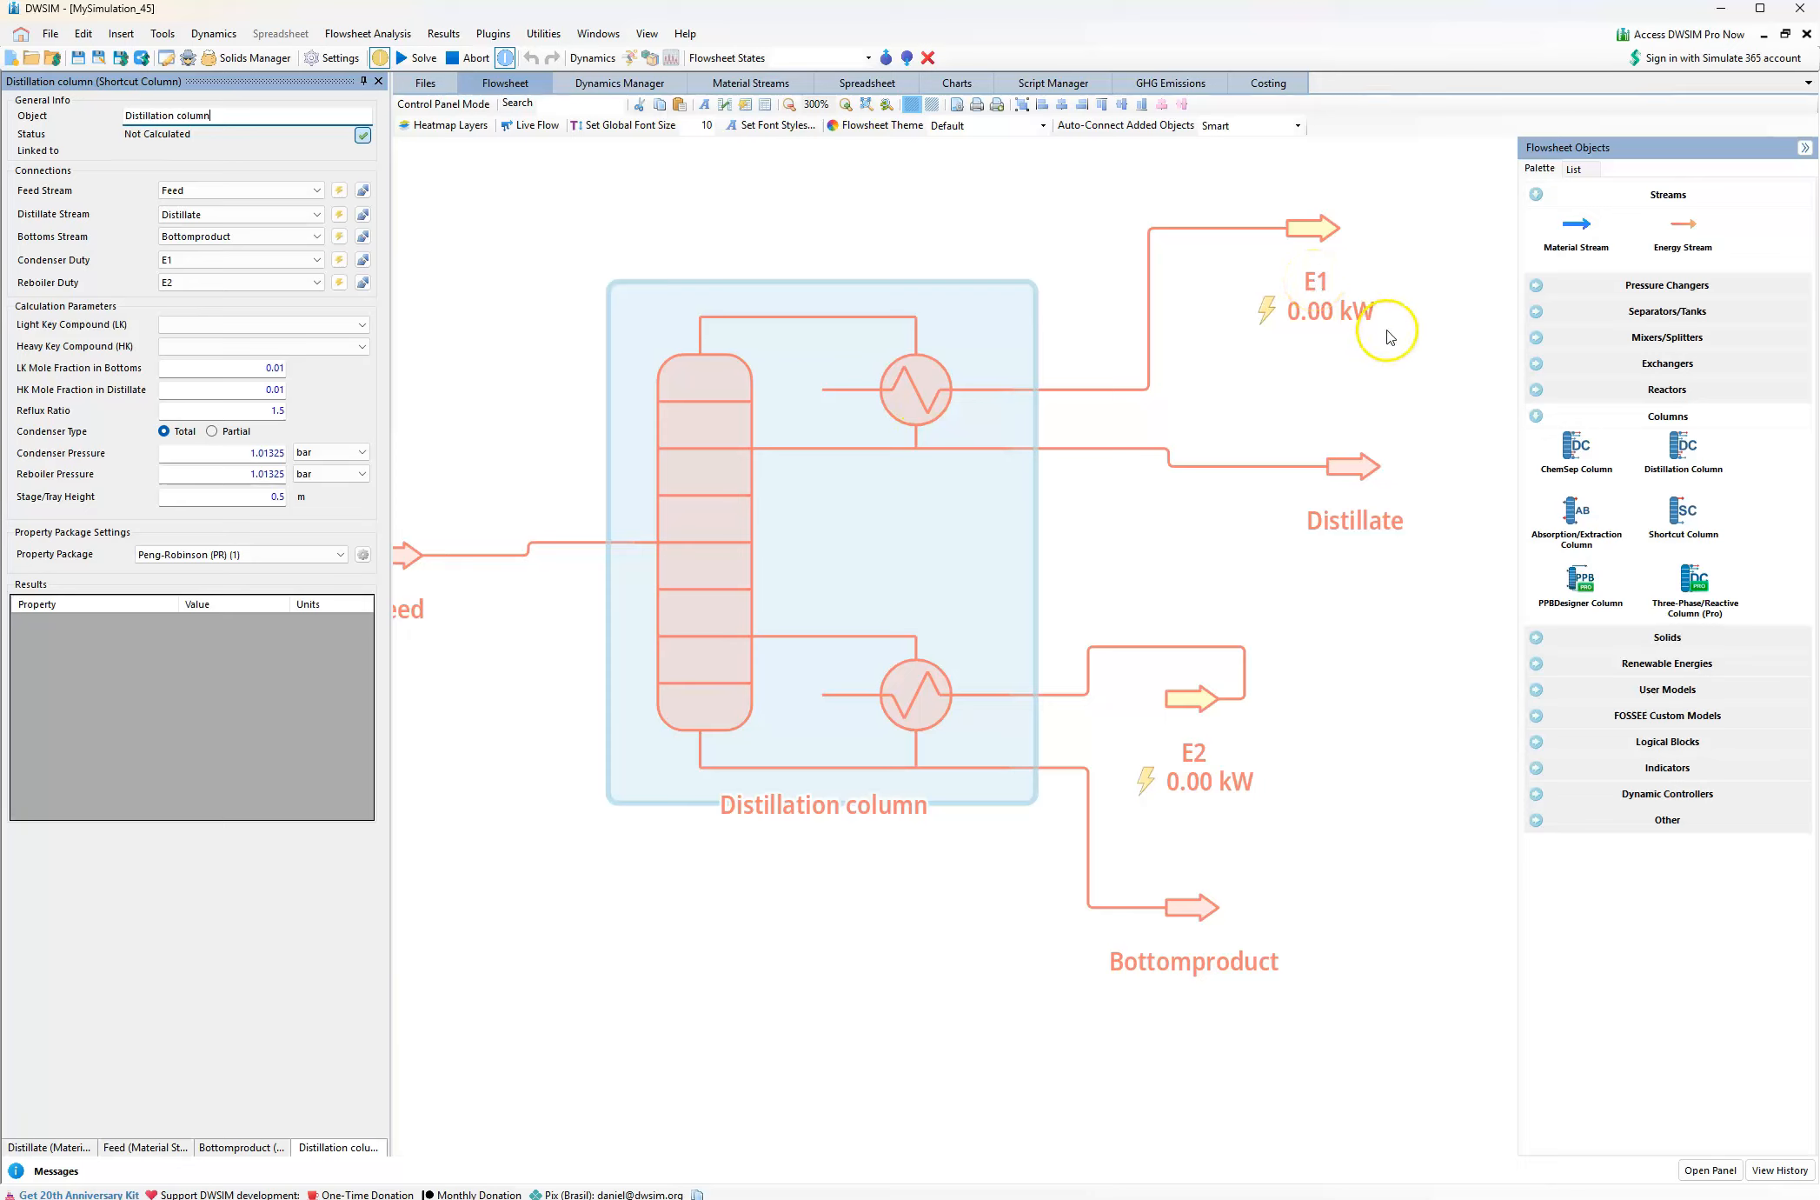
Rename the condenser's energy stream E1 as C-duty
click(1308, 281)
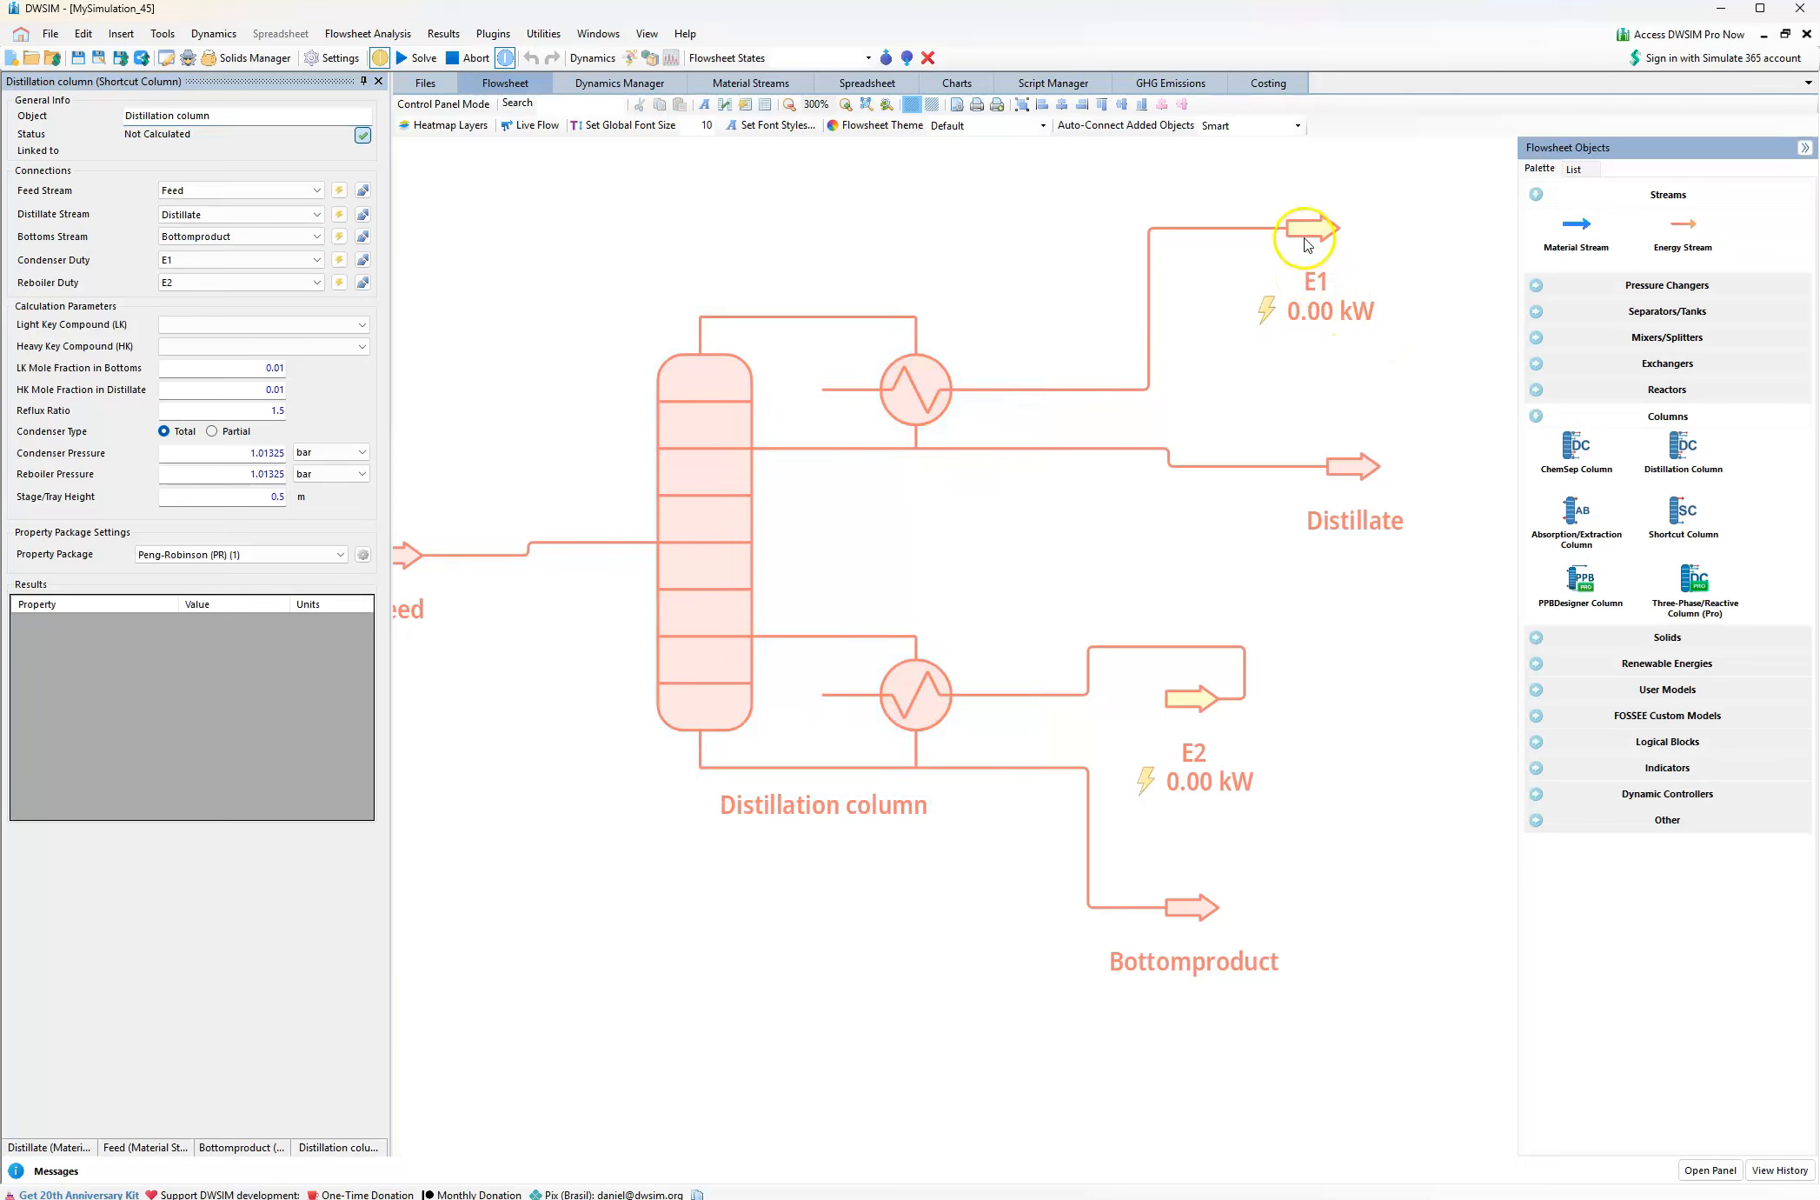
double_click(165, 116)
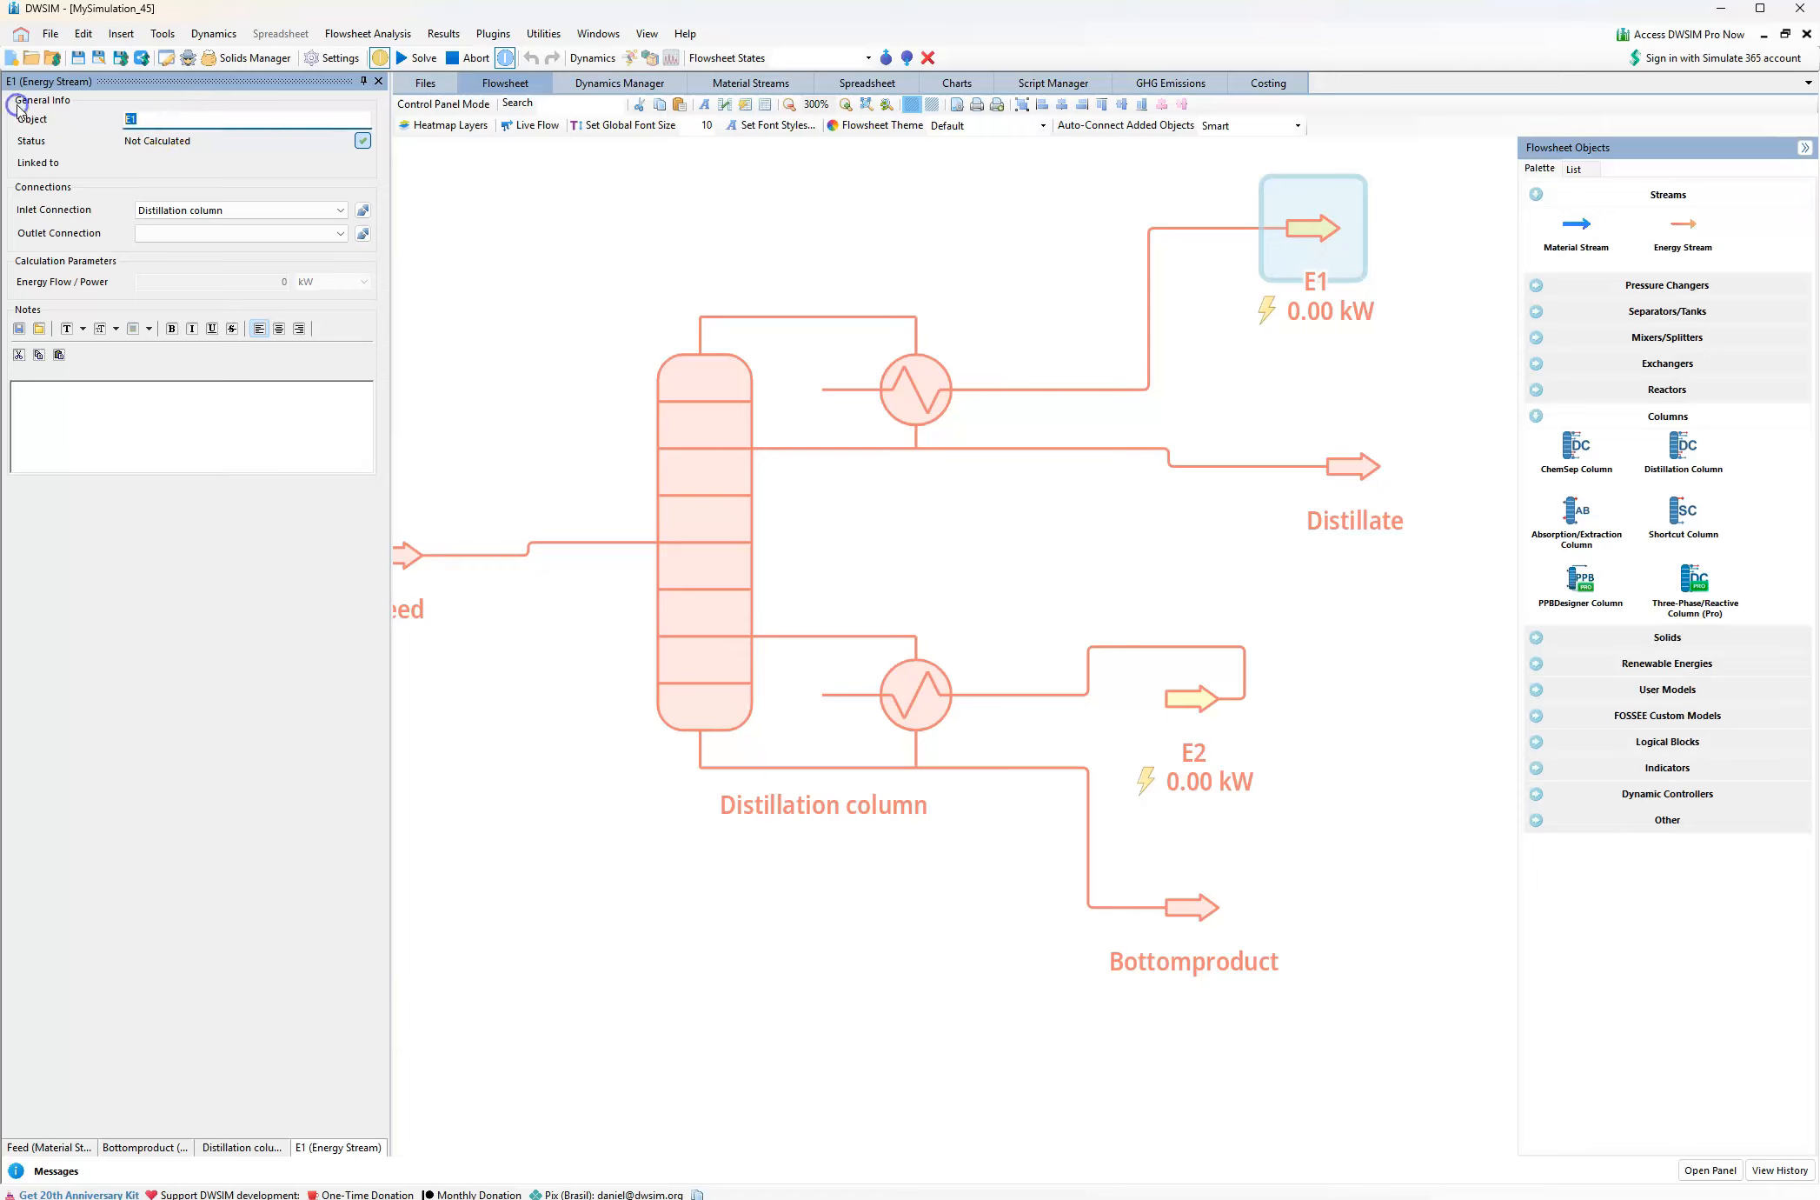
text(C-duty)
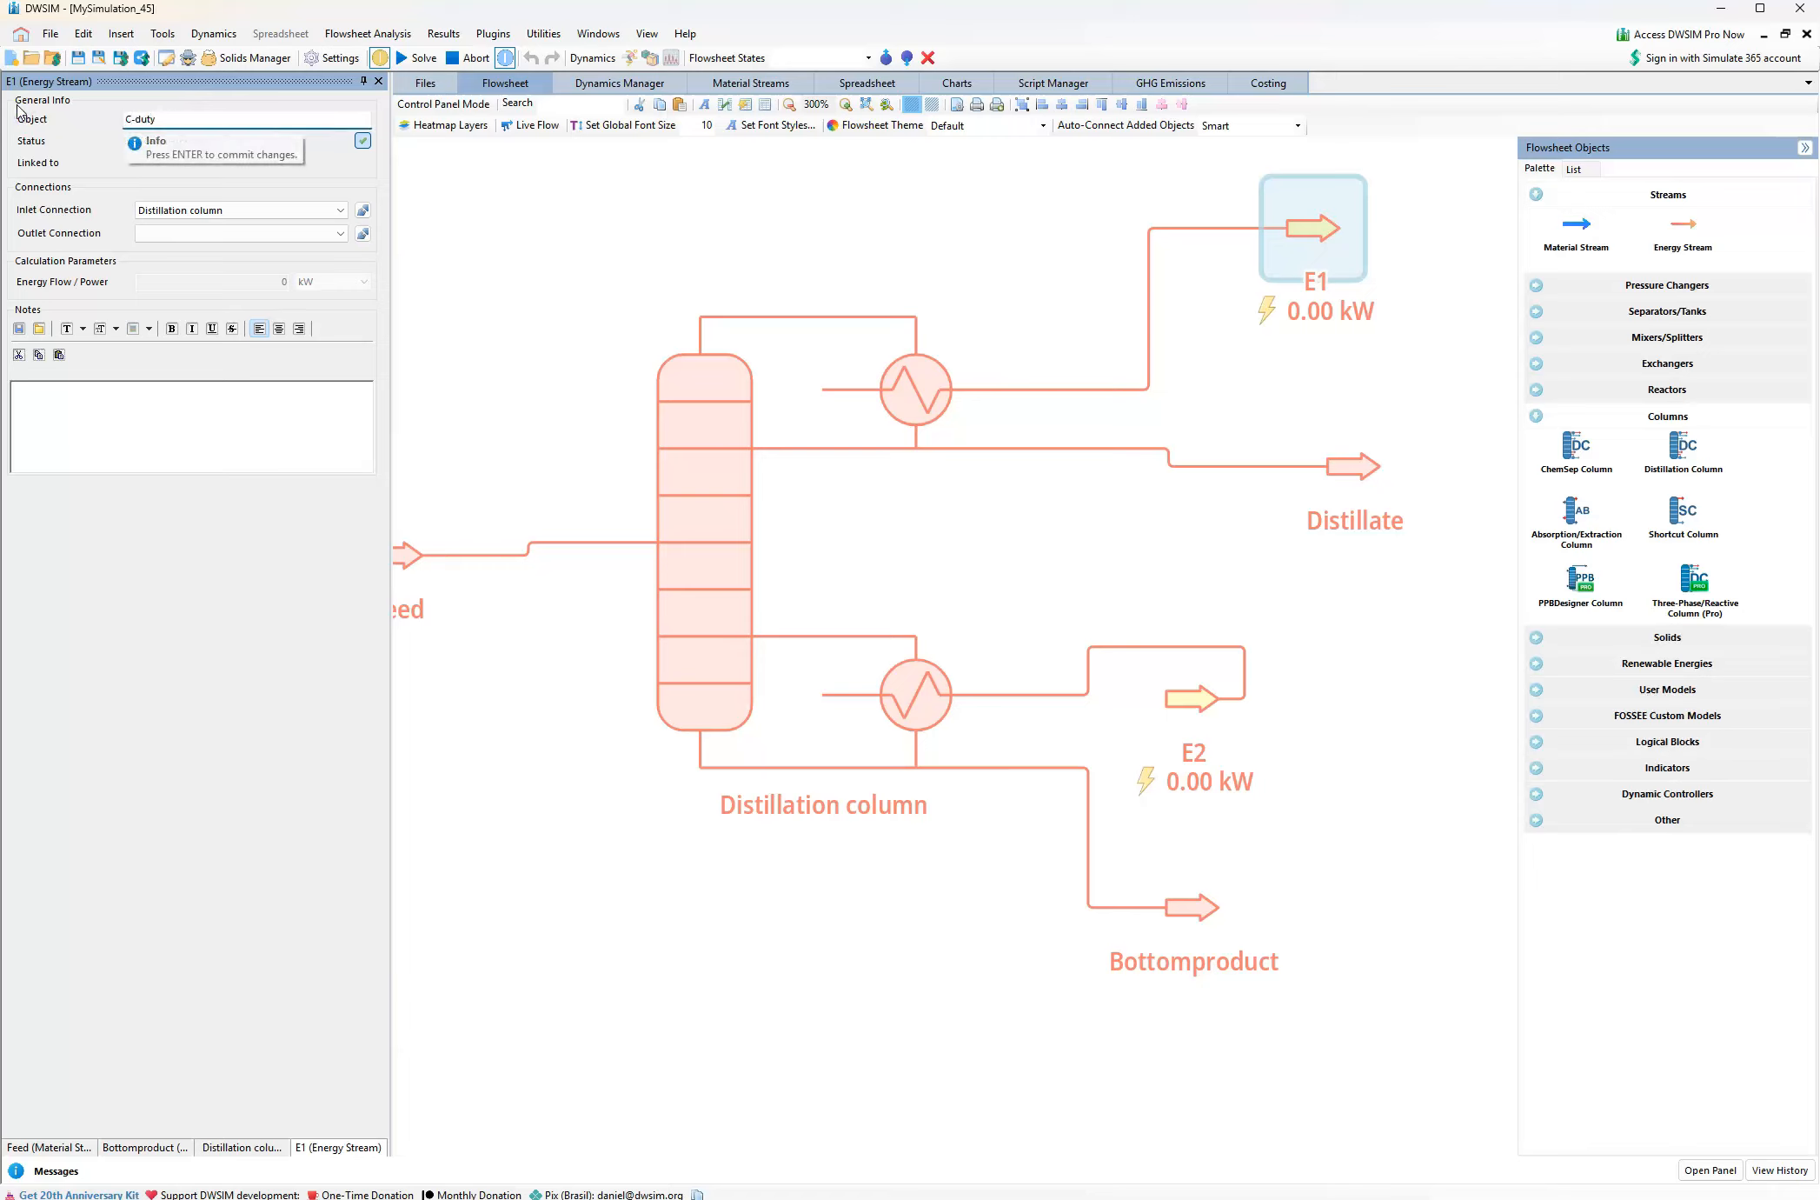
key(Return)
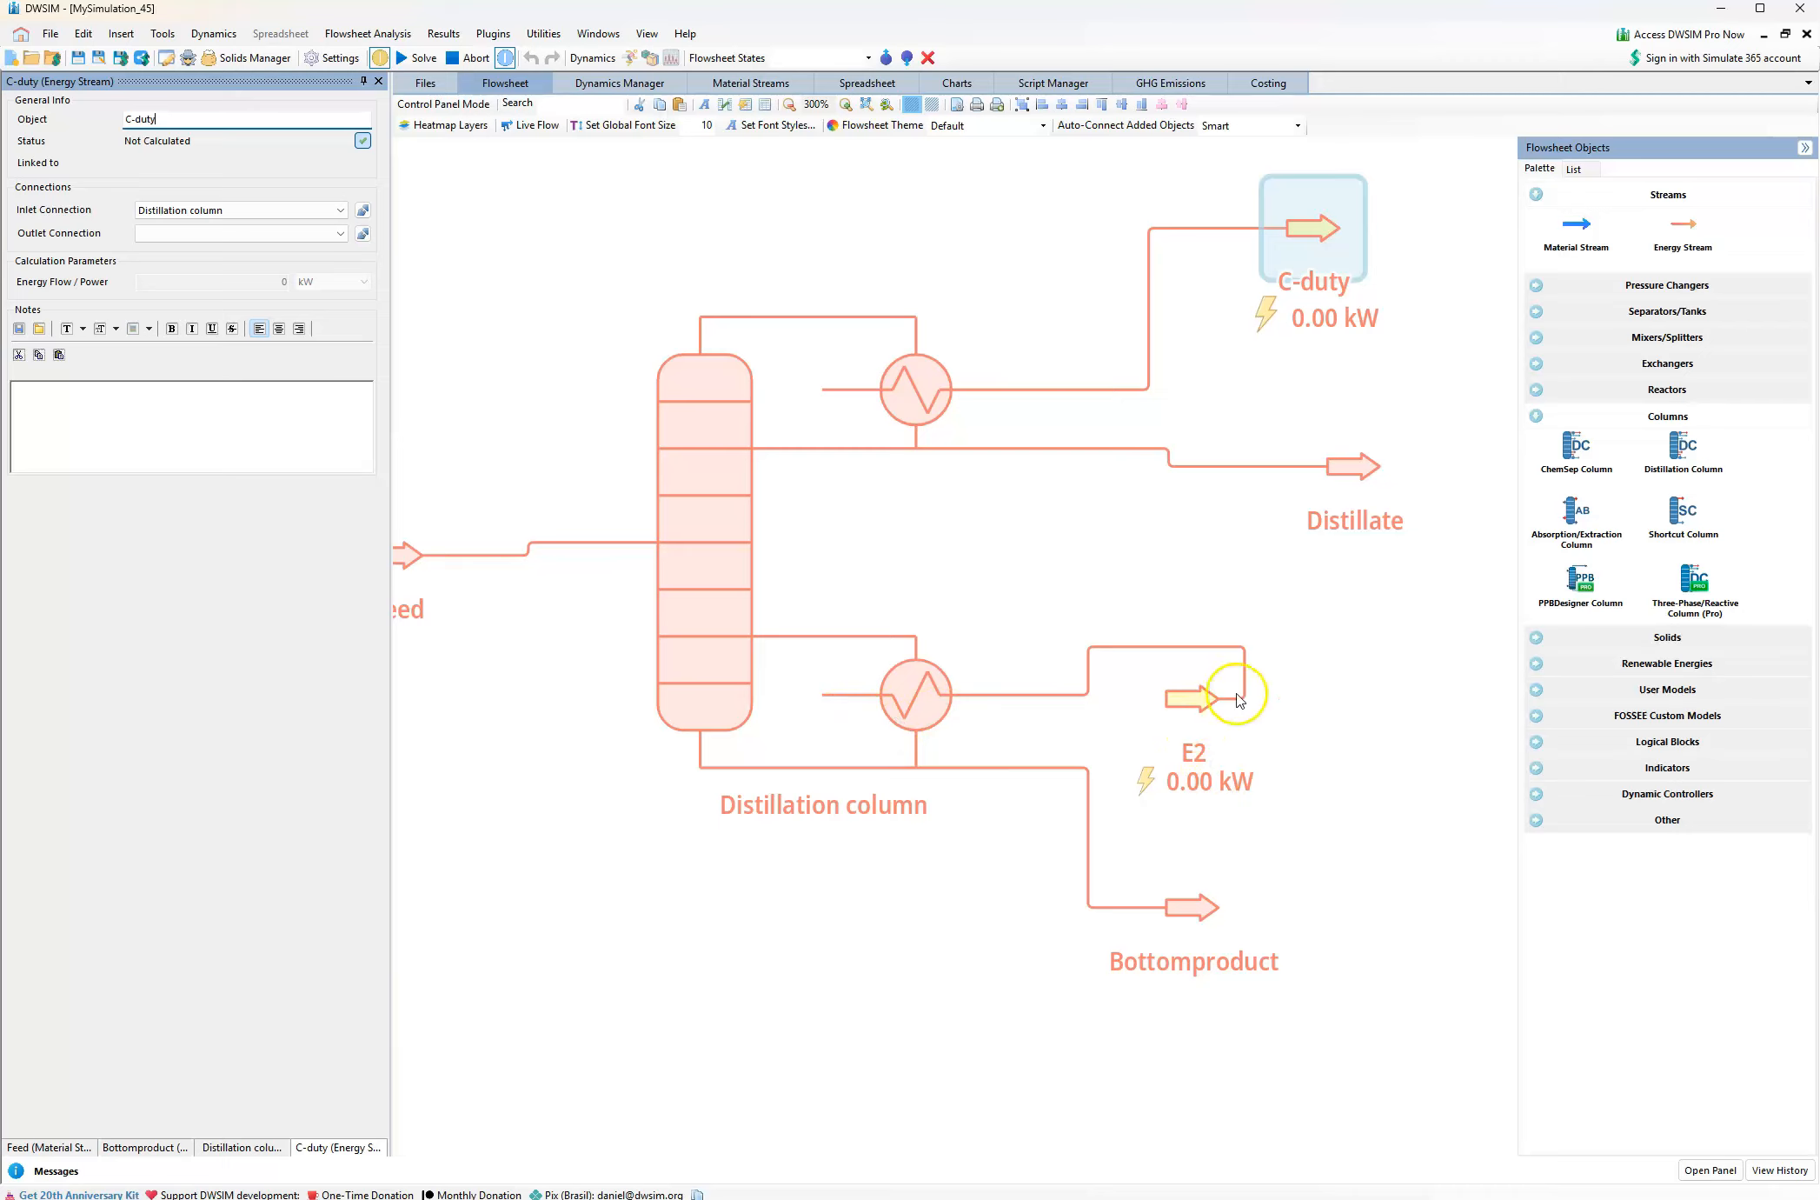
Rename the reboiler's energy stream E2 as R-duty
click(1192, 711)
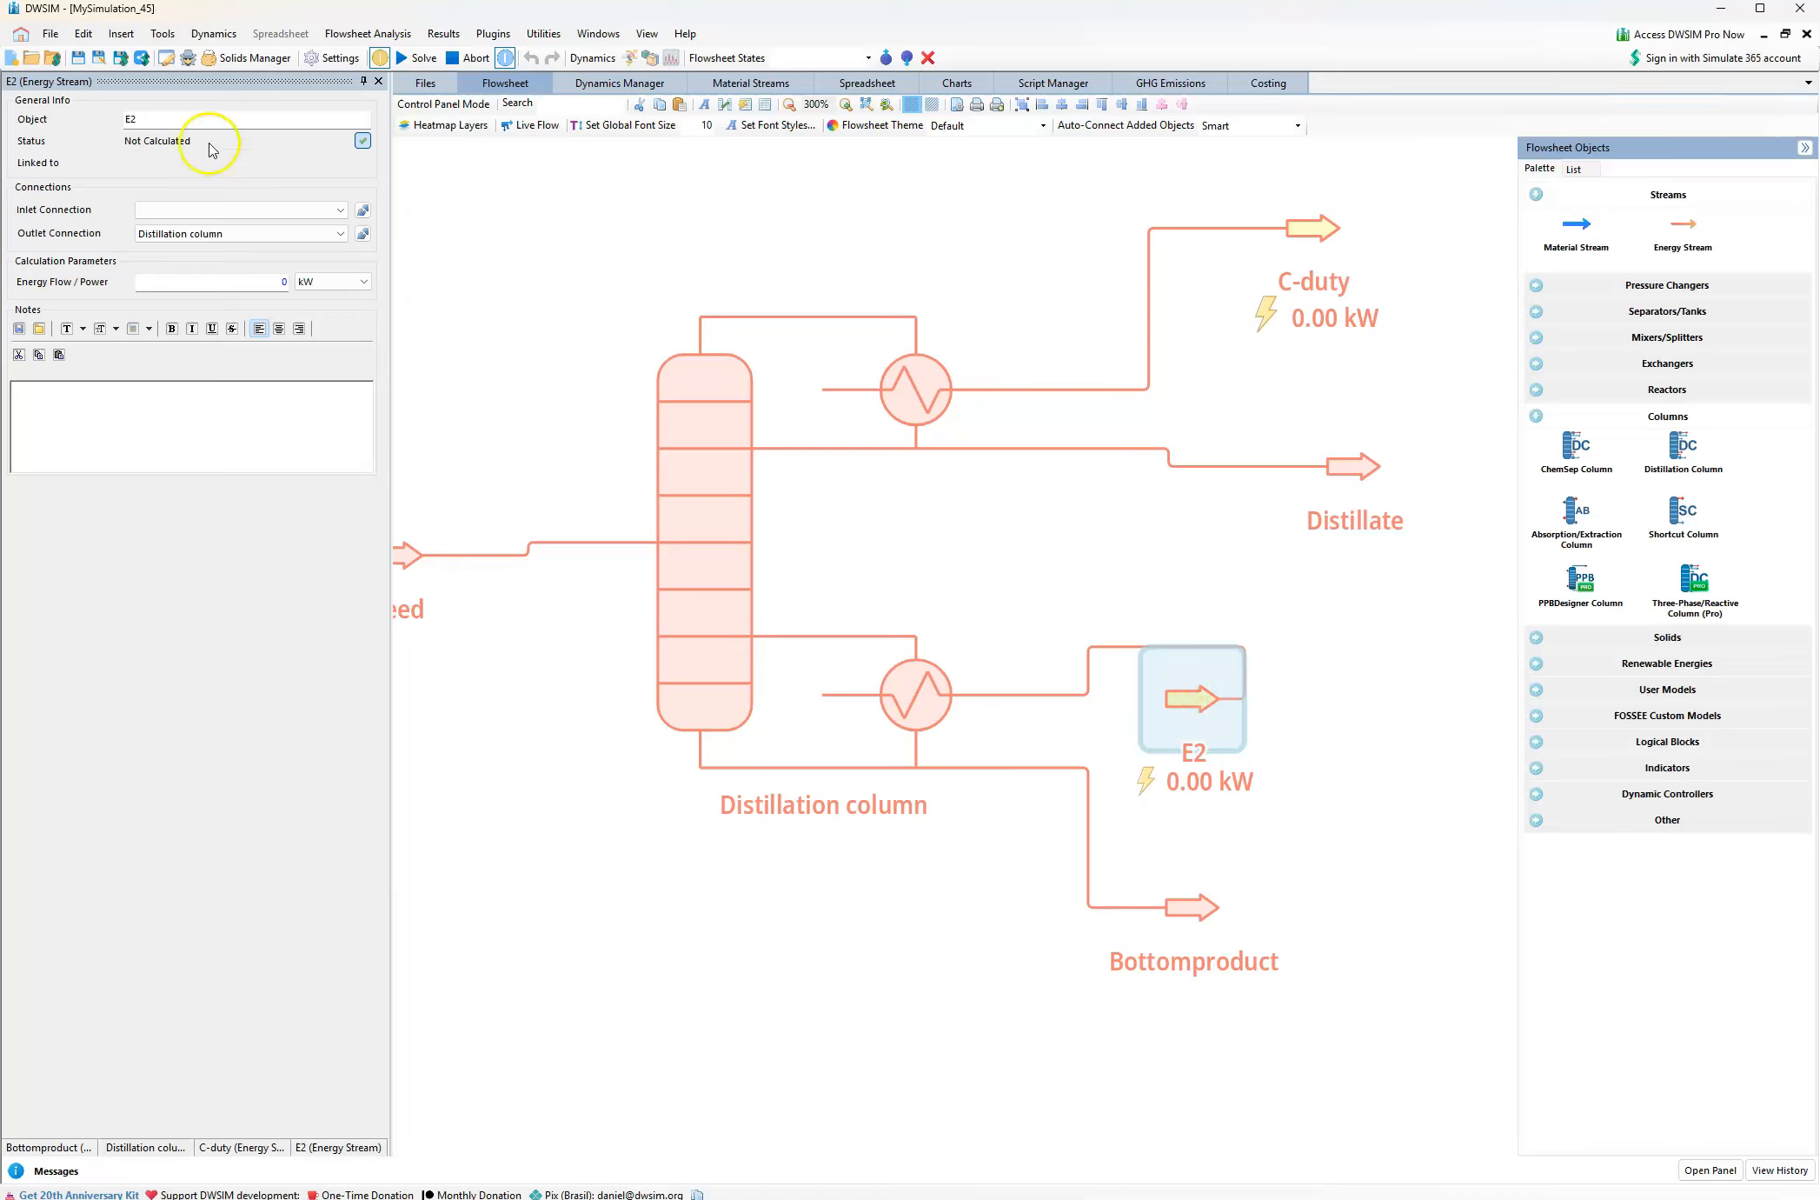
double_click(118, 118)
text(R)
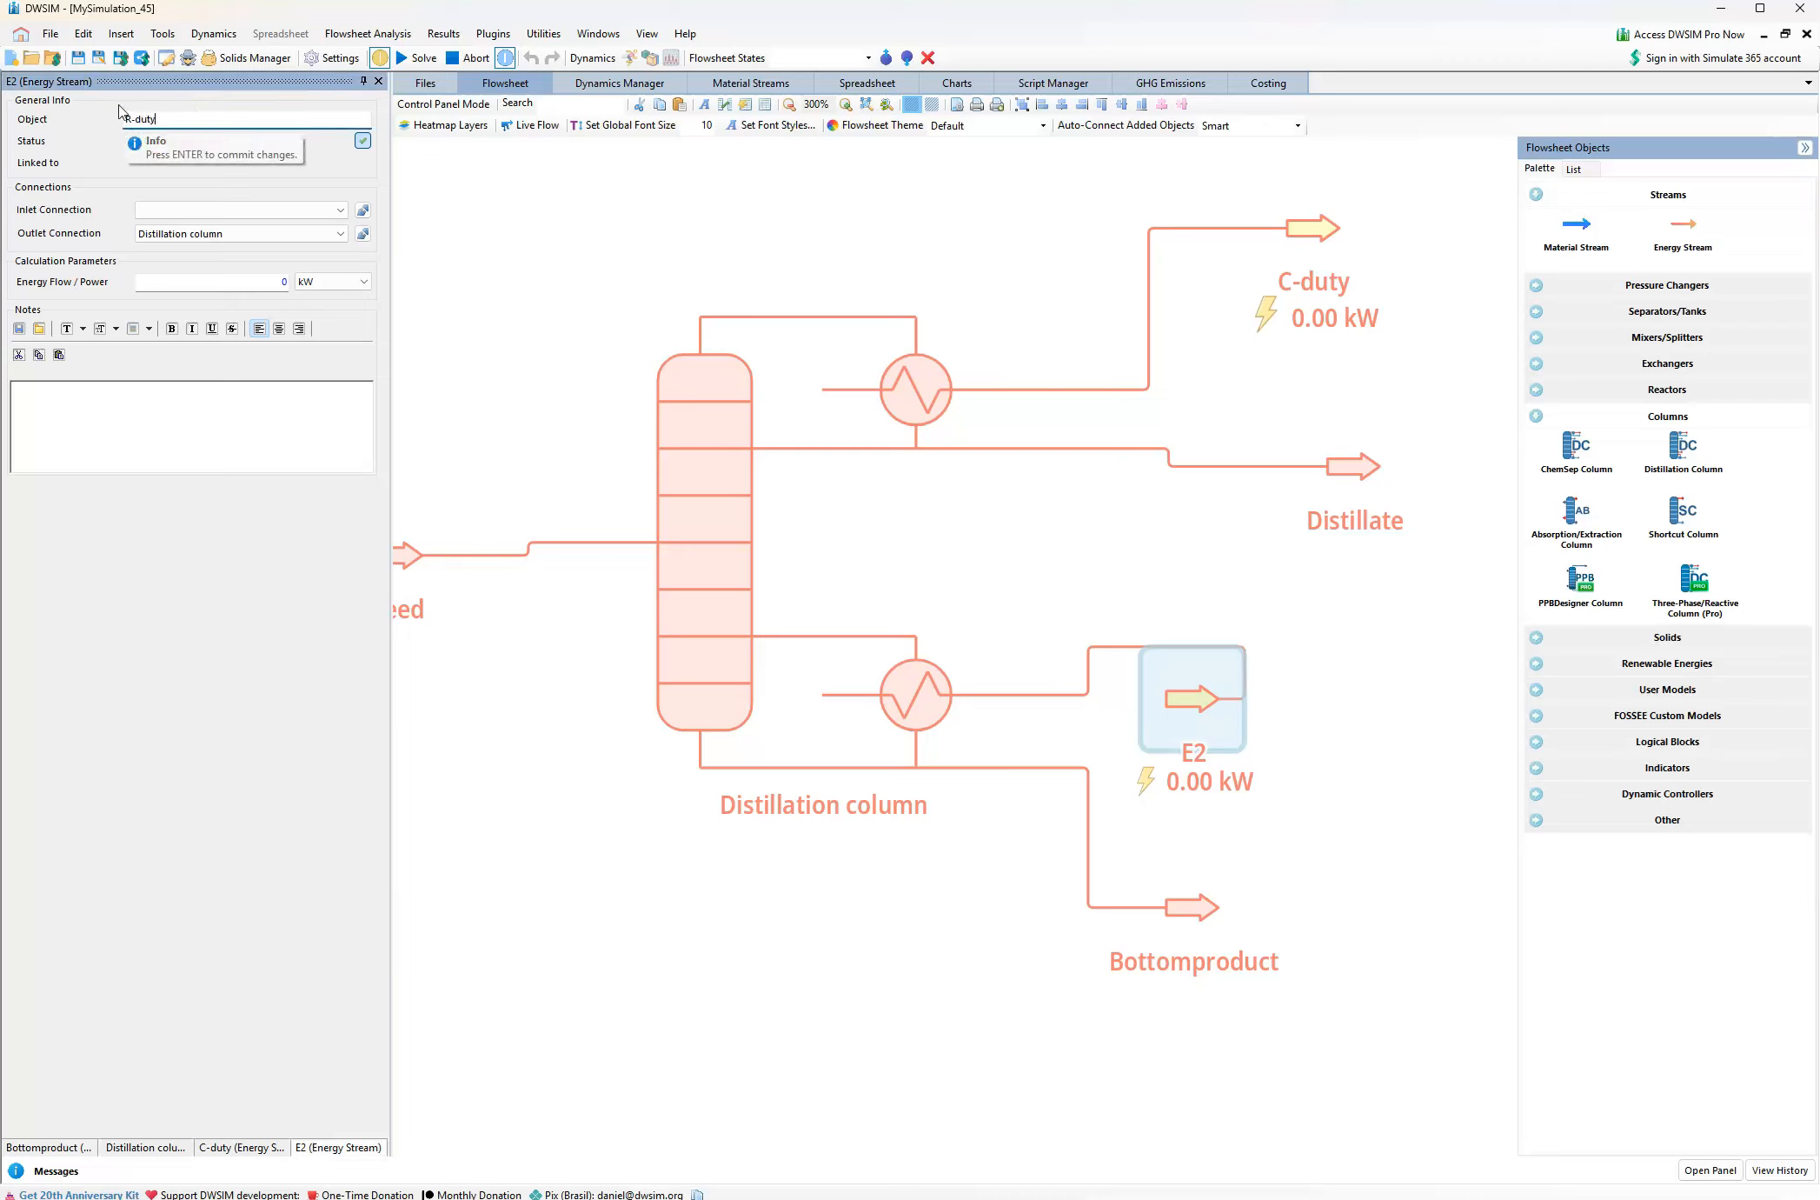
text(-duty)
key(Return)
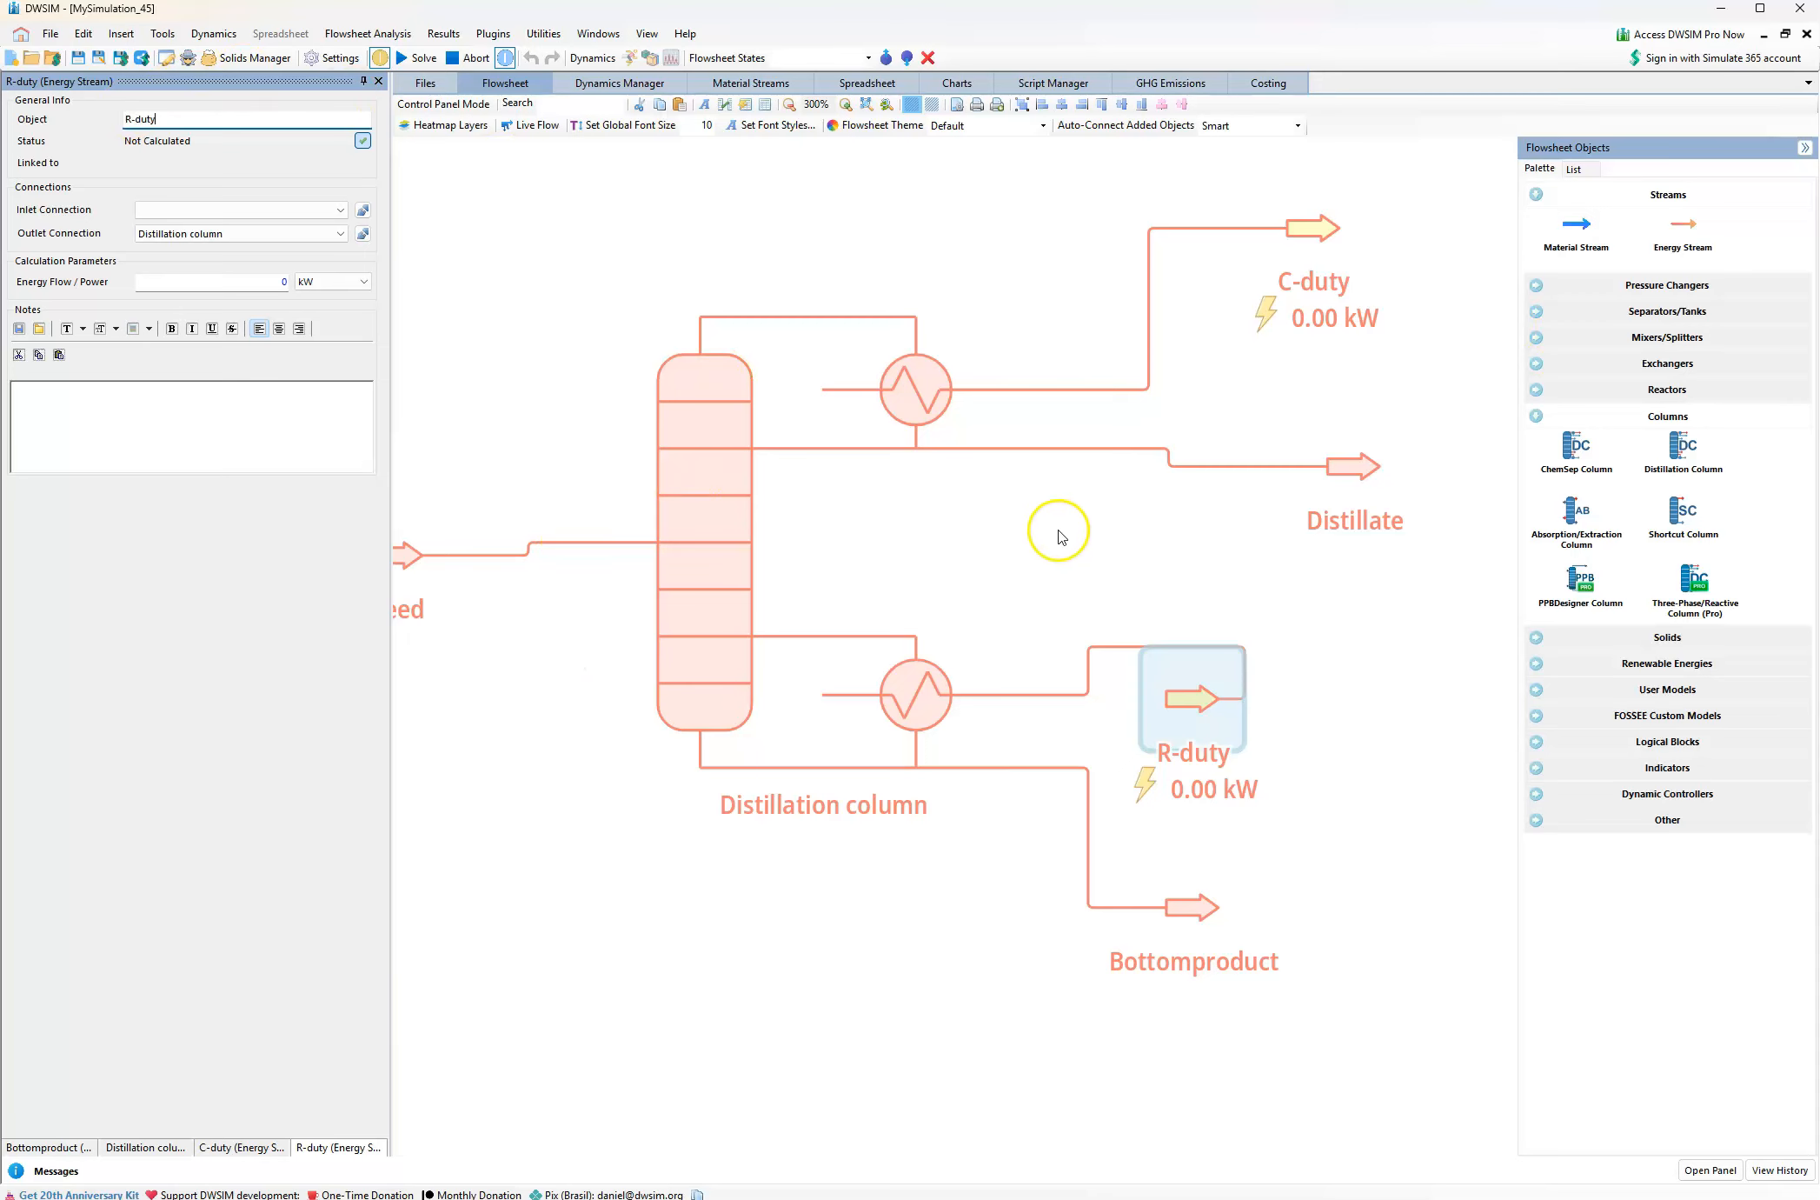
drag(935, 532, 958, 532)
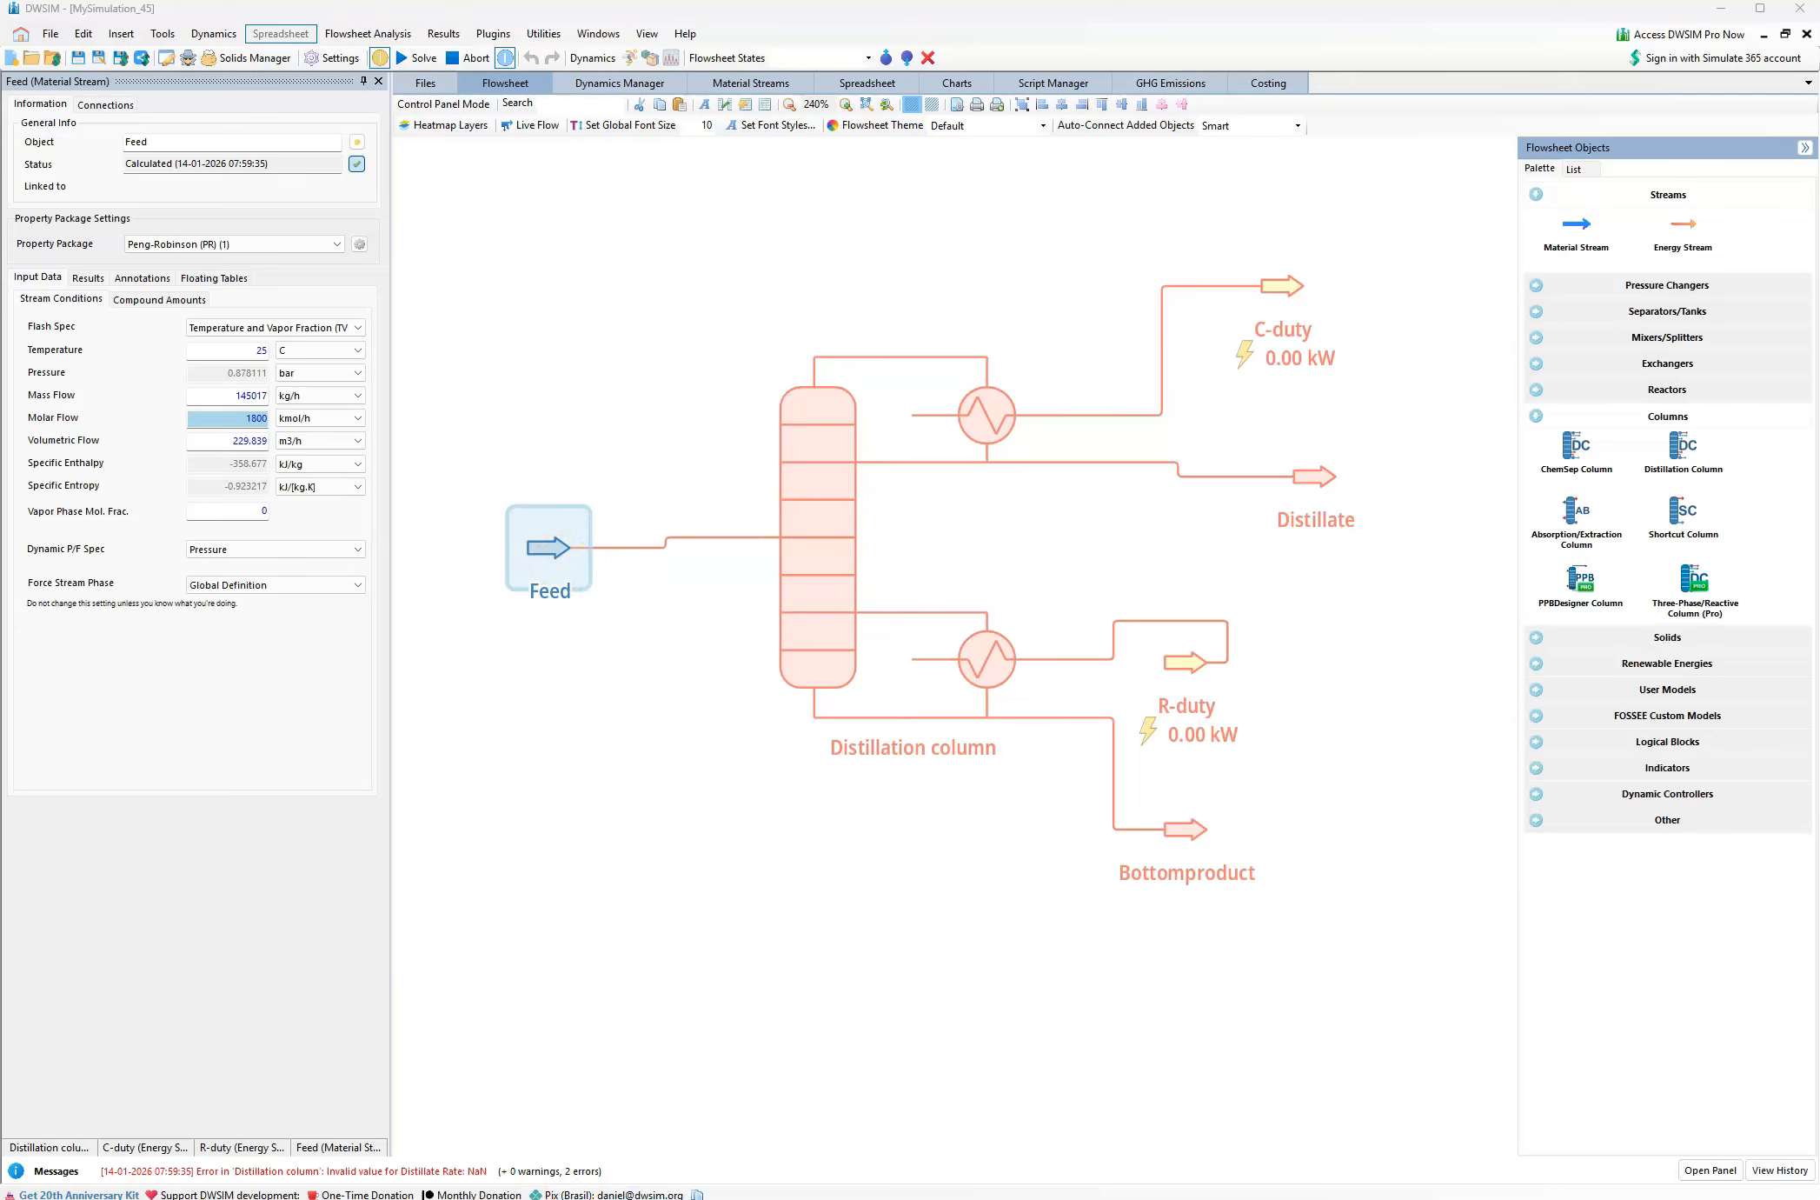
Review the feed specifications in the Distillation Column Design Problem PDF and compare them with the Feed stream's conditions in DWSIM
click(547, 1198)
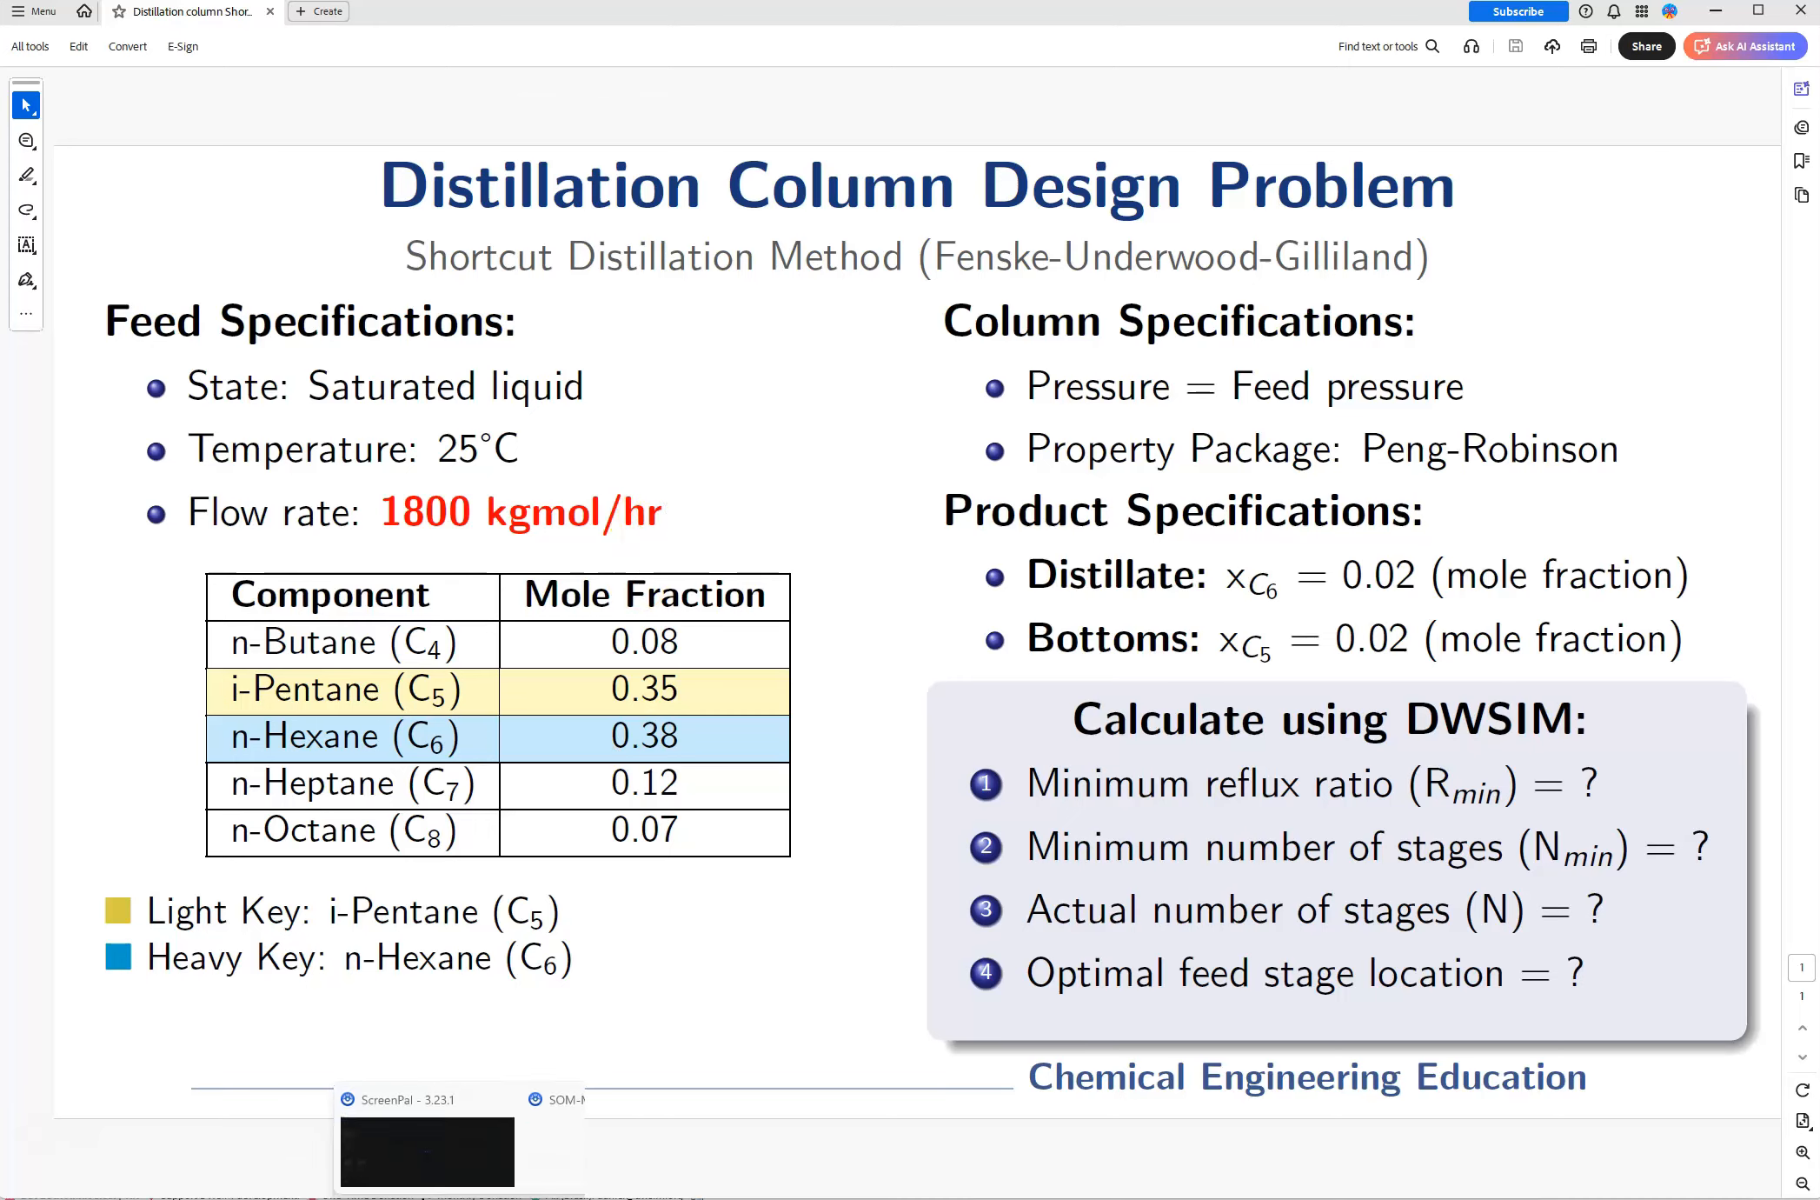
click(520, 1106)
mouse_move(562, 548)
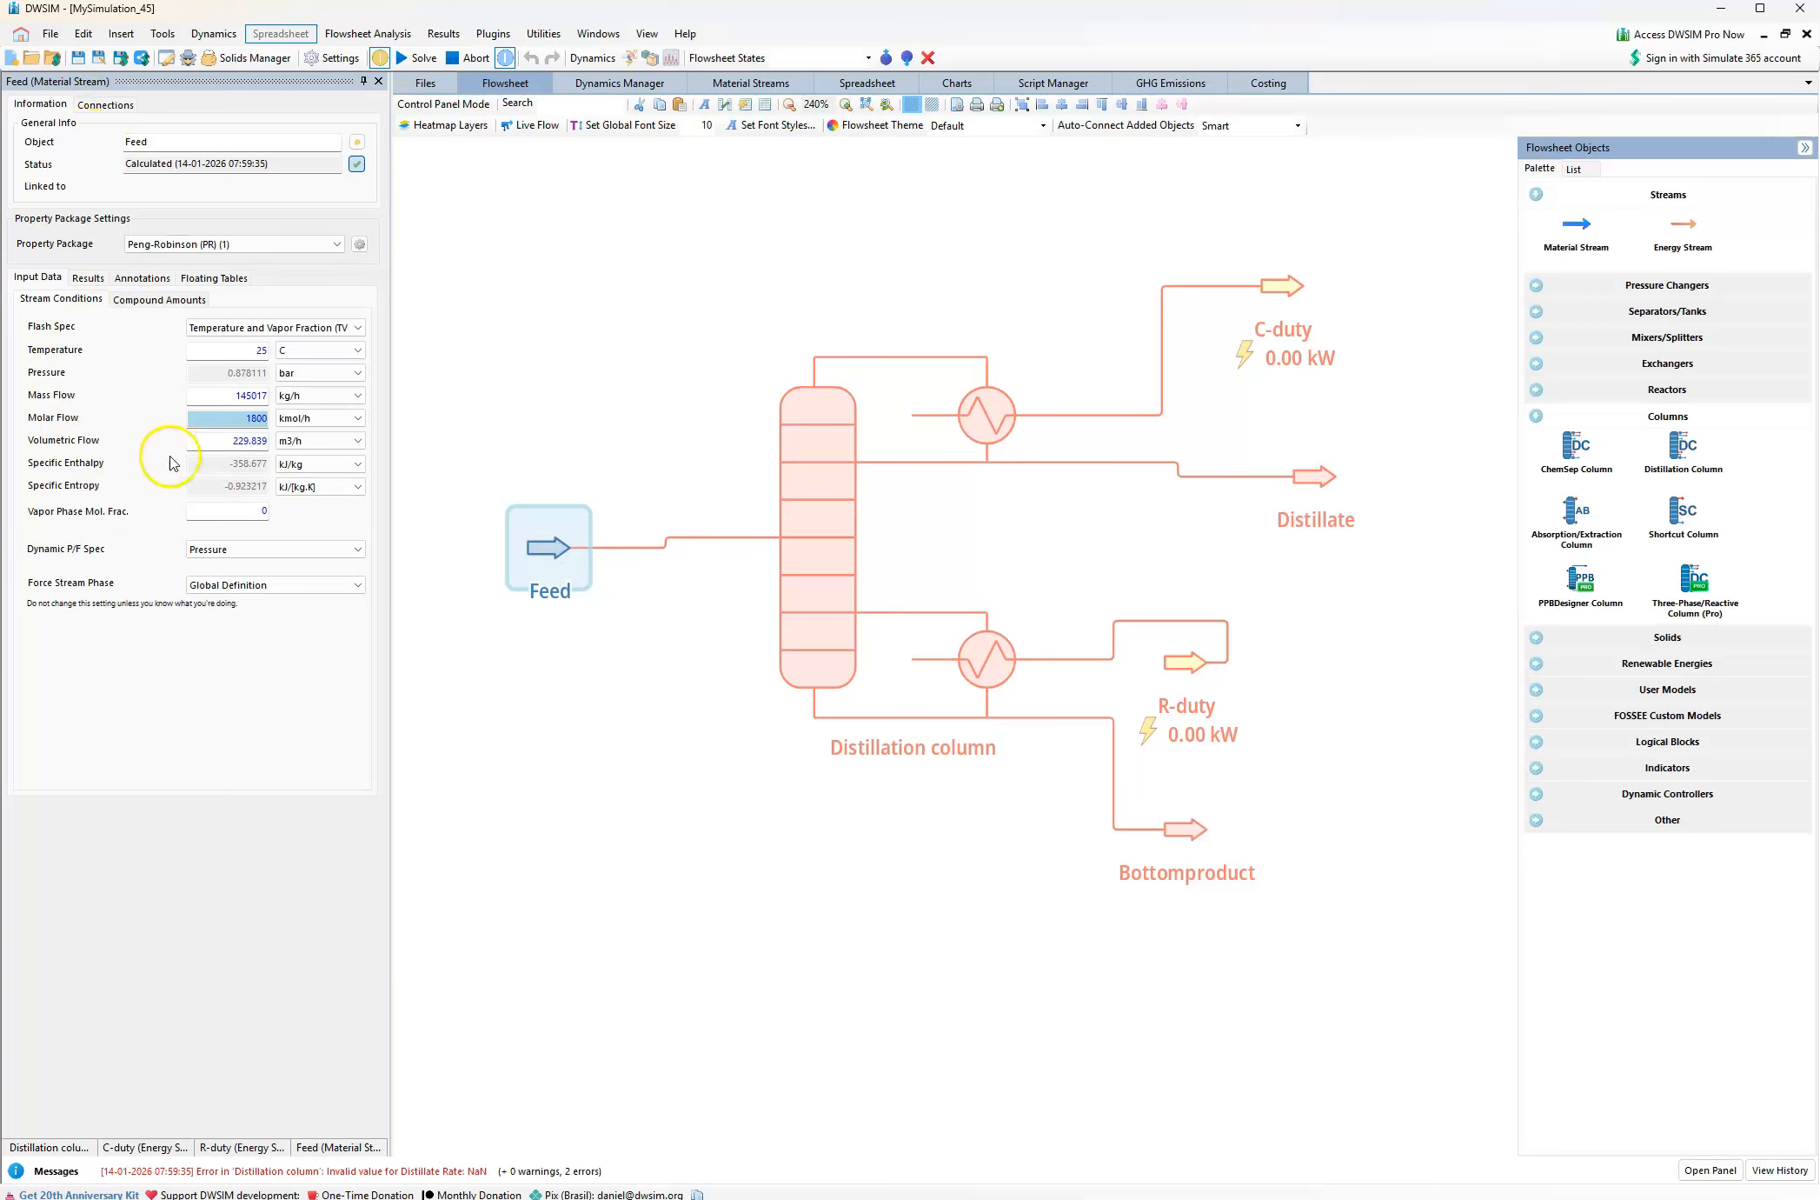
click(235, 344)
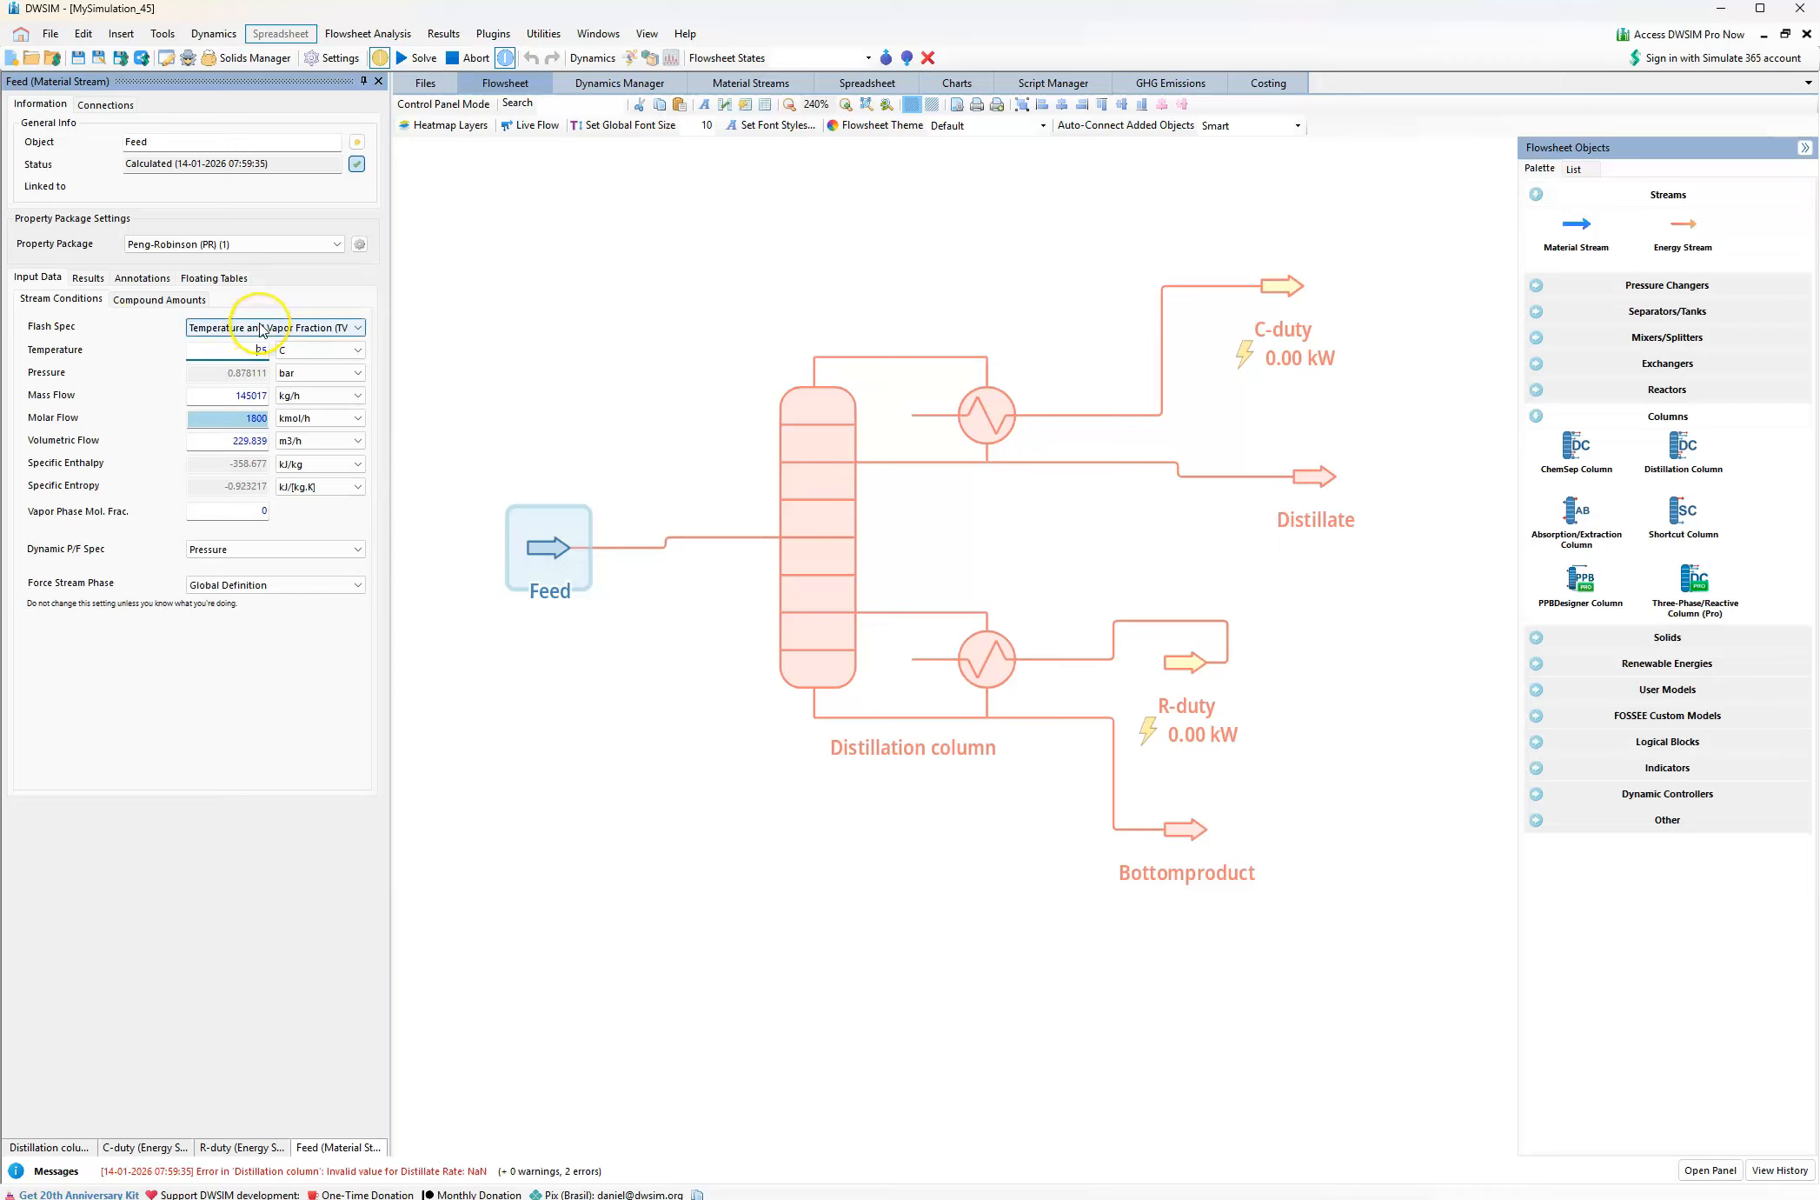
Specify the Feed stream by Temperature and Vapor Fraction (TVF), with vapor phase mole fraction 0 and molar flow 1800 kmol/h
click(262, 329)
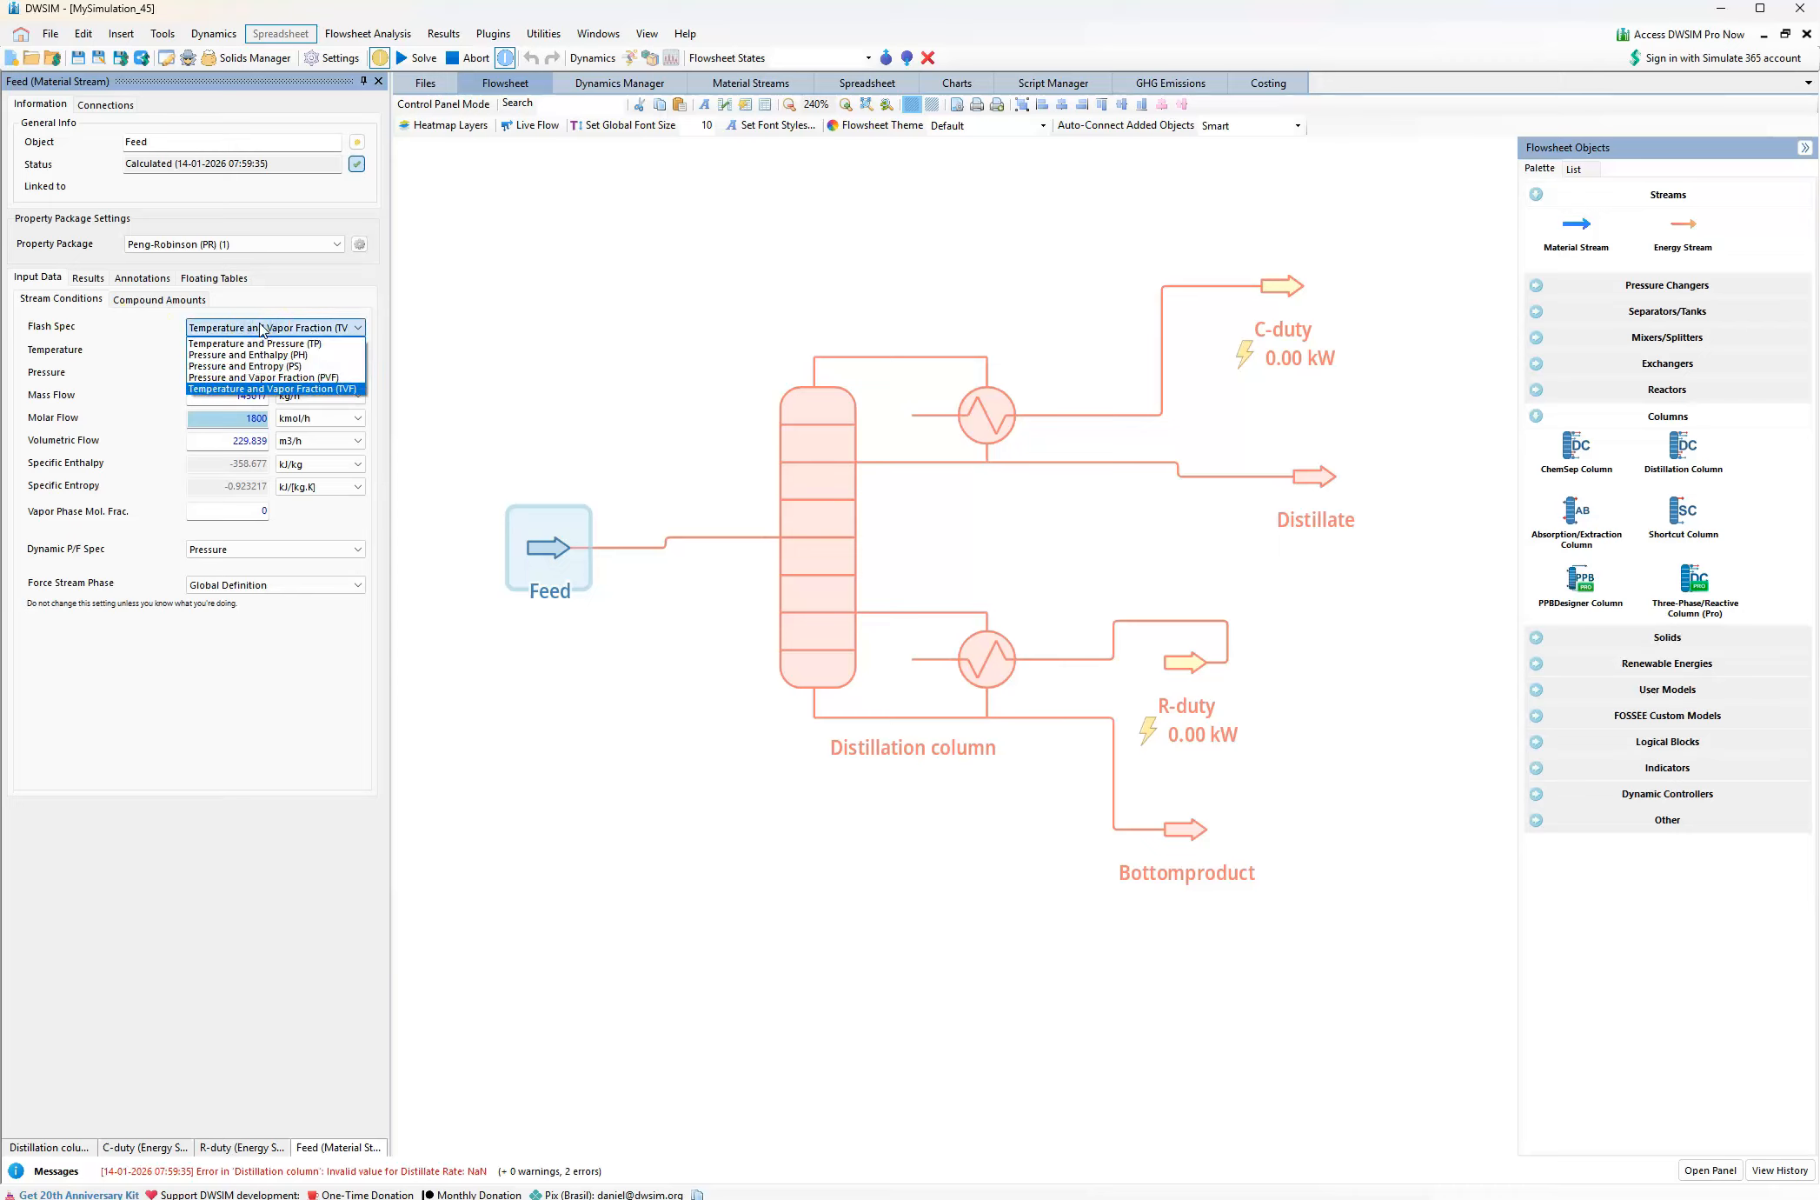
click(292, 394)
click(260, 509)
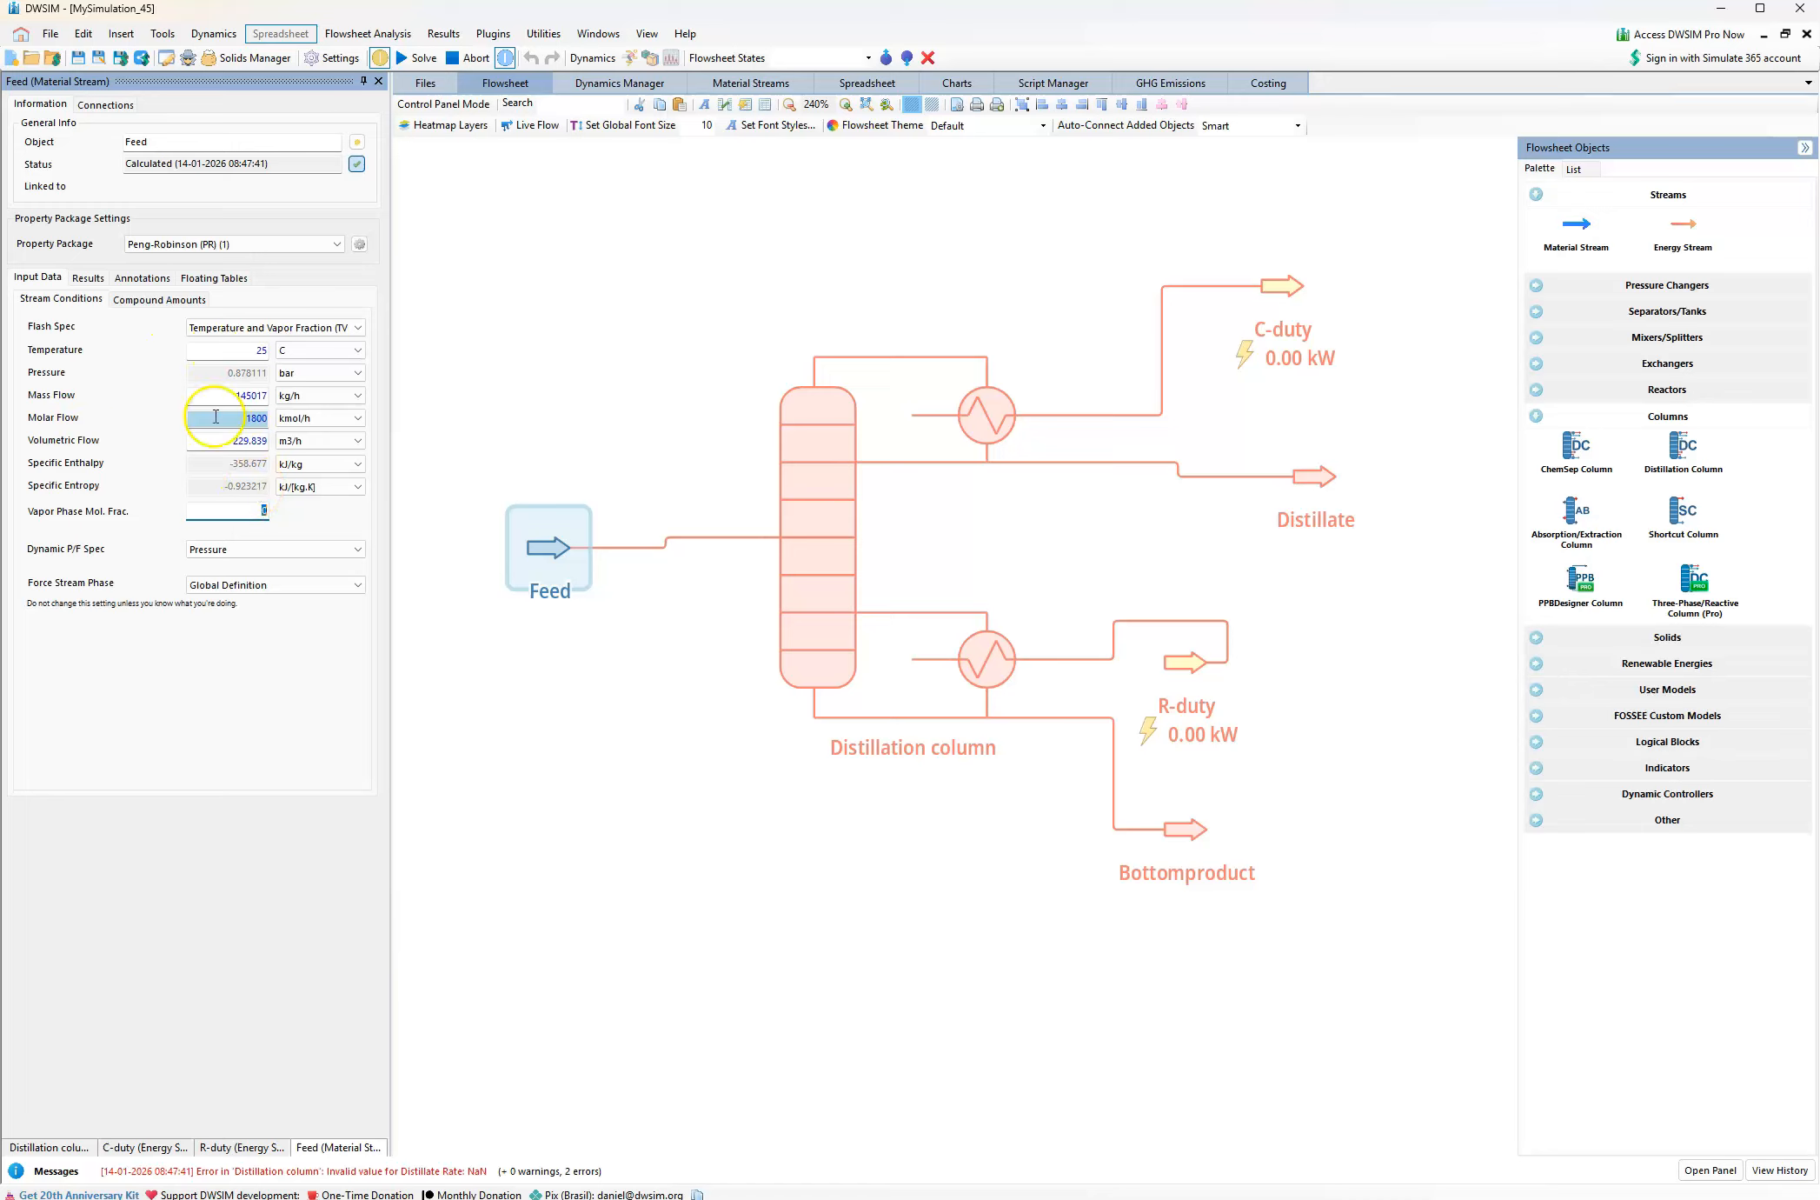
click(247, 417)
key(Return)
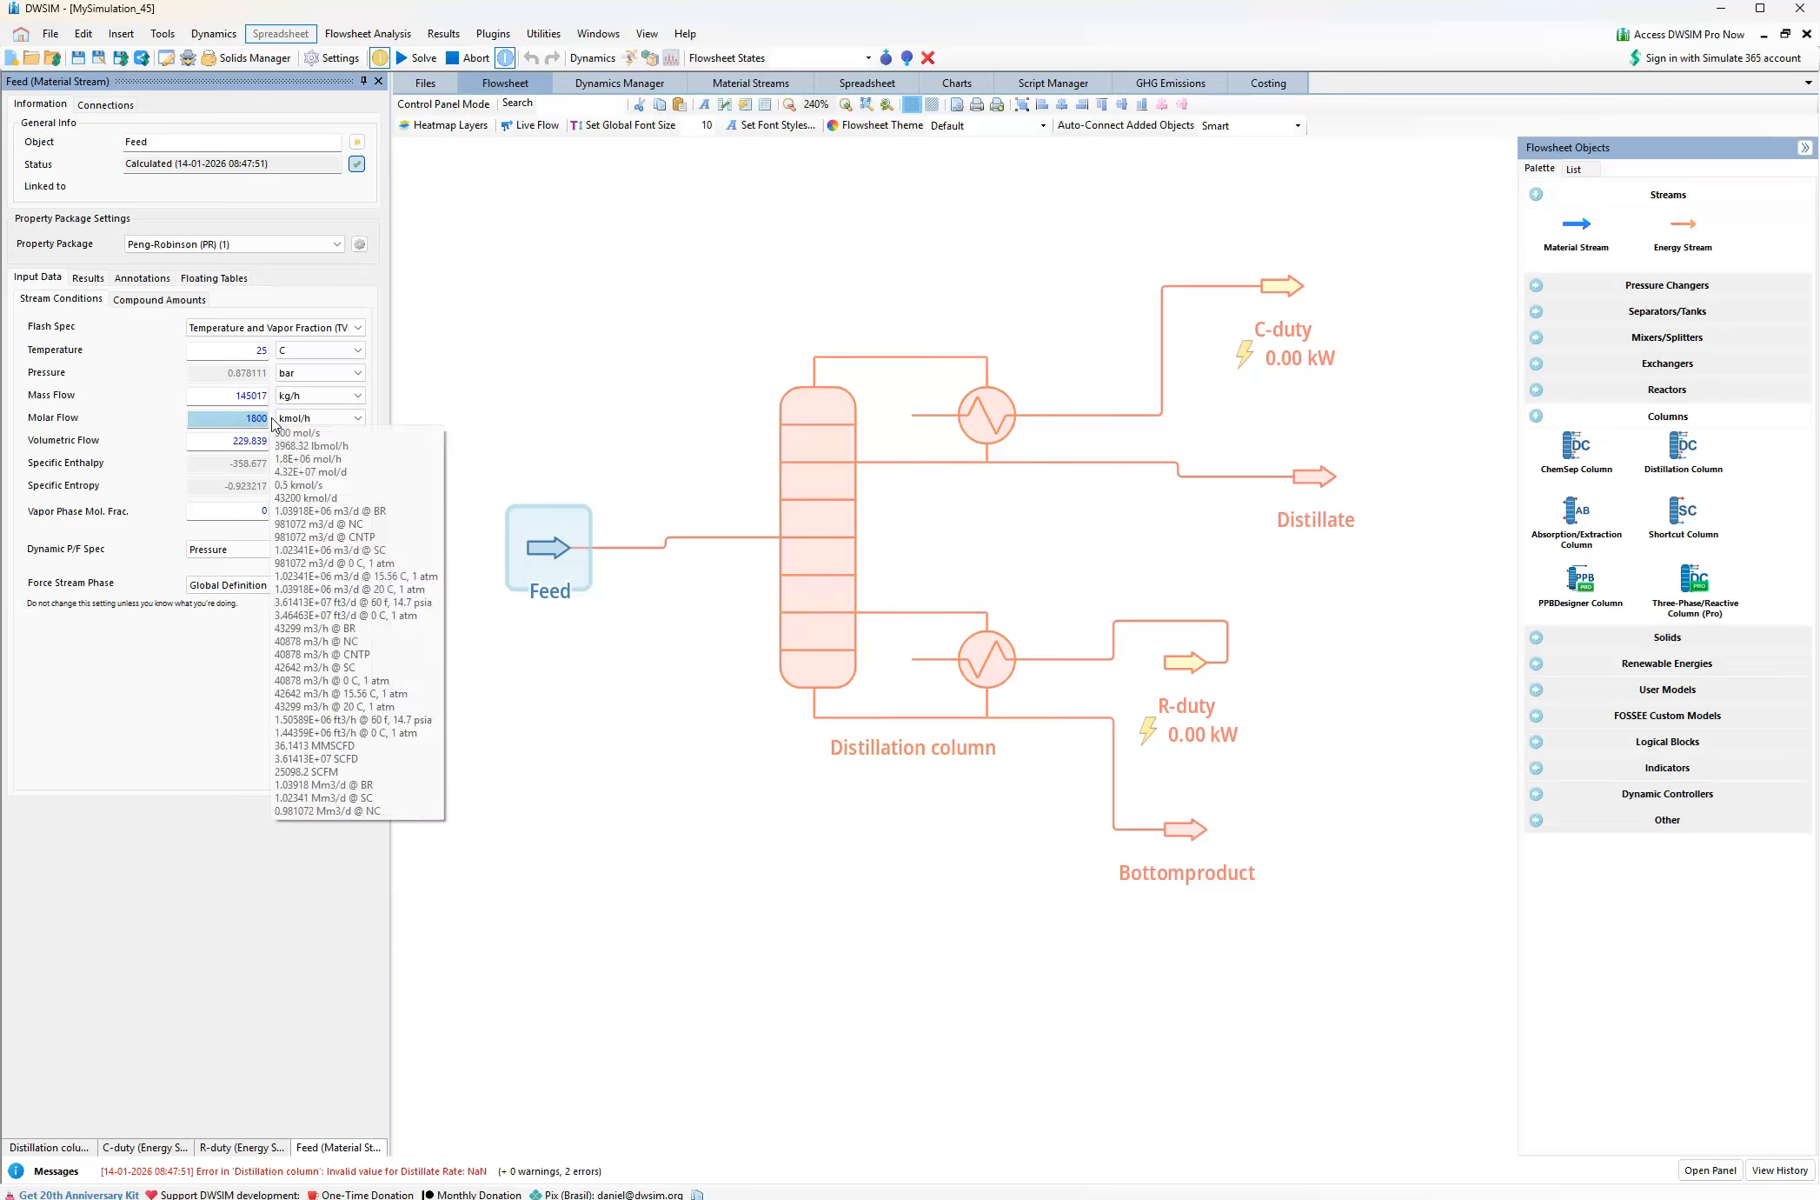
Check the feed composition in the Distillation Column Design Problem PDF and set the Feed's N-butane mole fraction to 0.08 in DWSIM
click(168, 299)
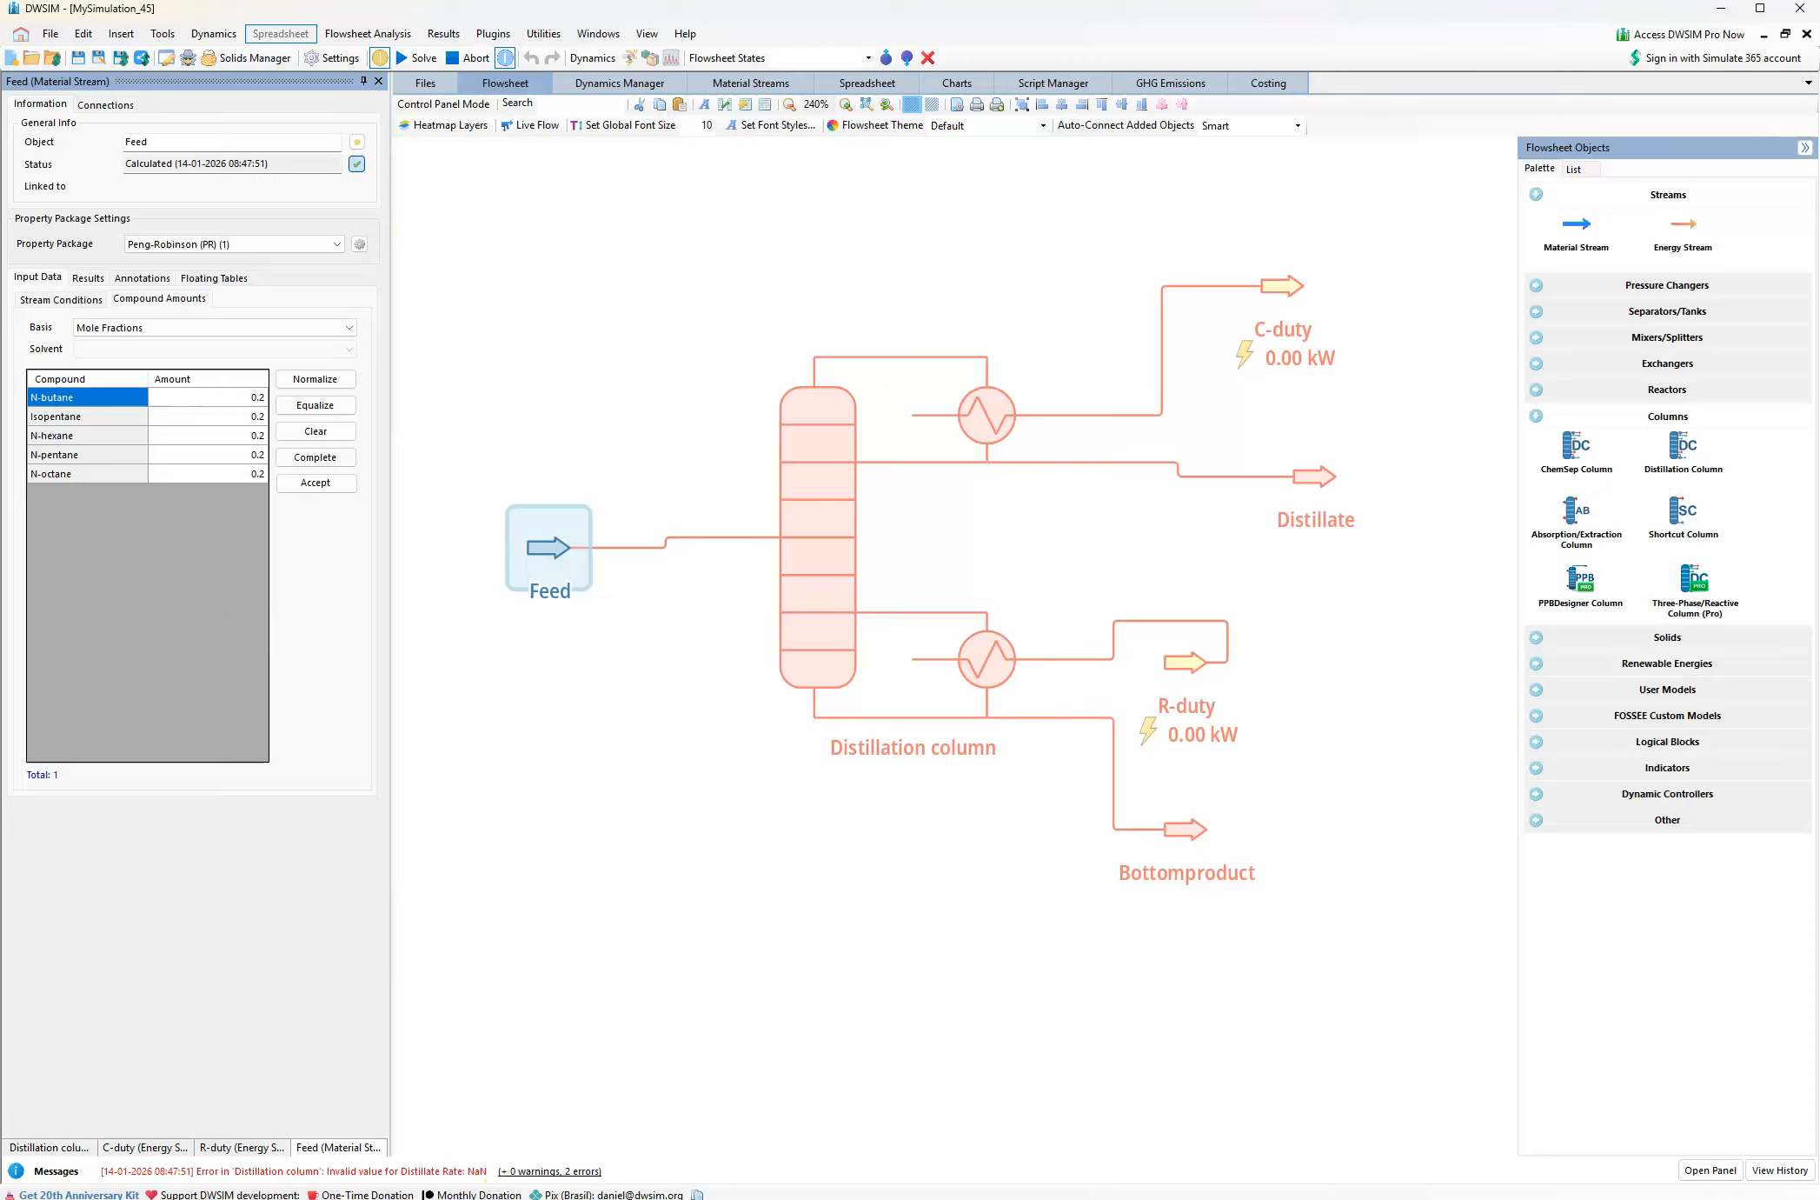
mouse_move(557, 1192)
click(535, 1155)
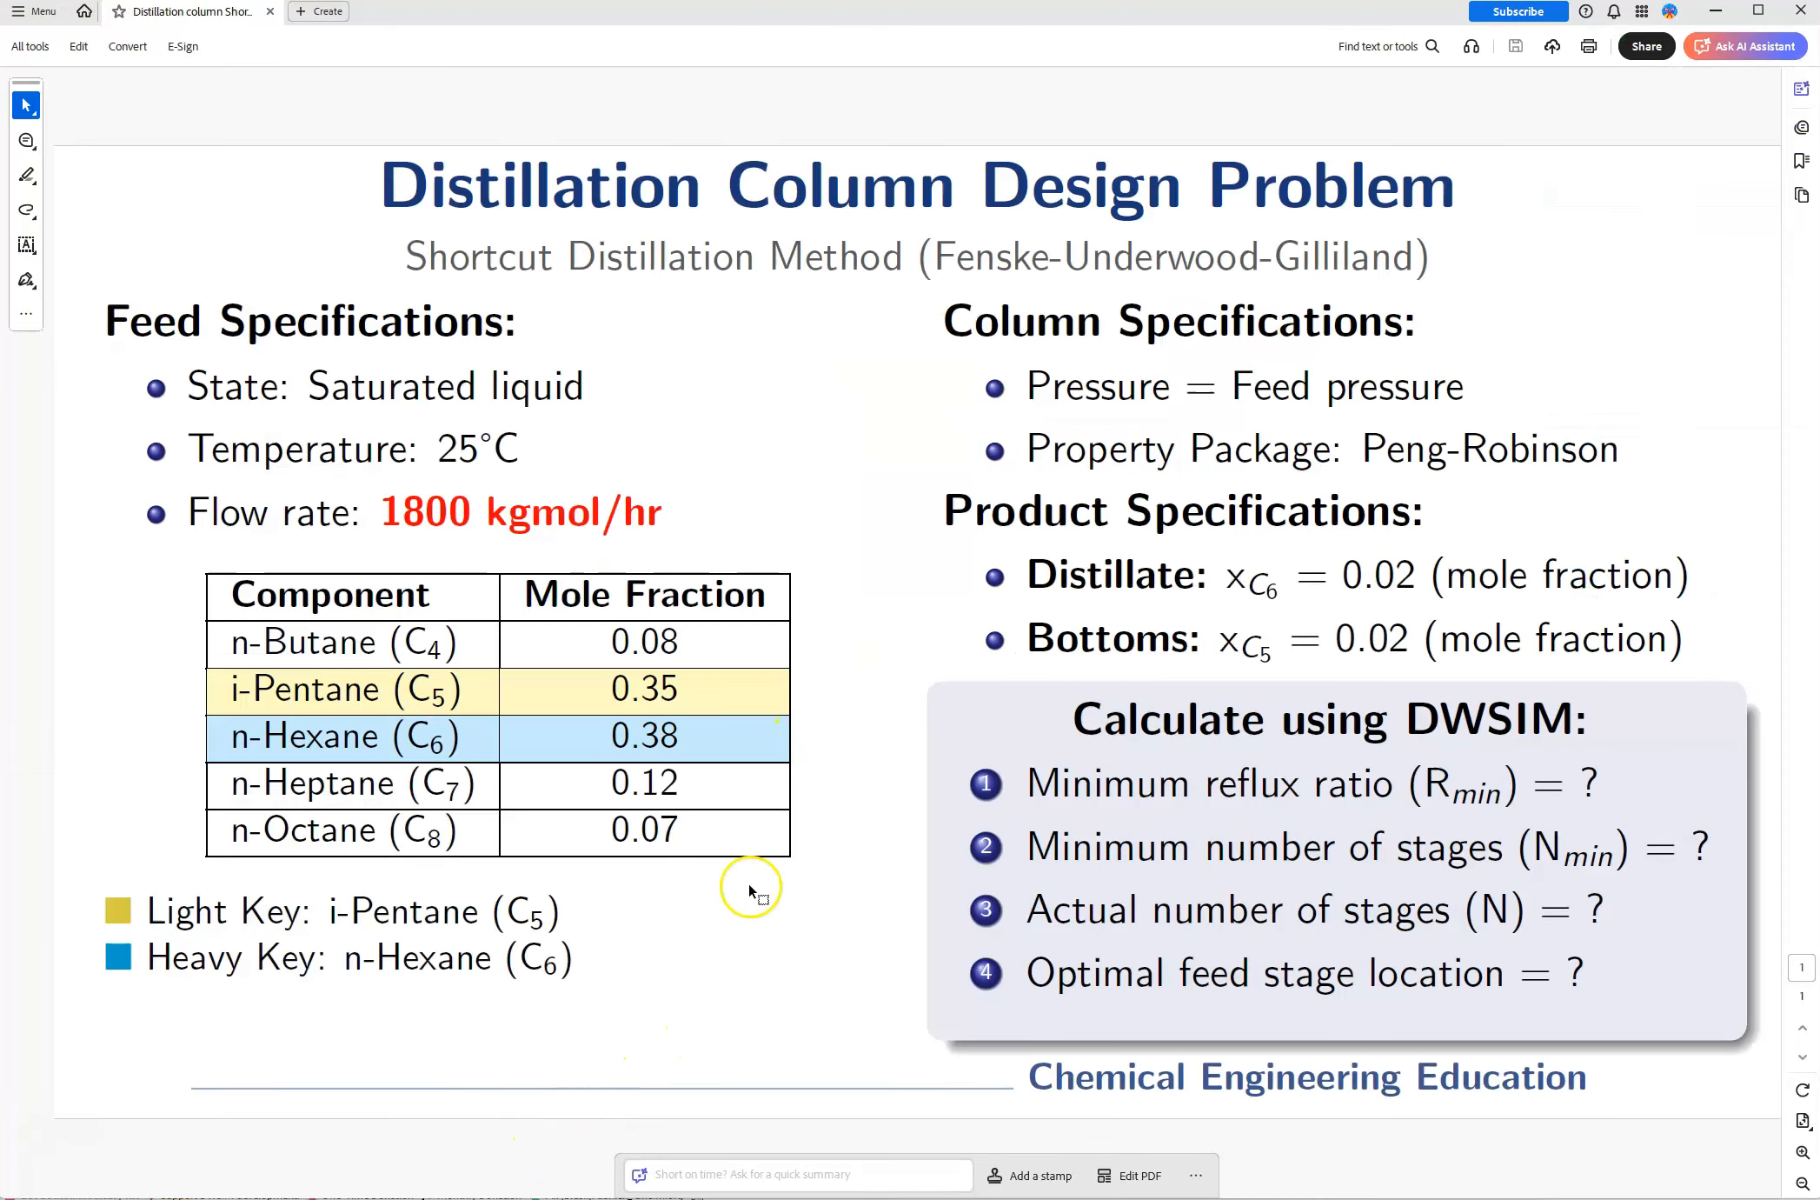
click(459, 1187)
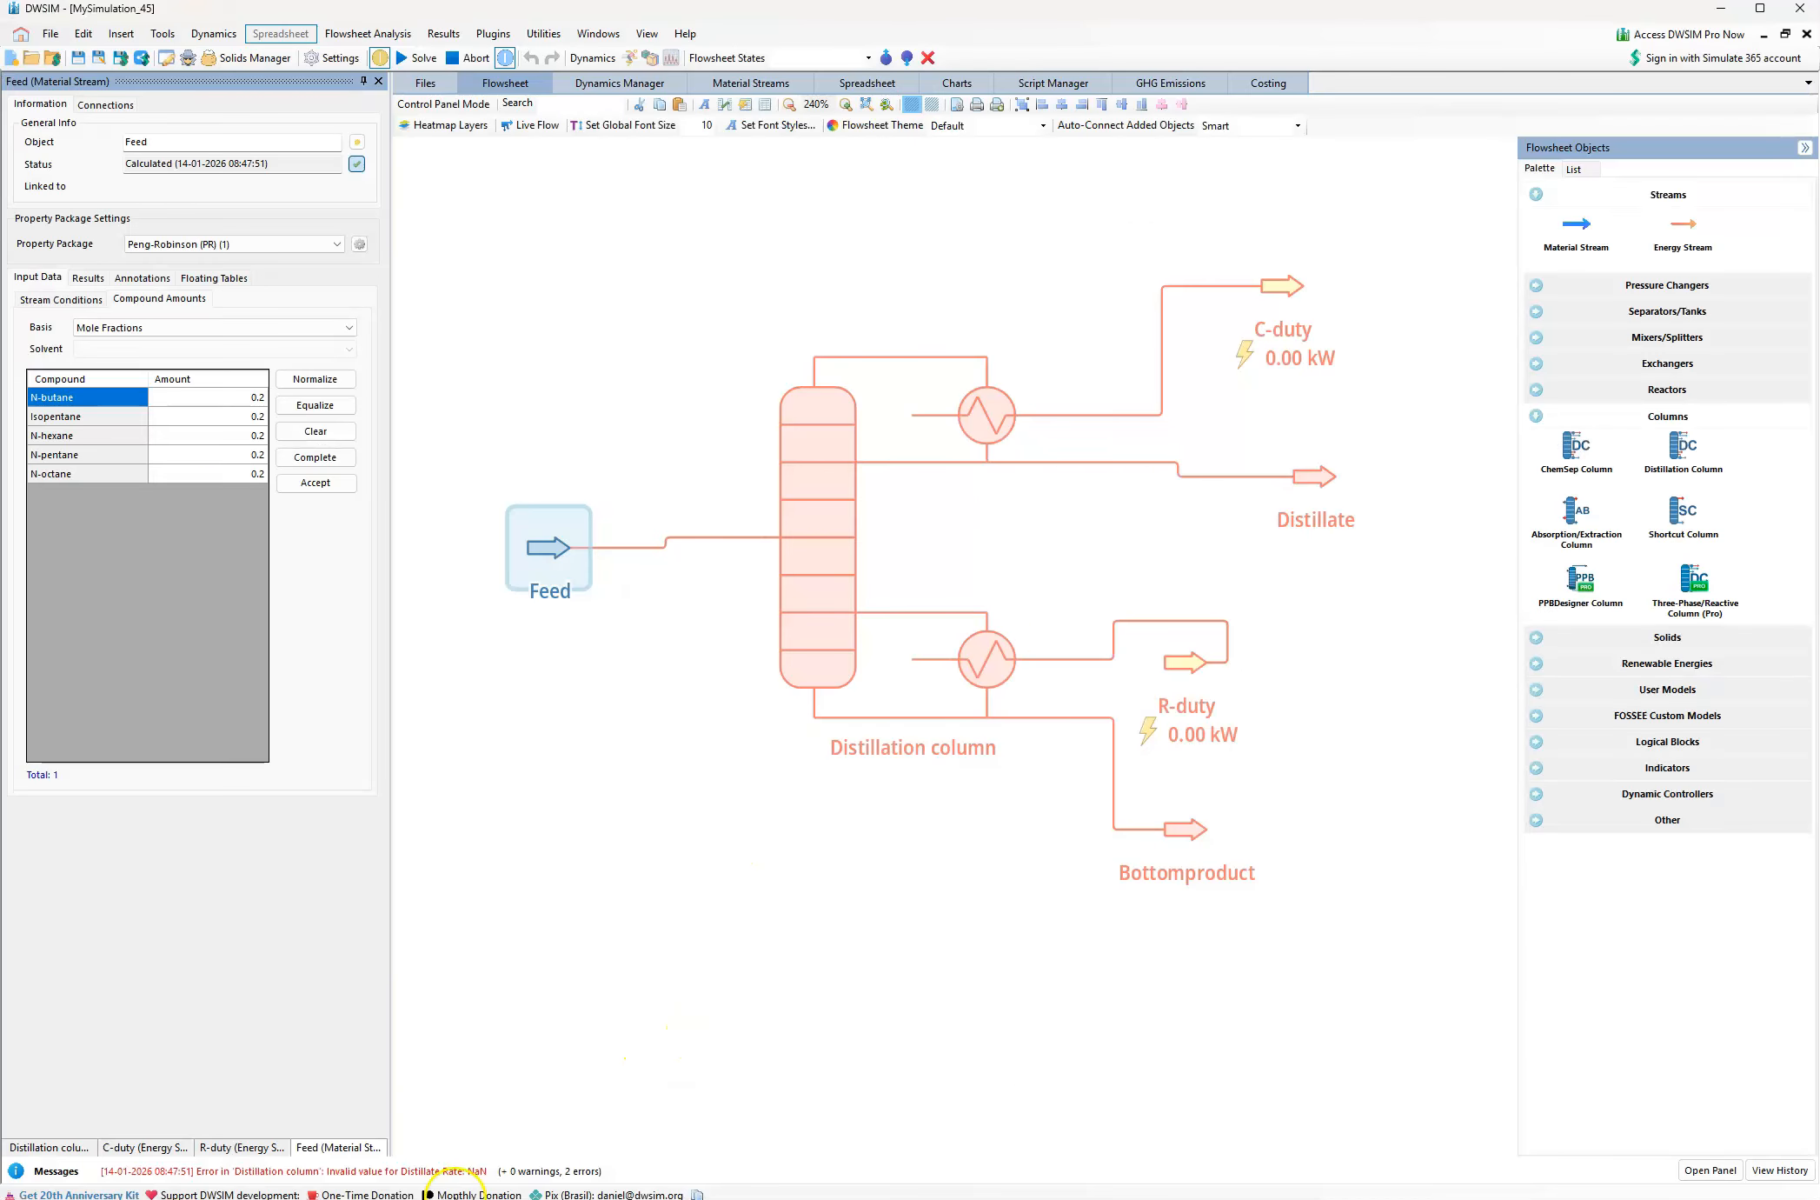
key(alt+Tab)
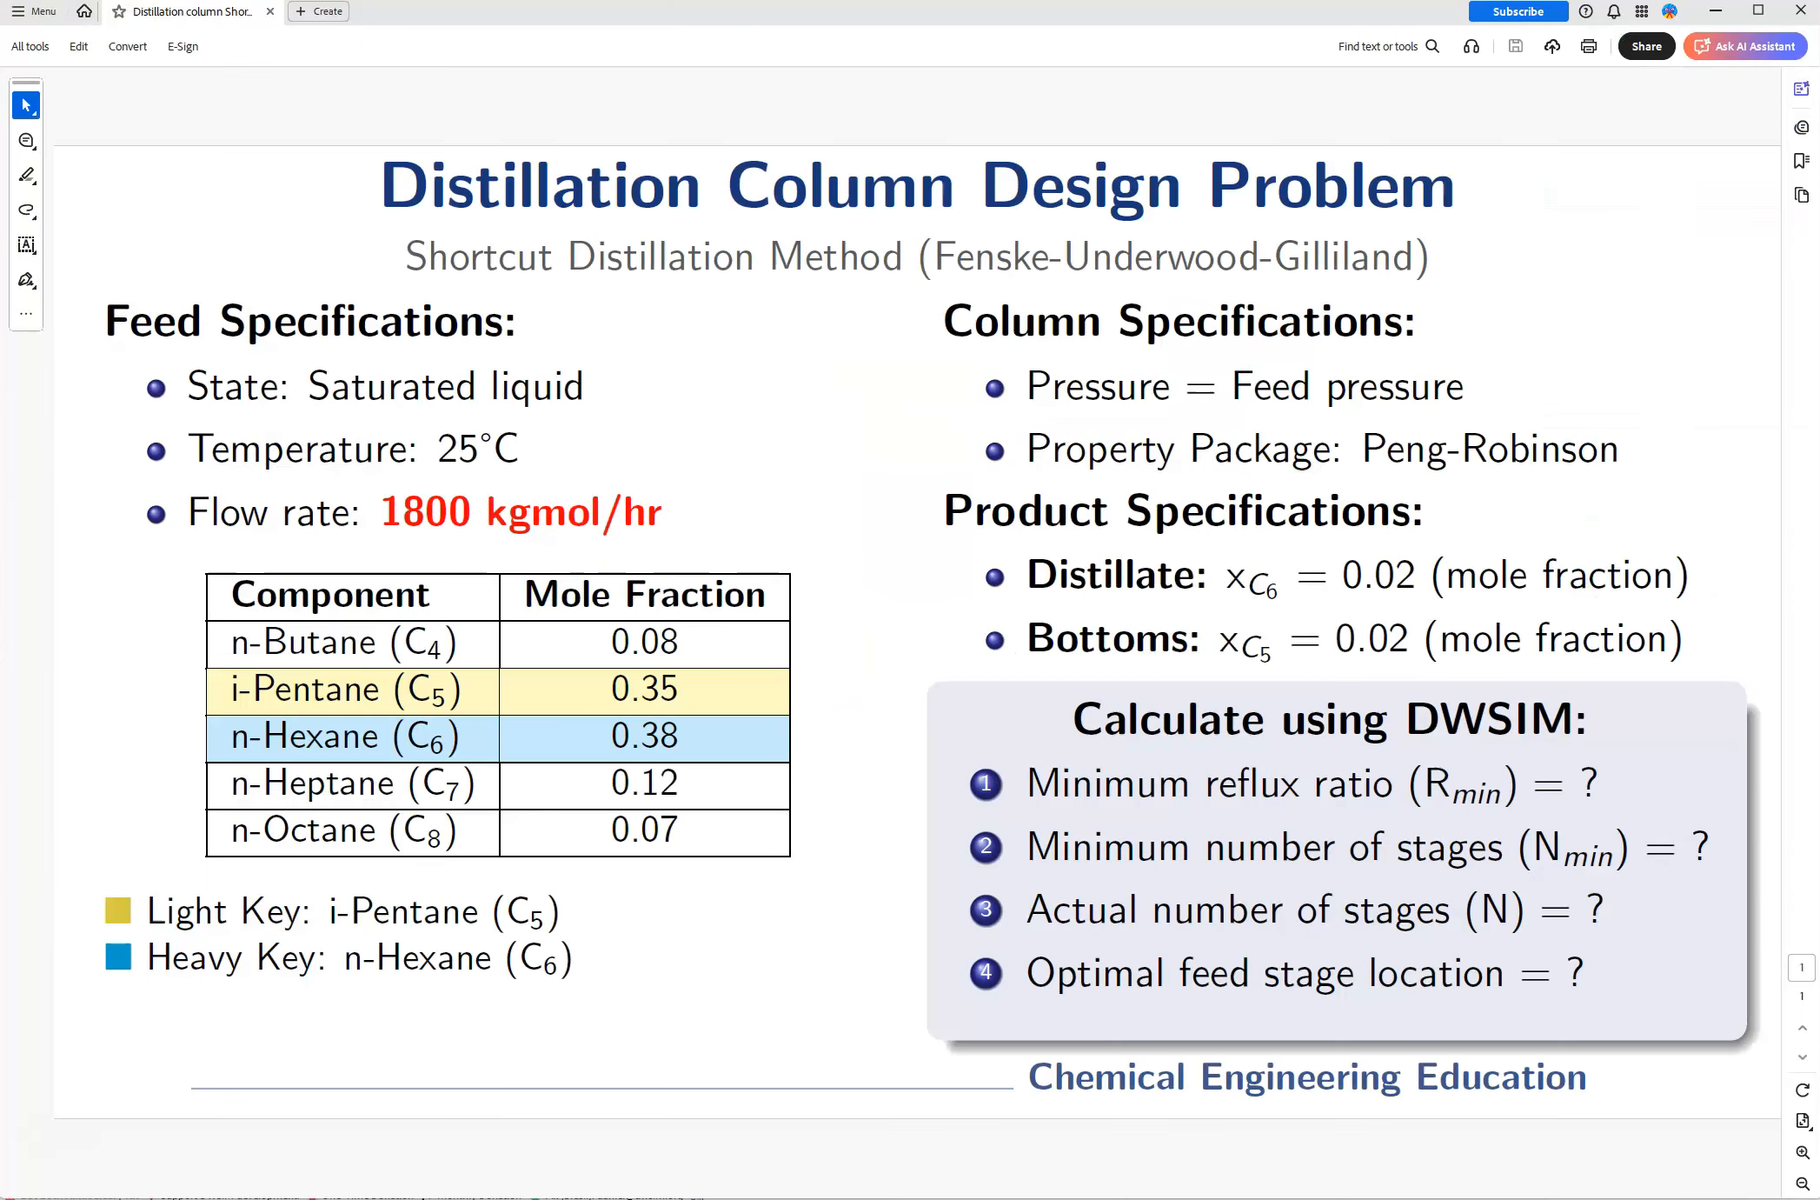
click(435, 1184)
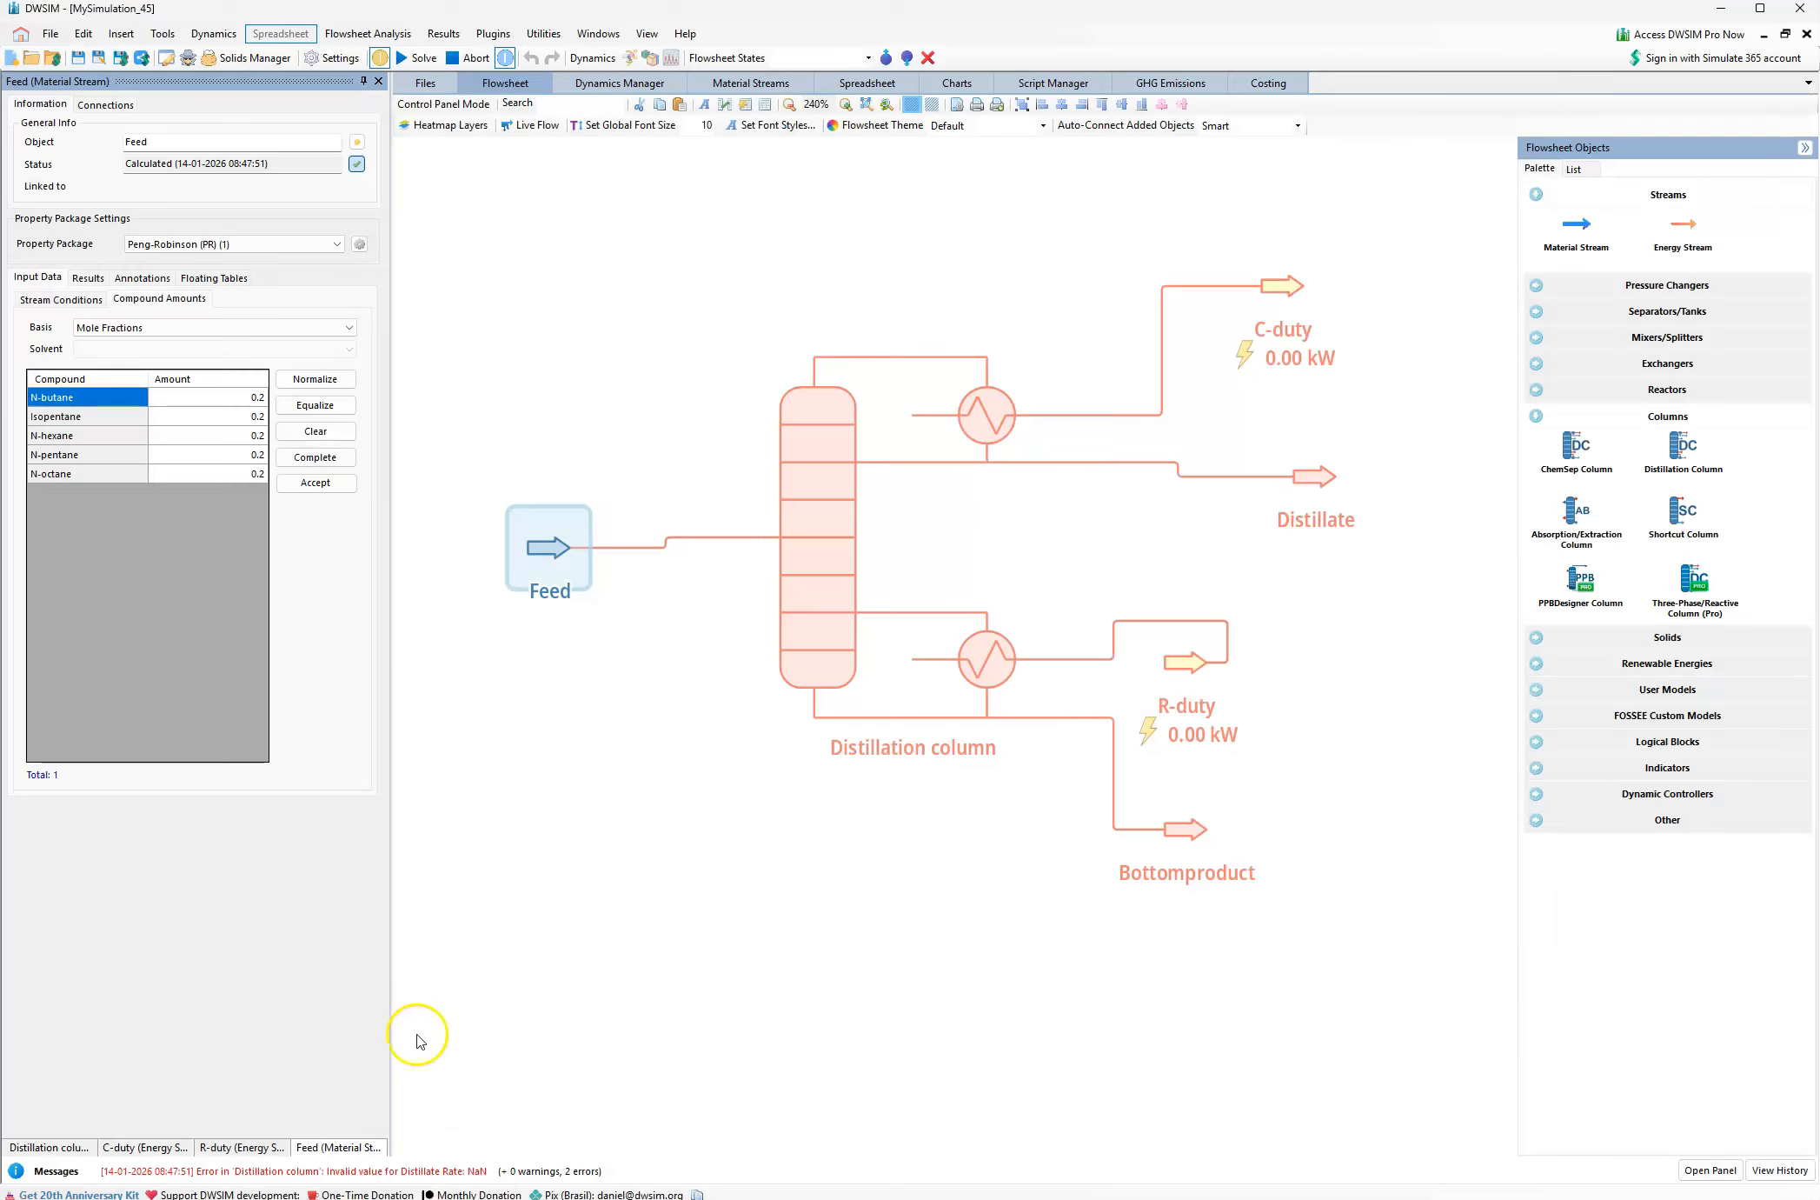
click(251, 406)
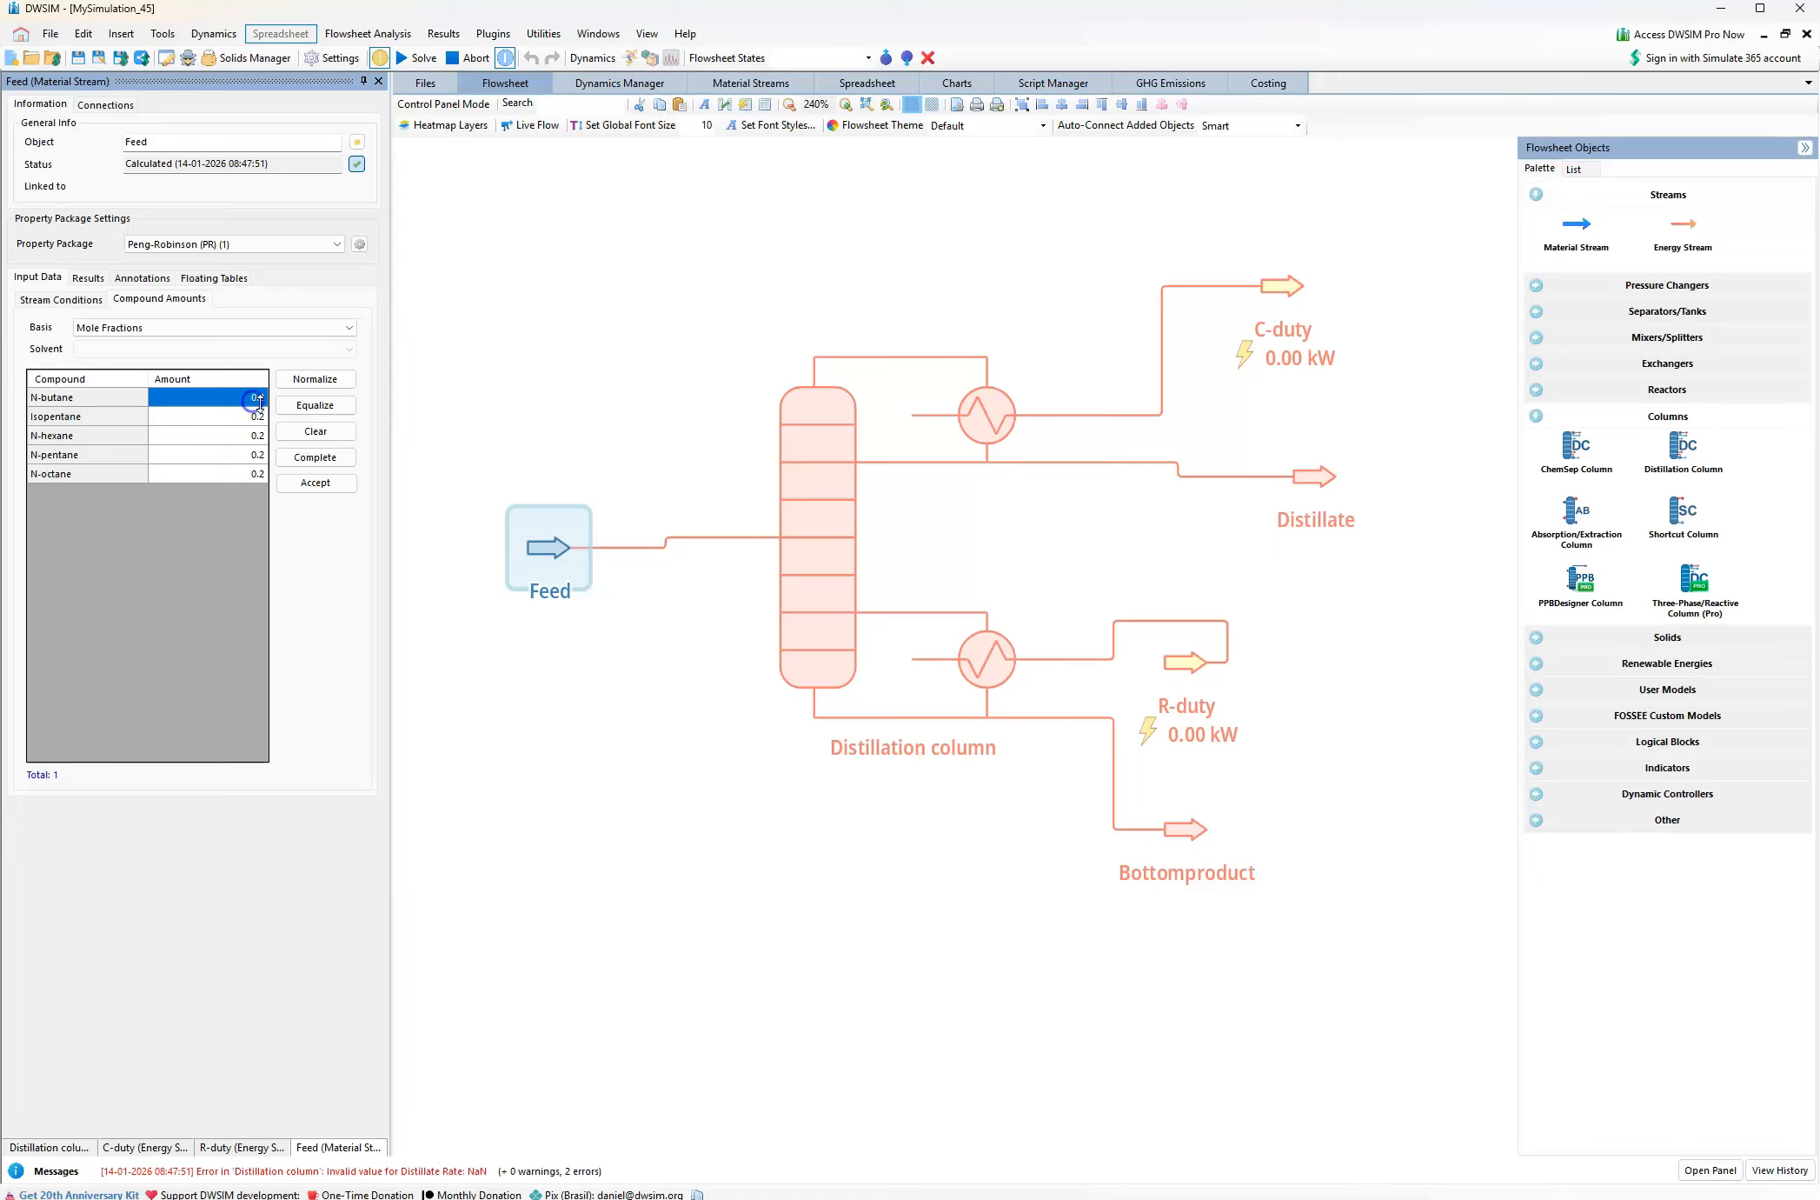
text(0)
Look up the i-Pentane fraction in the problem PDF and set the Feed's Isopentane mole fraction to 0.35 in DWSIM
click(225, 418)
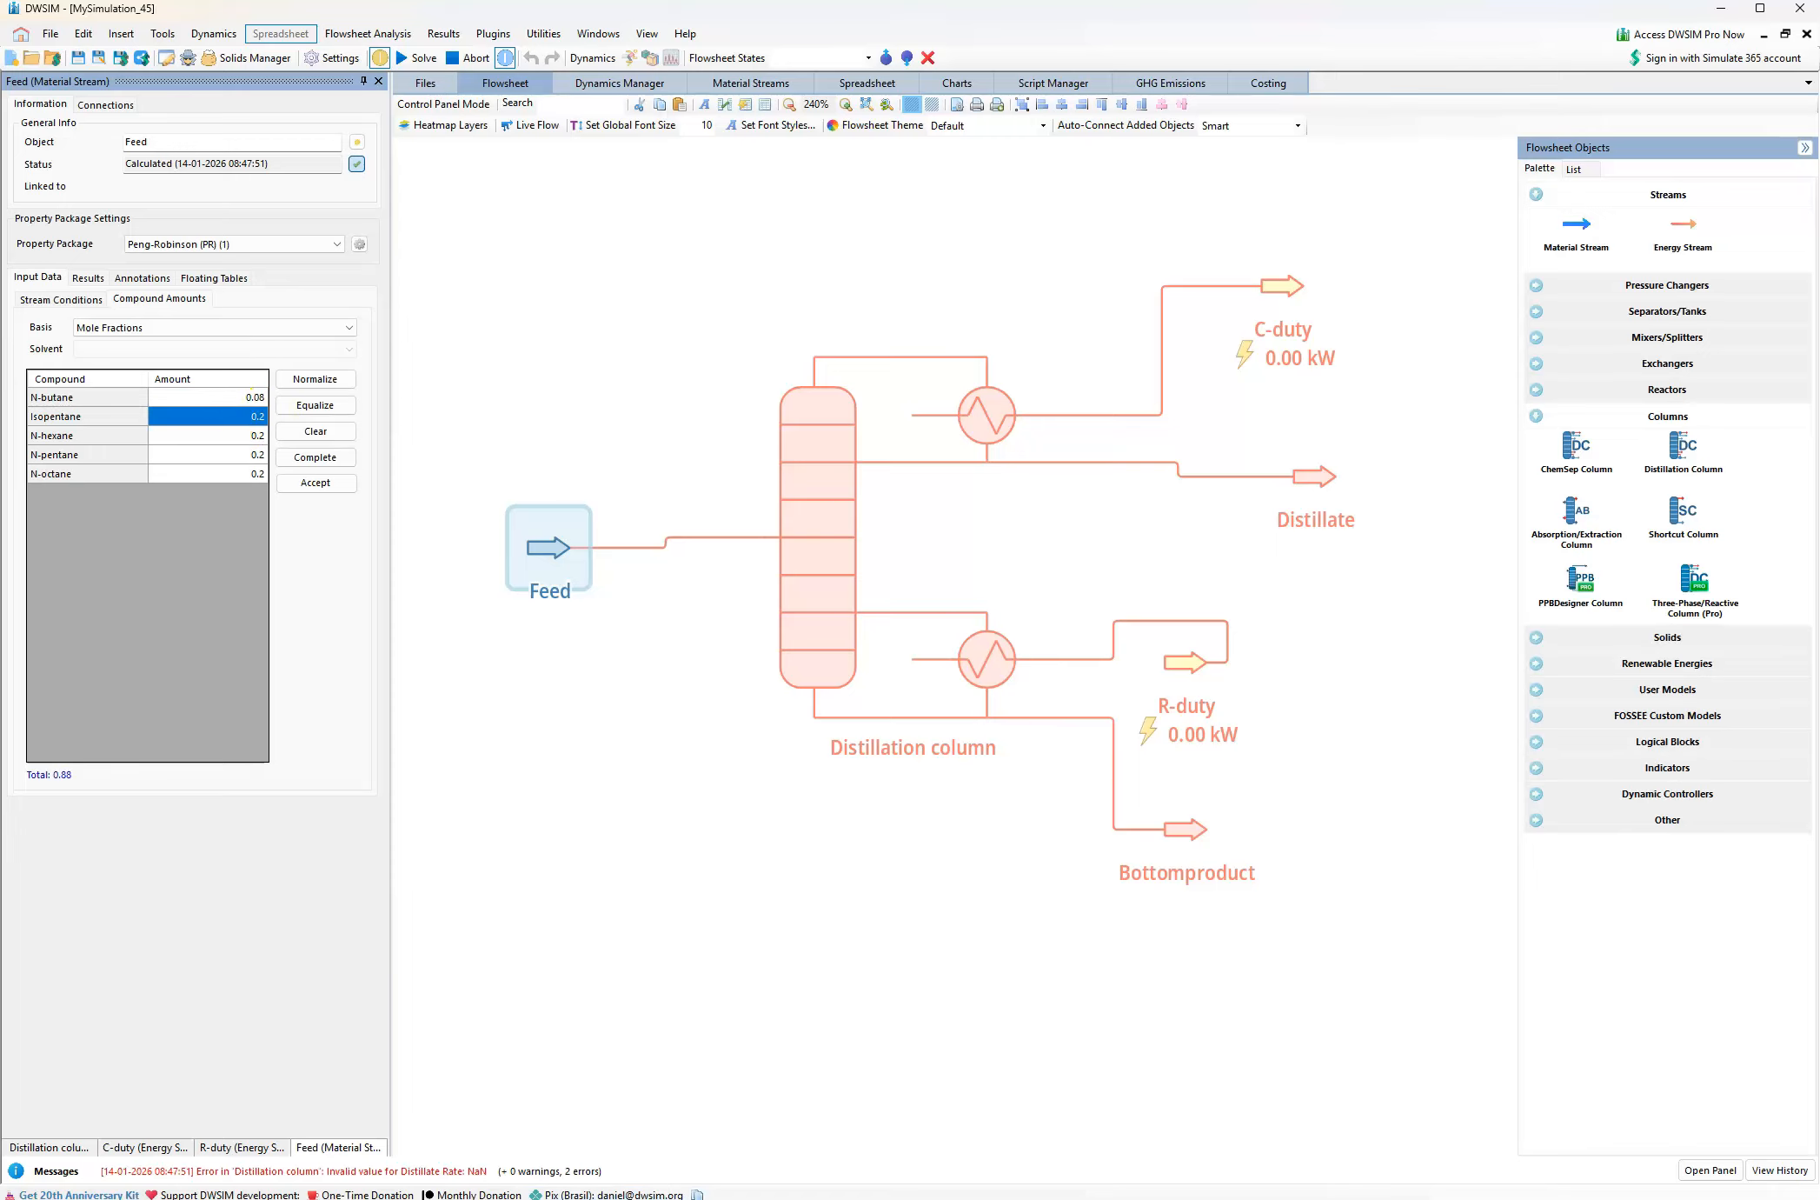
key(alt+Tab)
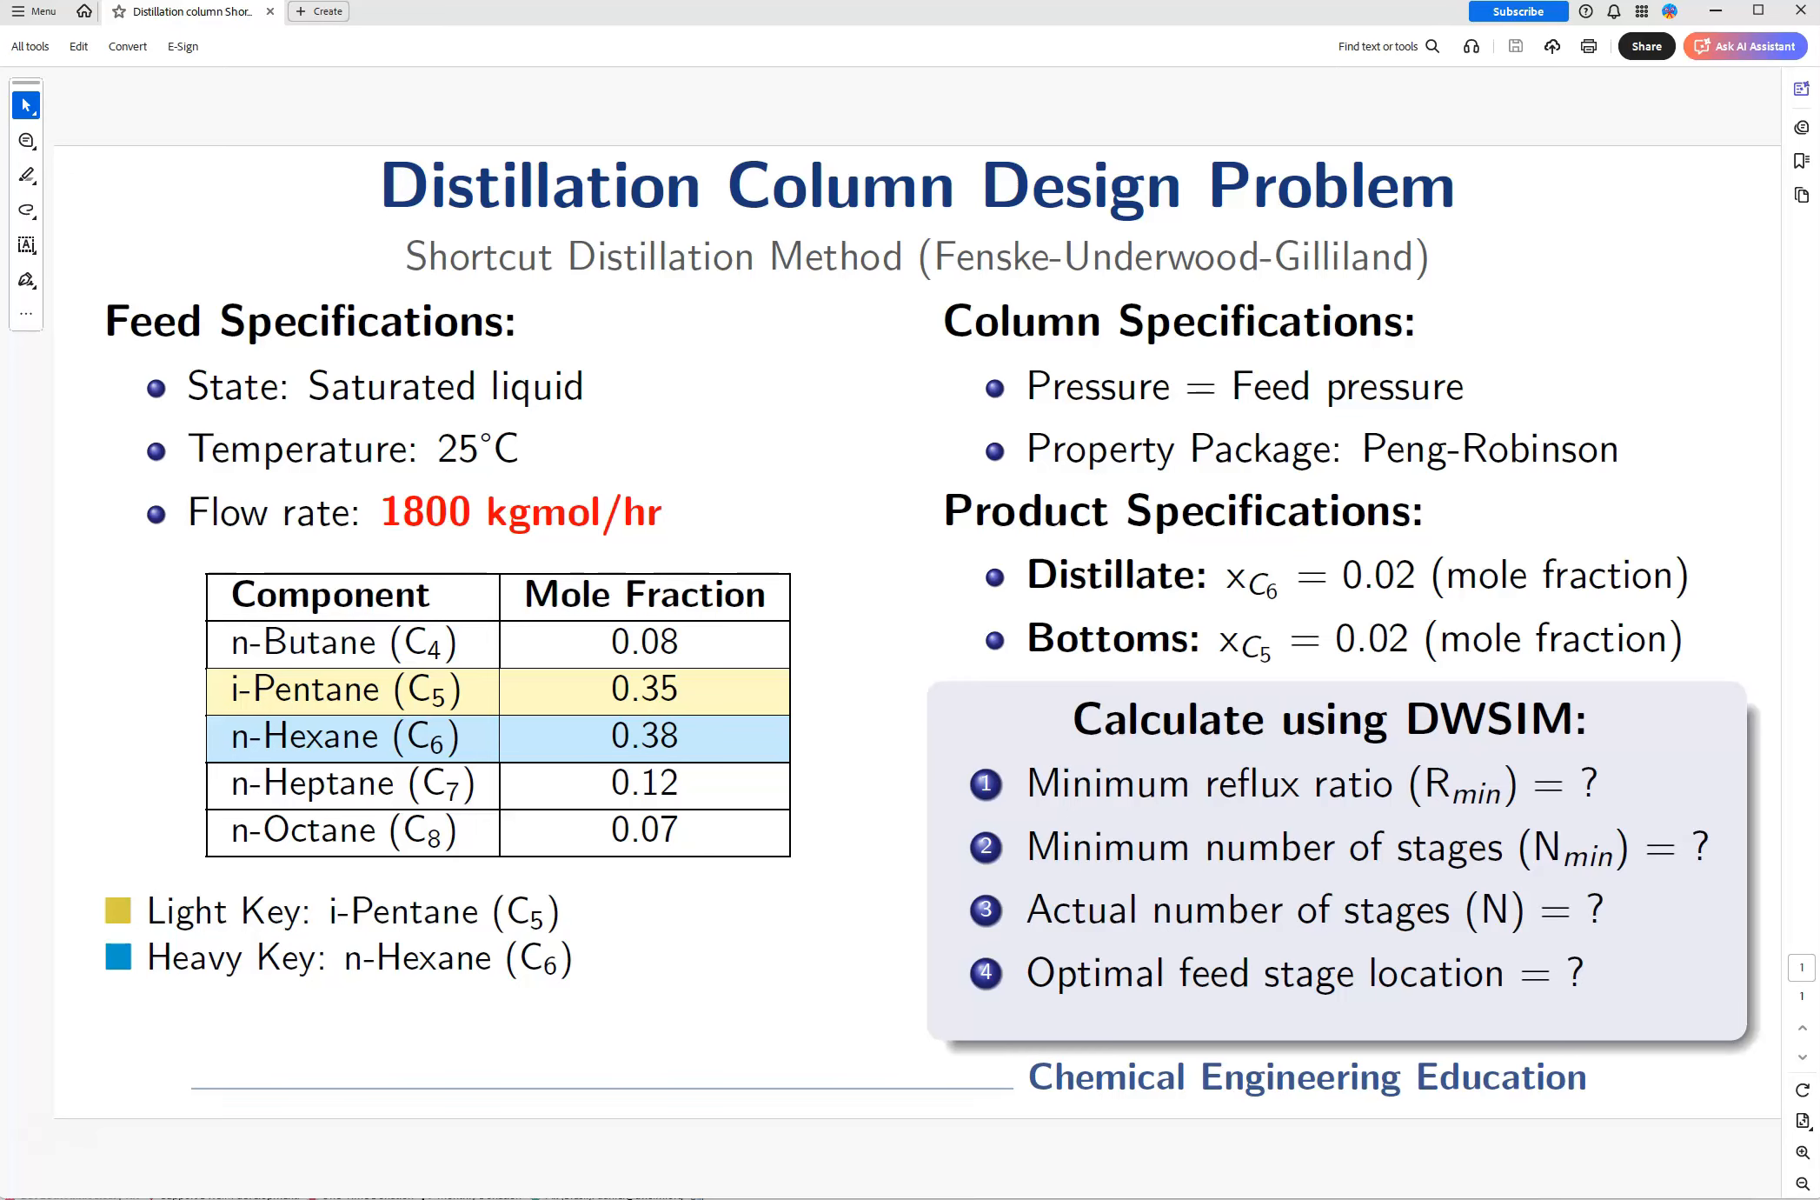
mouse_move(471, 1199)
key(alt+Tab)
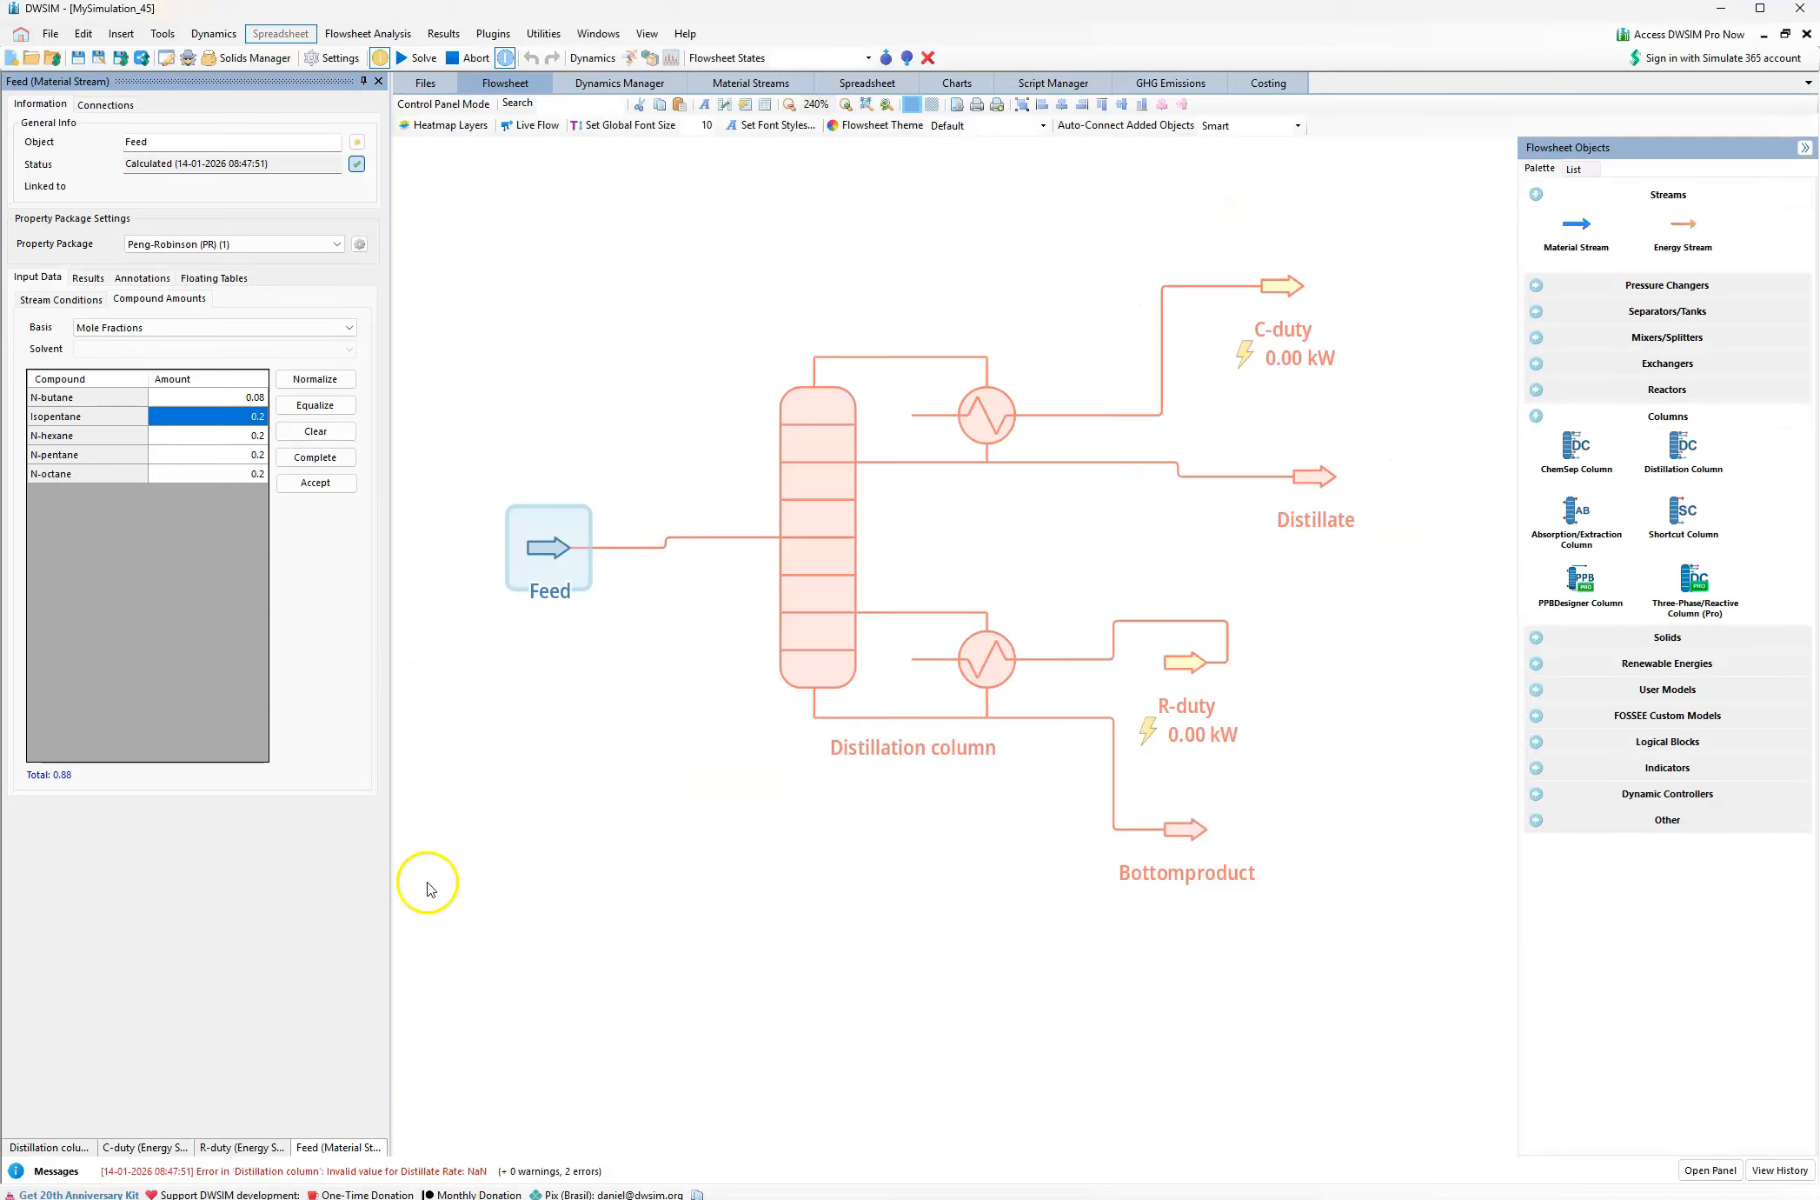
text(0.35)
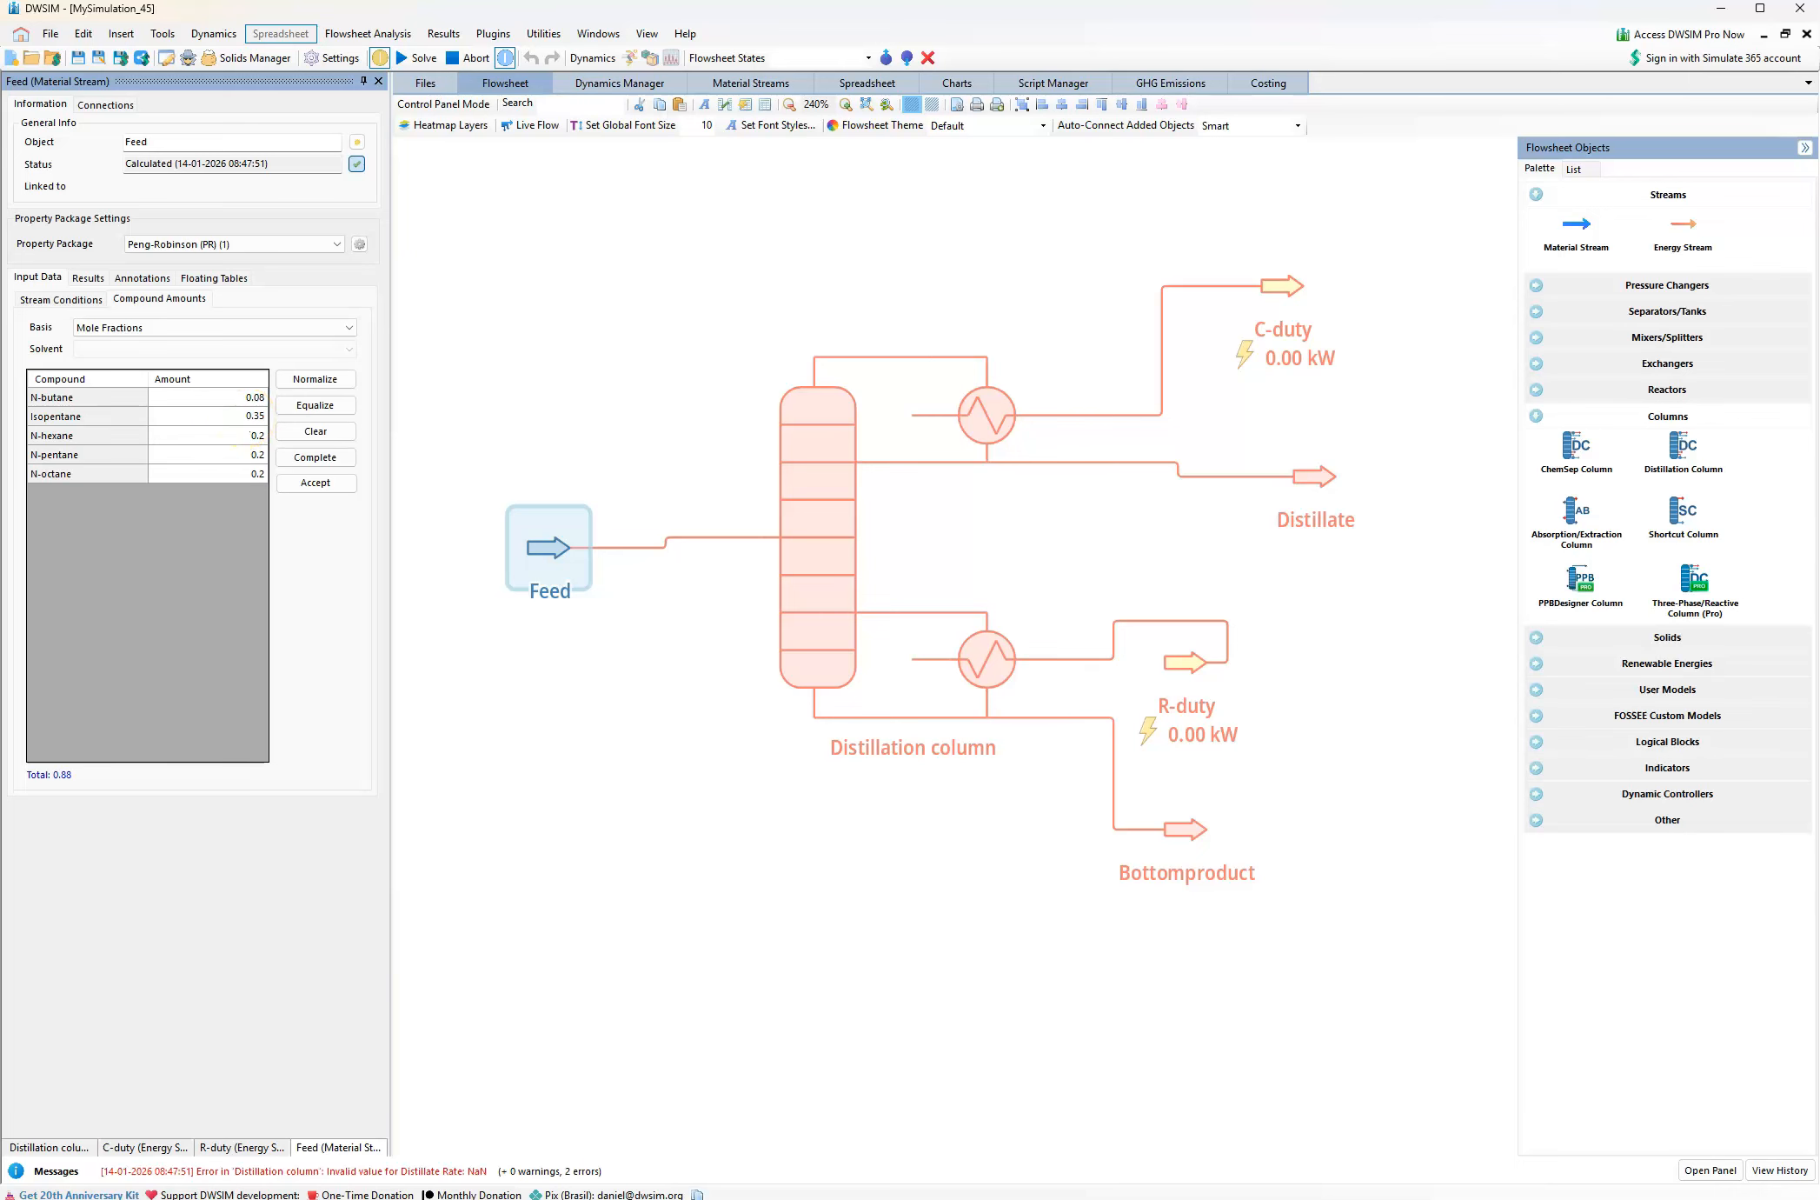
Look up the n-Hexane fraction in the problem PDF and set the Feed's N-hexane mole fraction to 0.38 in DWSIM
click(253, 433)
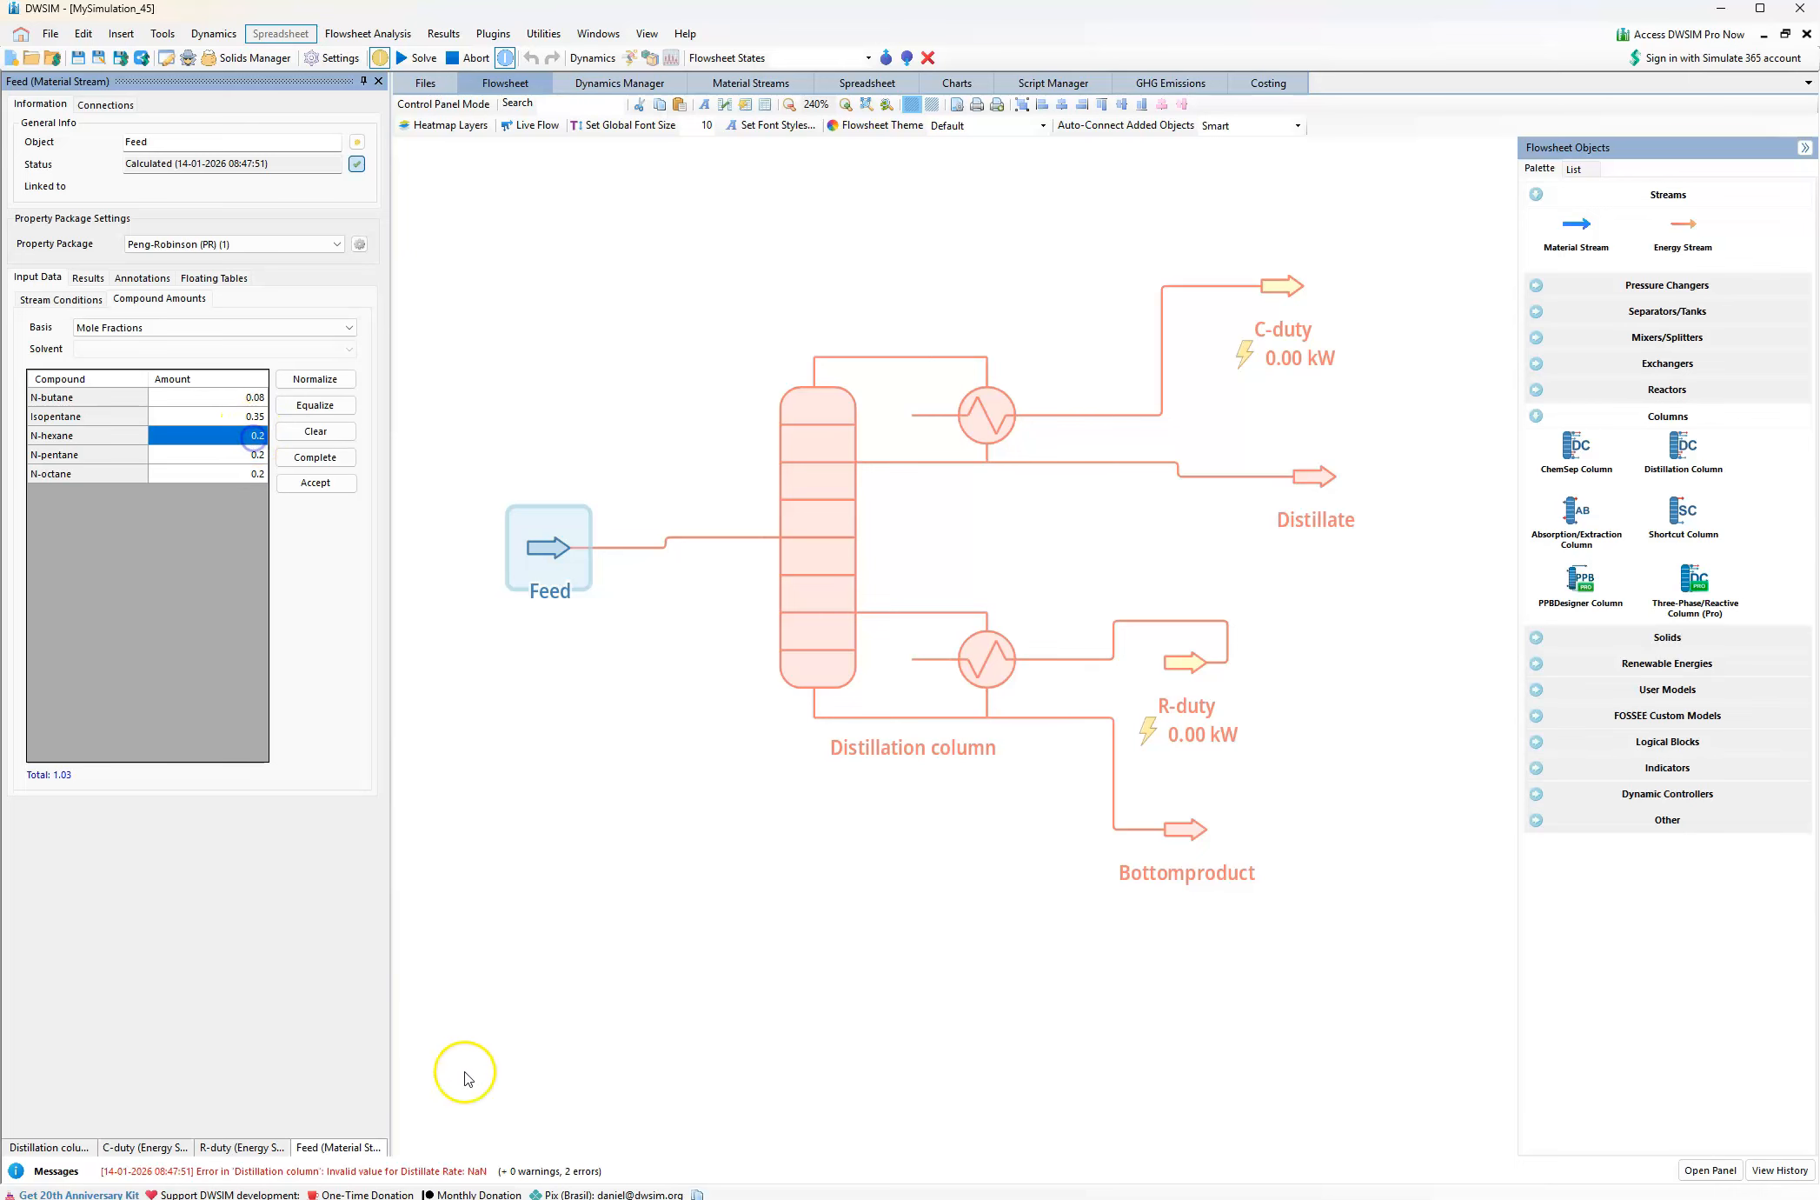
click(470, 1199)
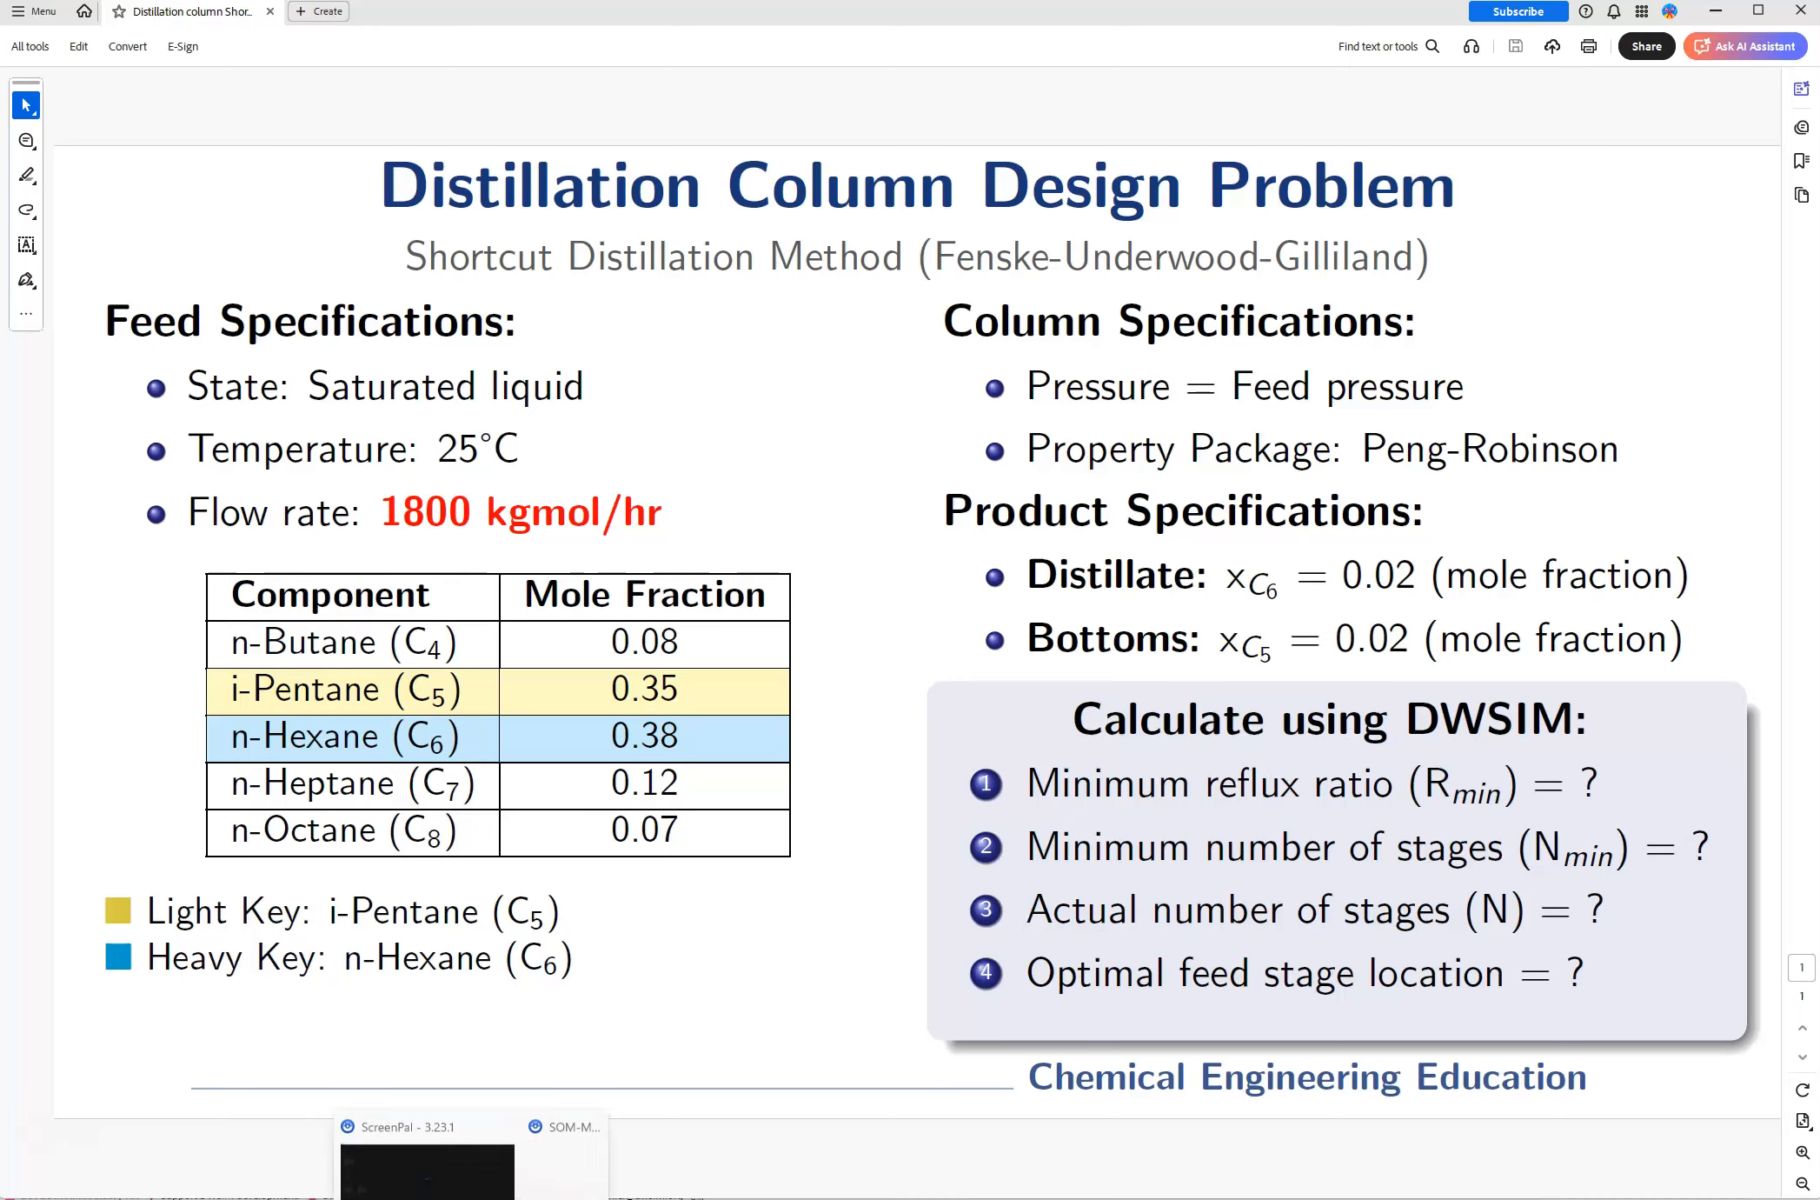
click(435, 1199)
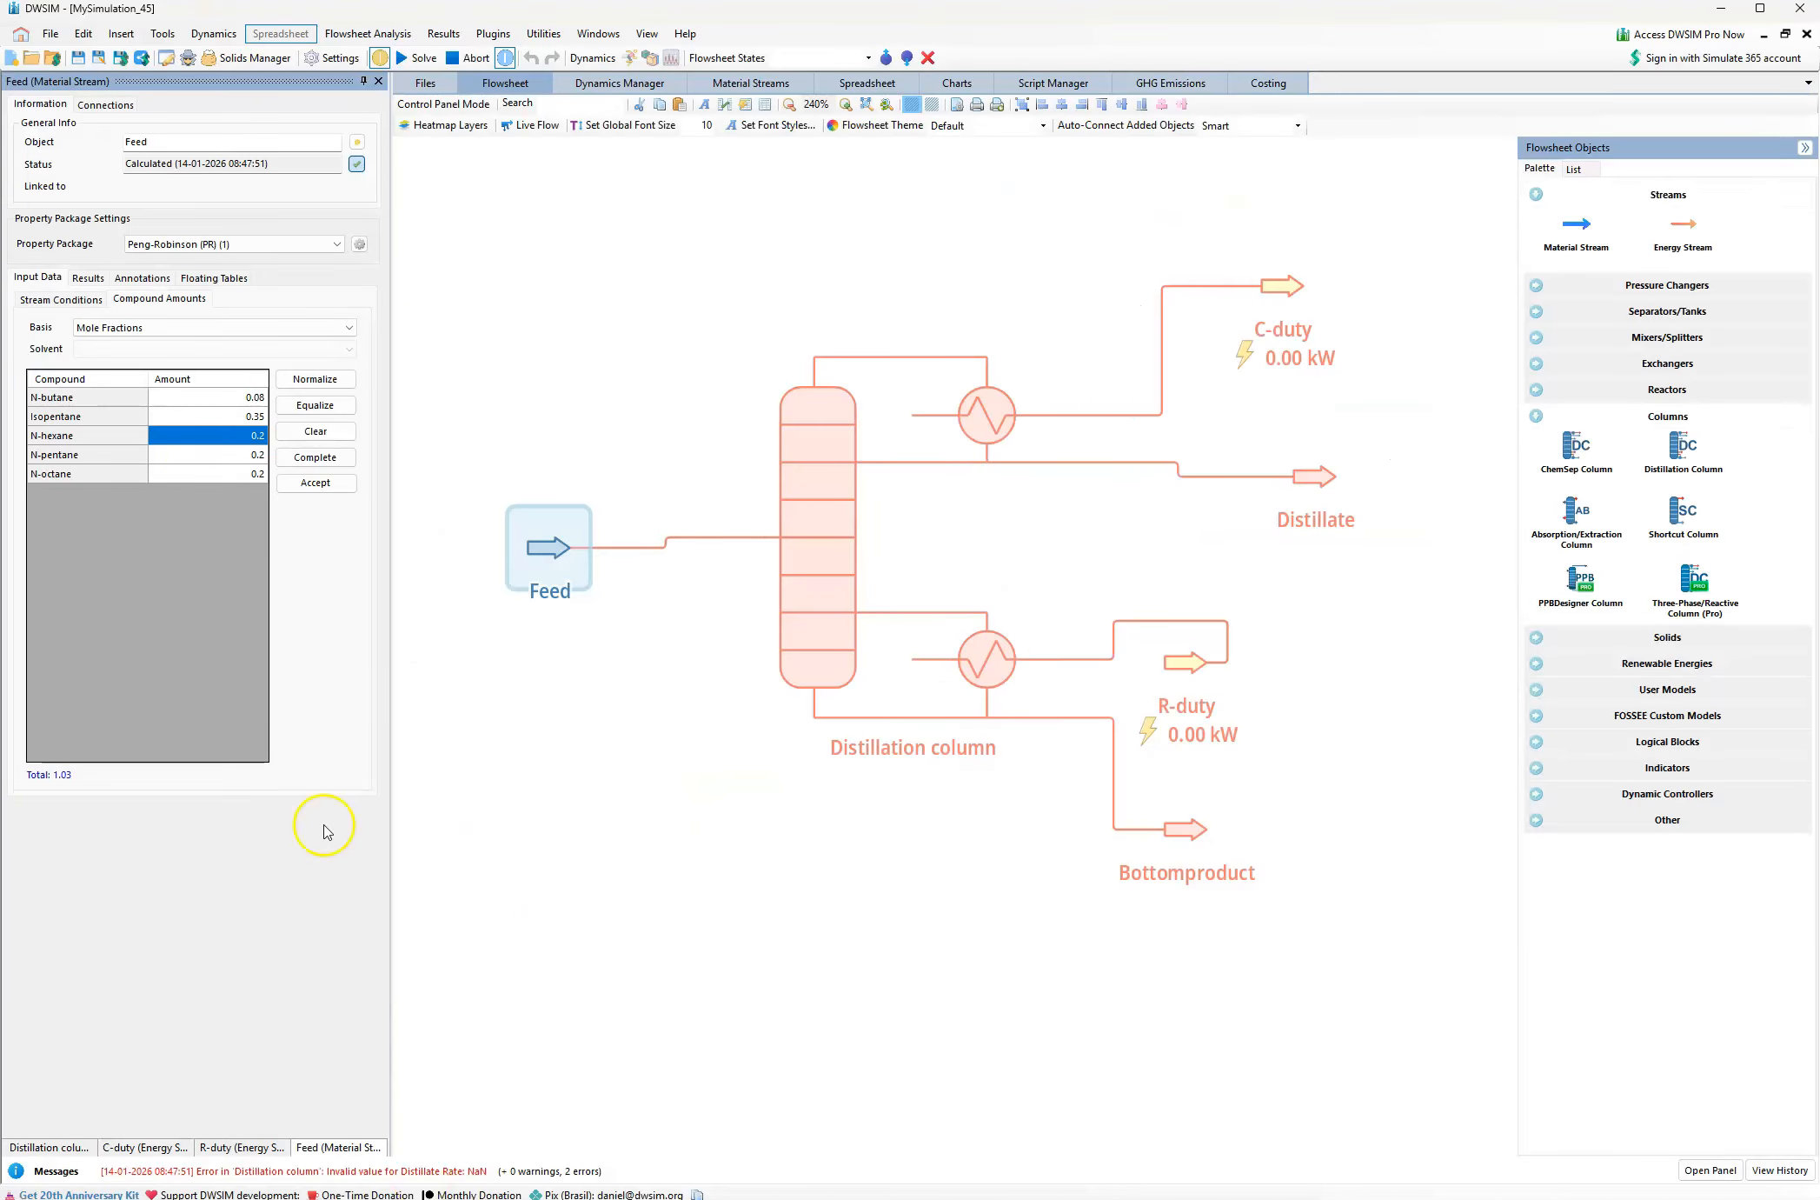
click(237, 432)
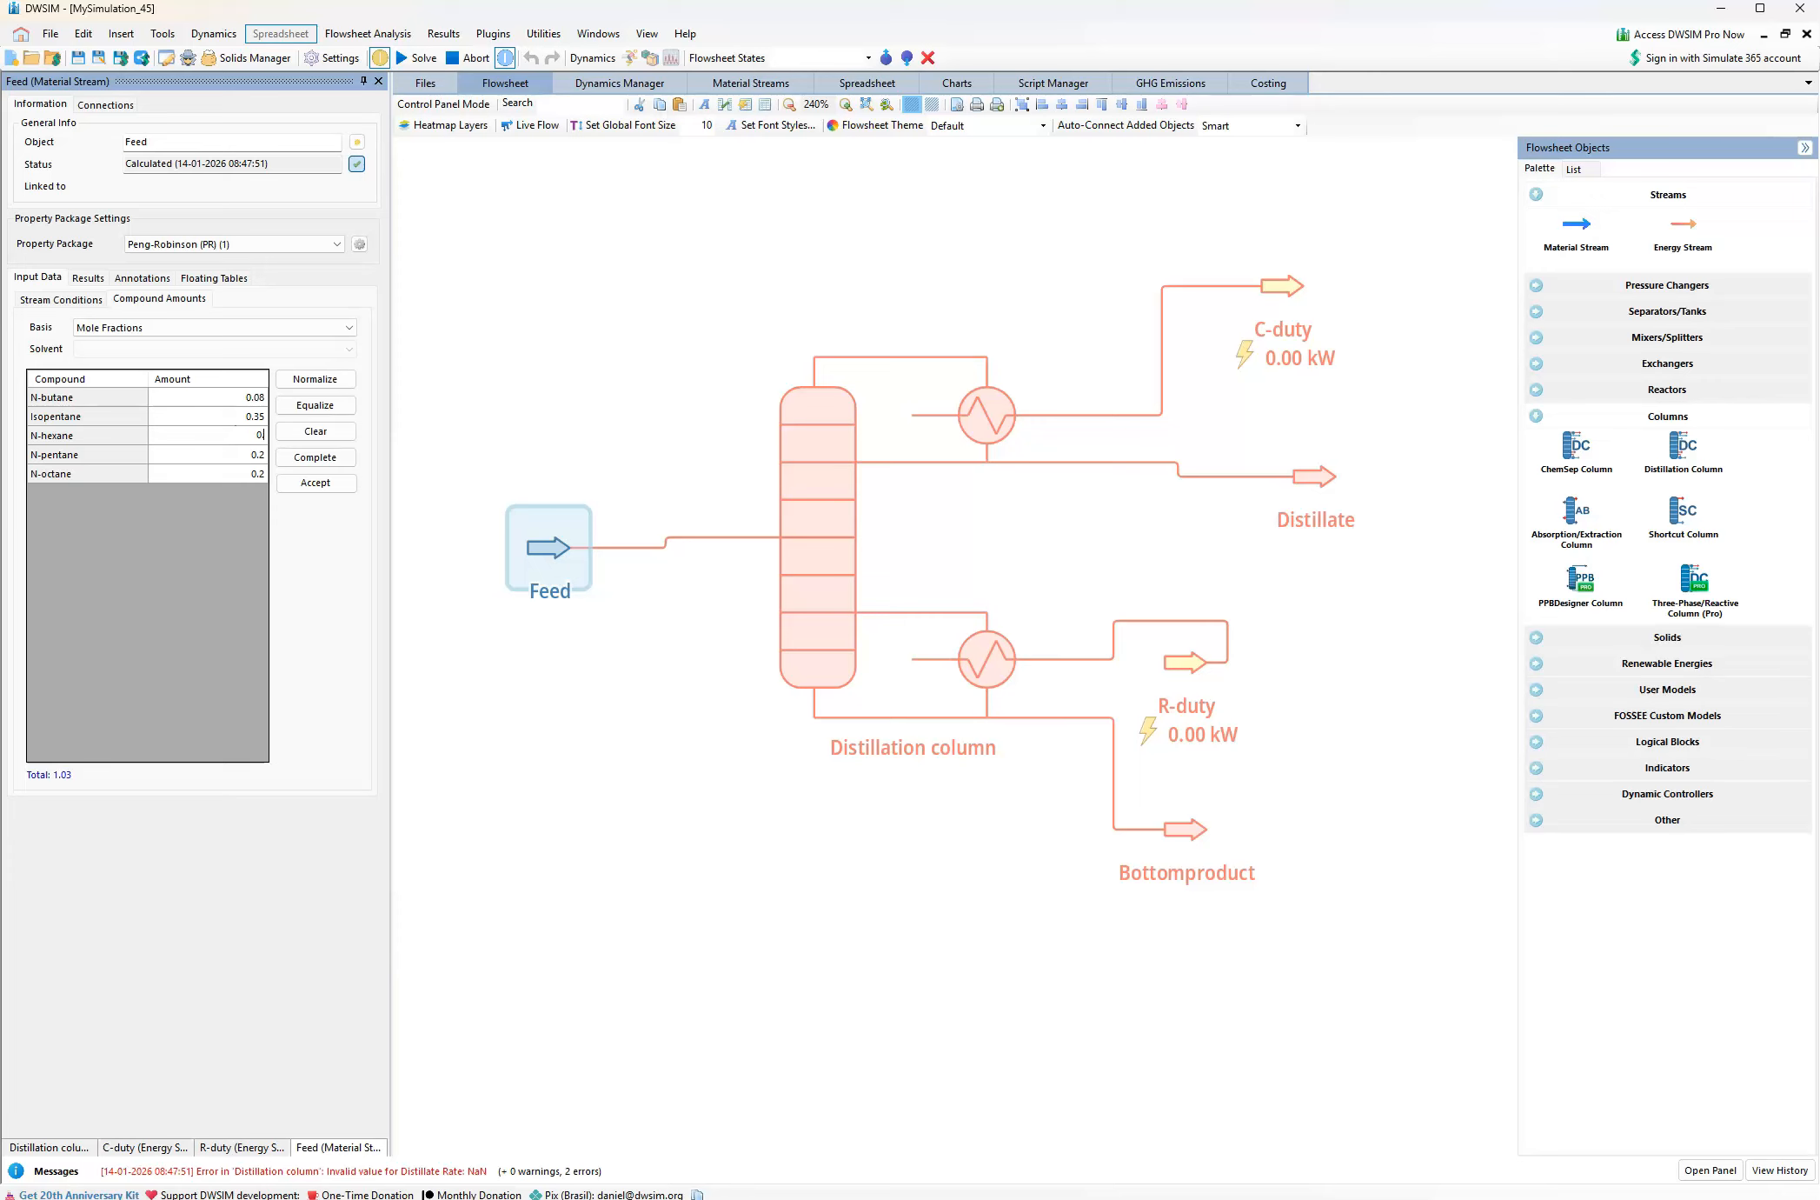
Check the fourth component in the problem PDF and set the Feed's N-pentane mole fraction to 0.12 in DWSIM
click(225, 456)
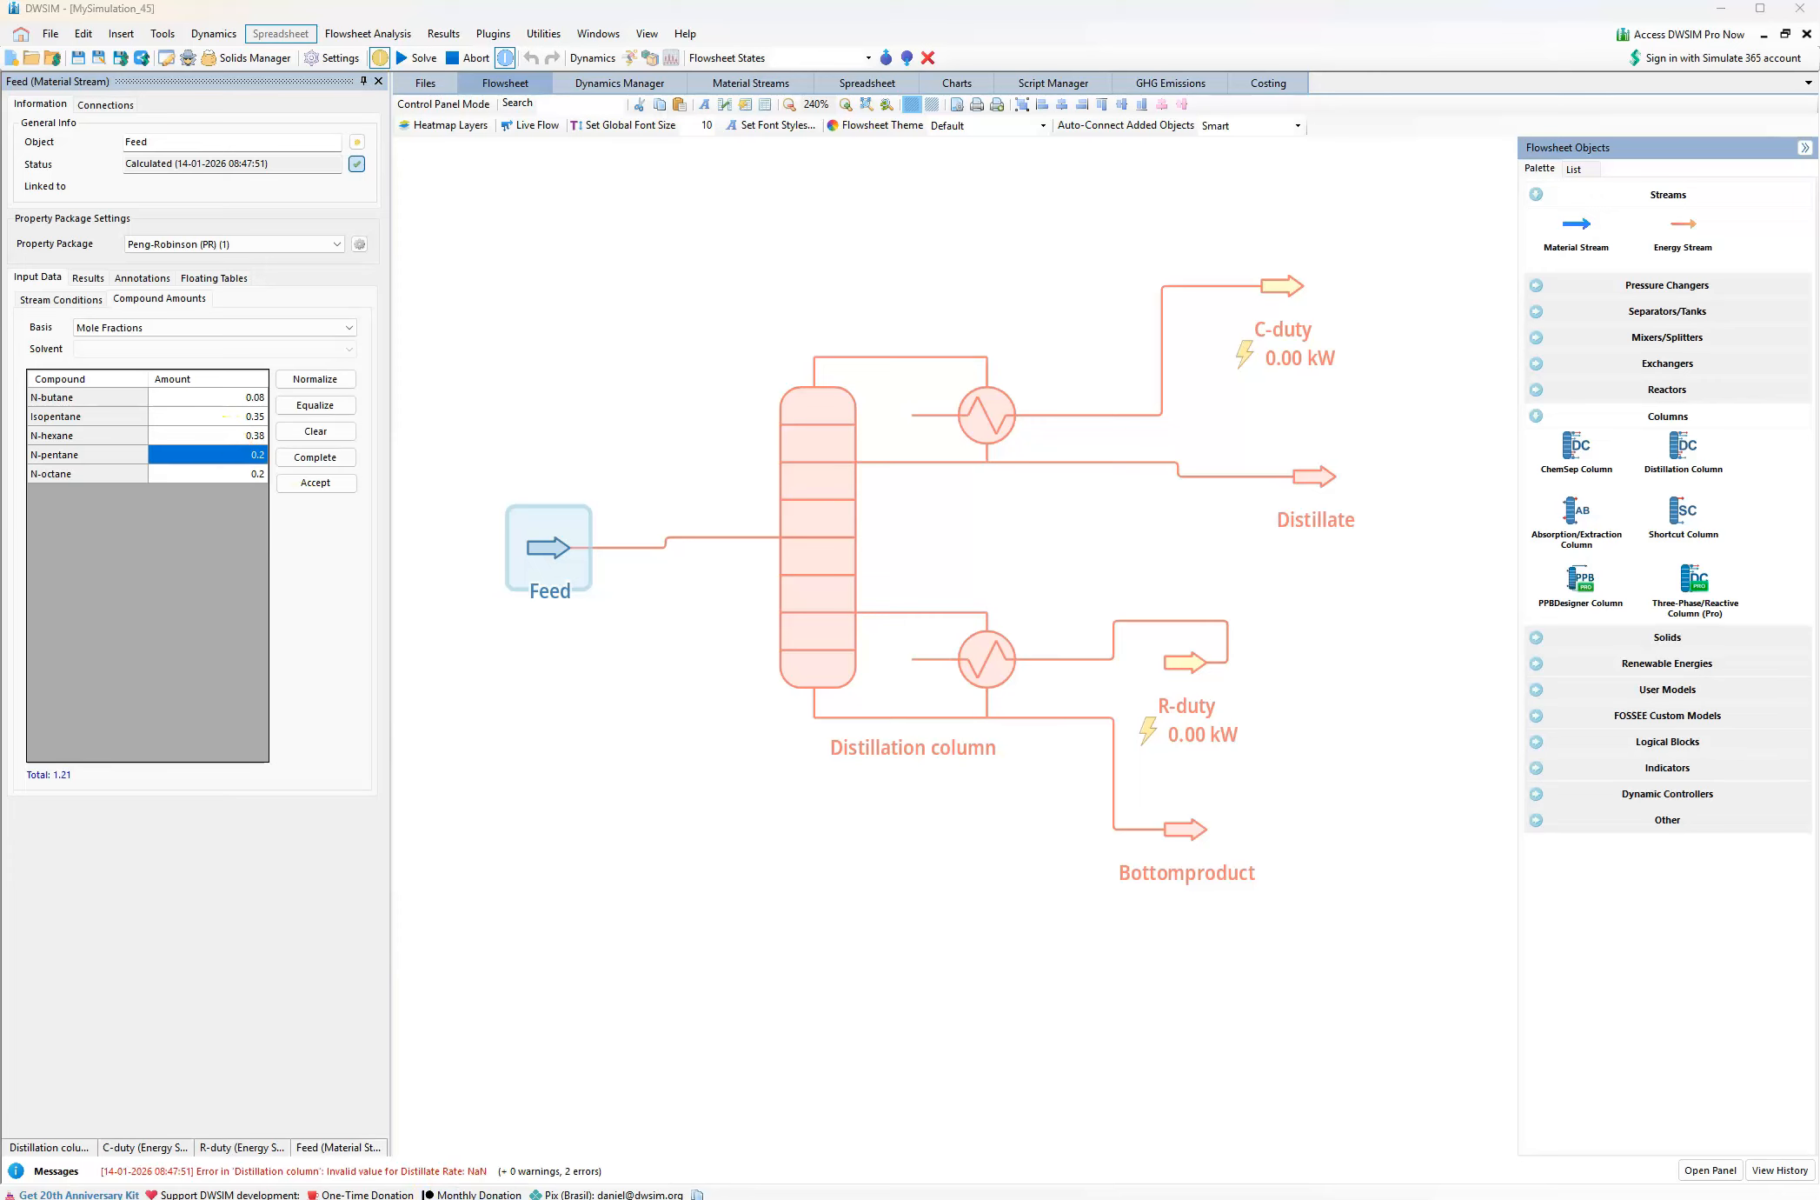
click(557, 1193)
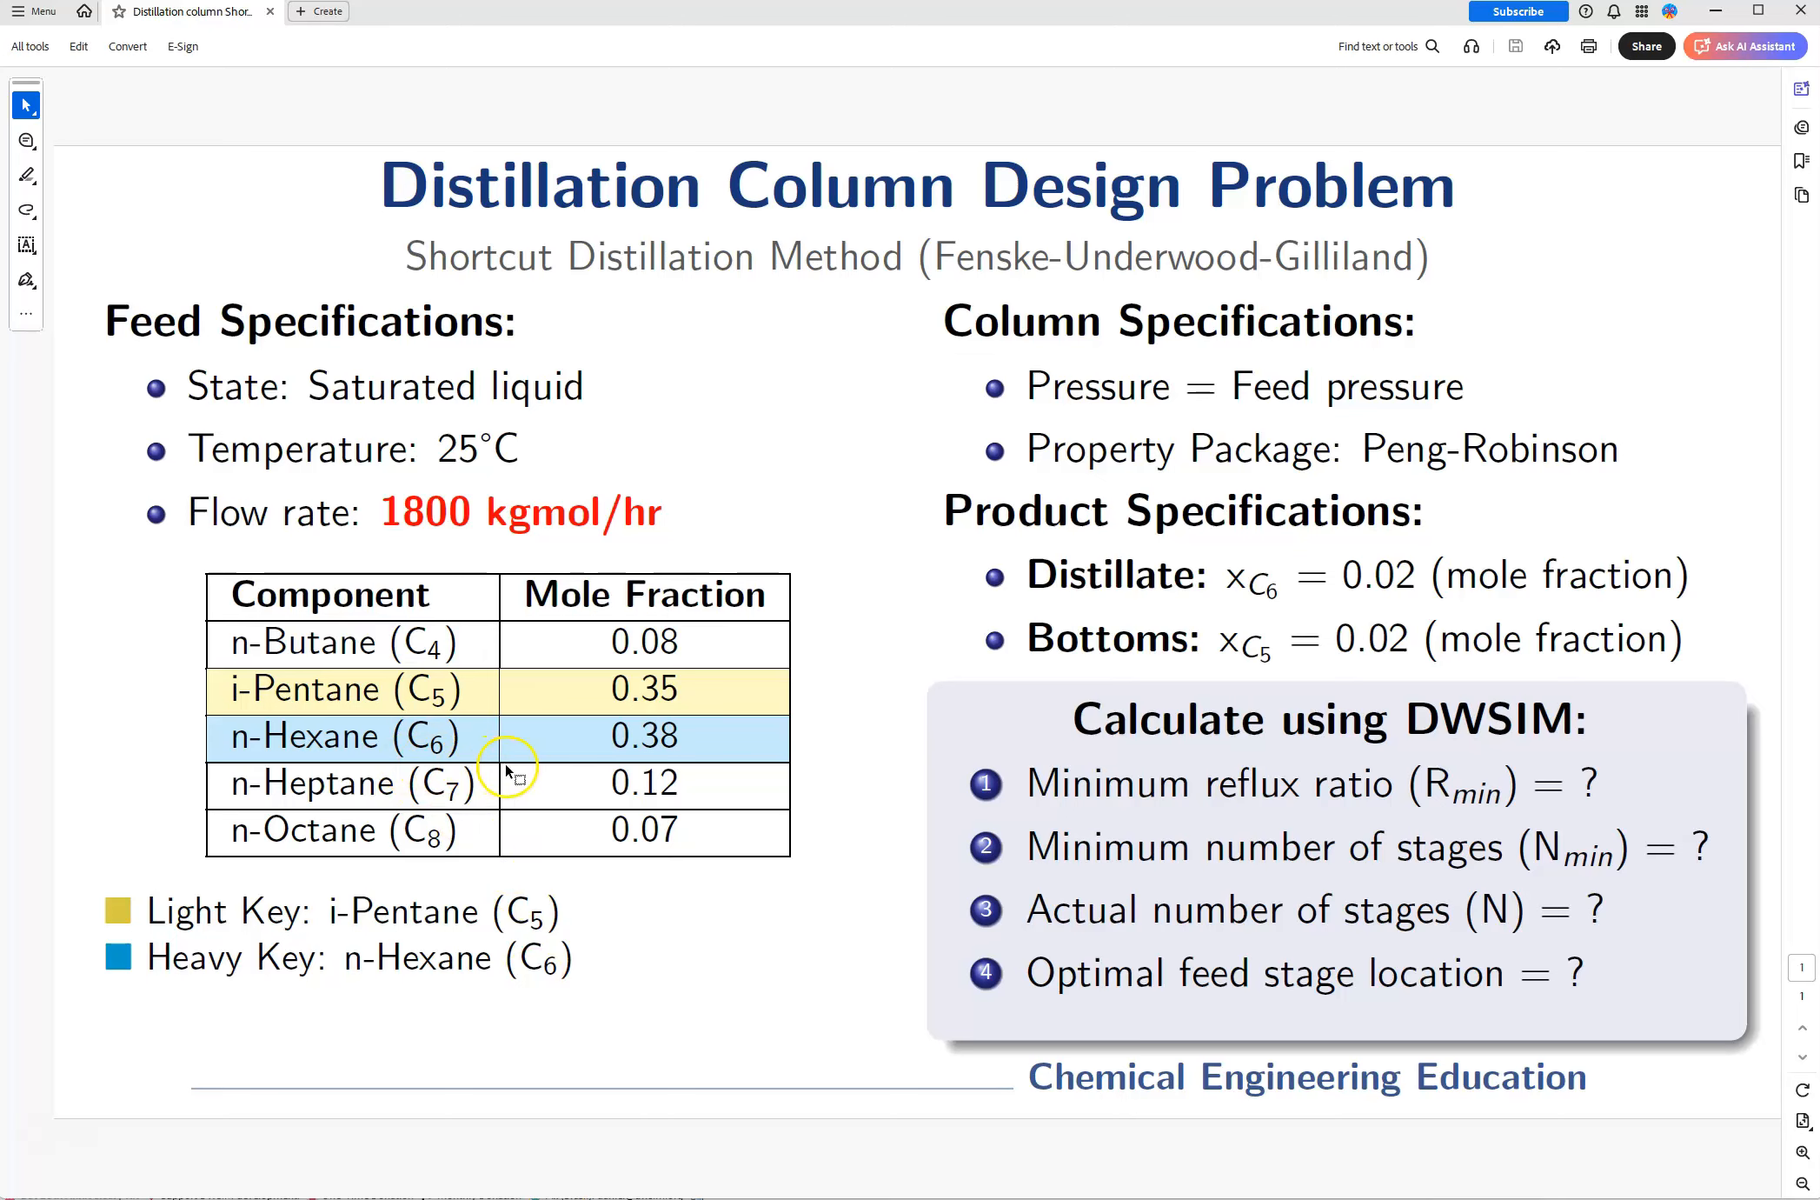
mouse_move(433, 1195)
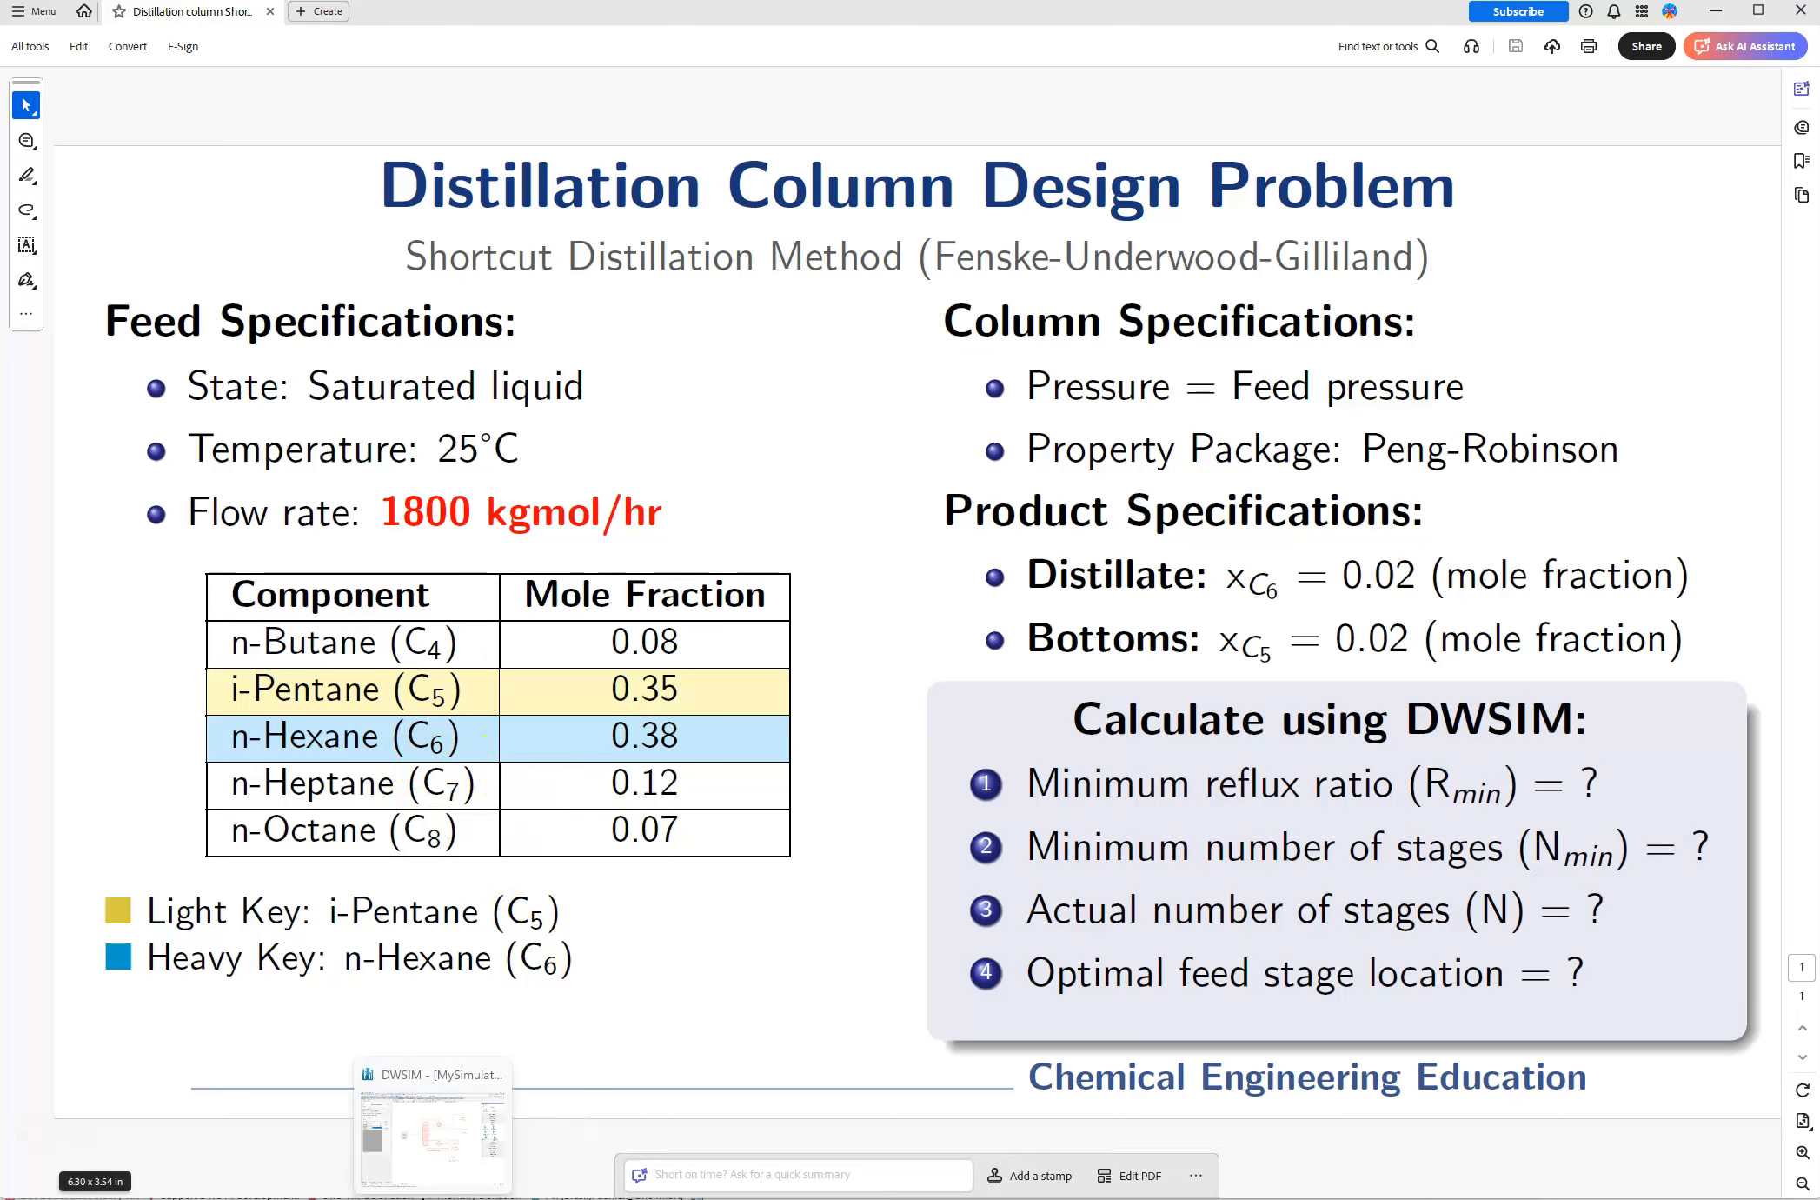
click(432, 1139)
click(228, 454)
click(232, 456)
text(0.12)
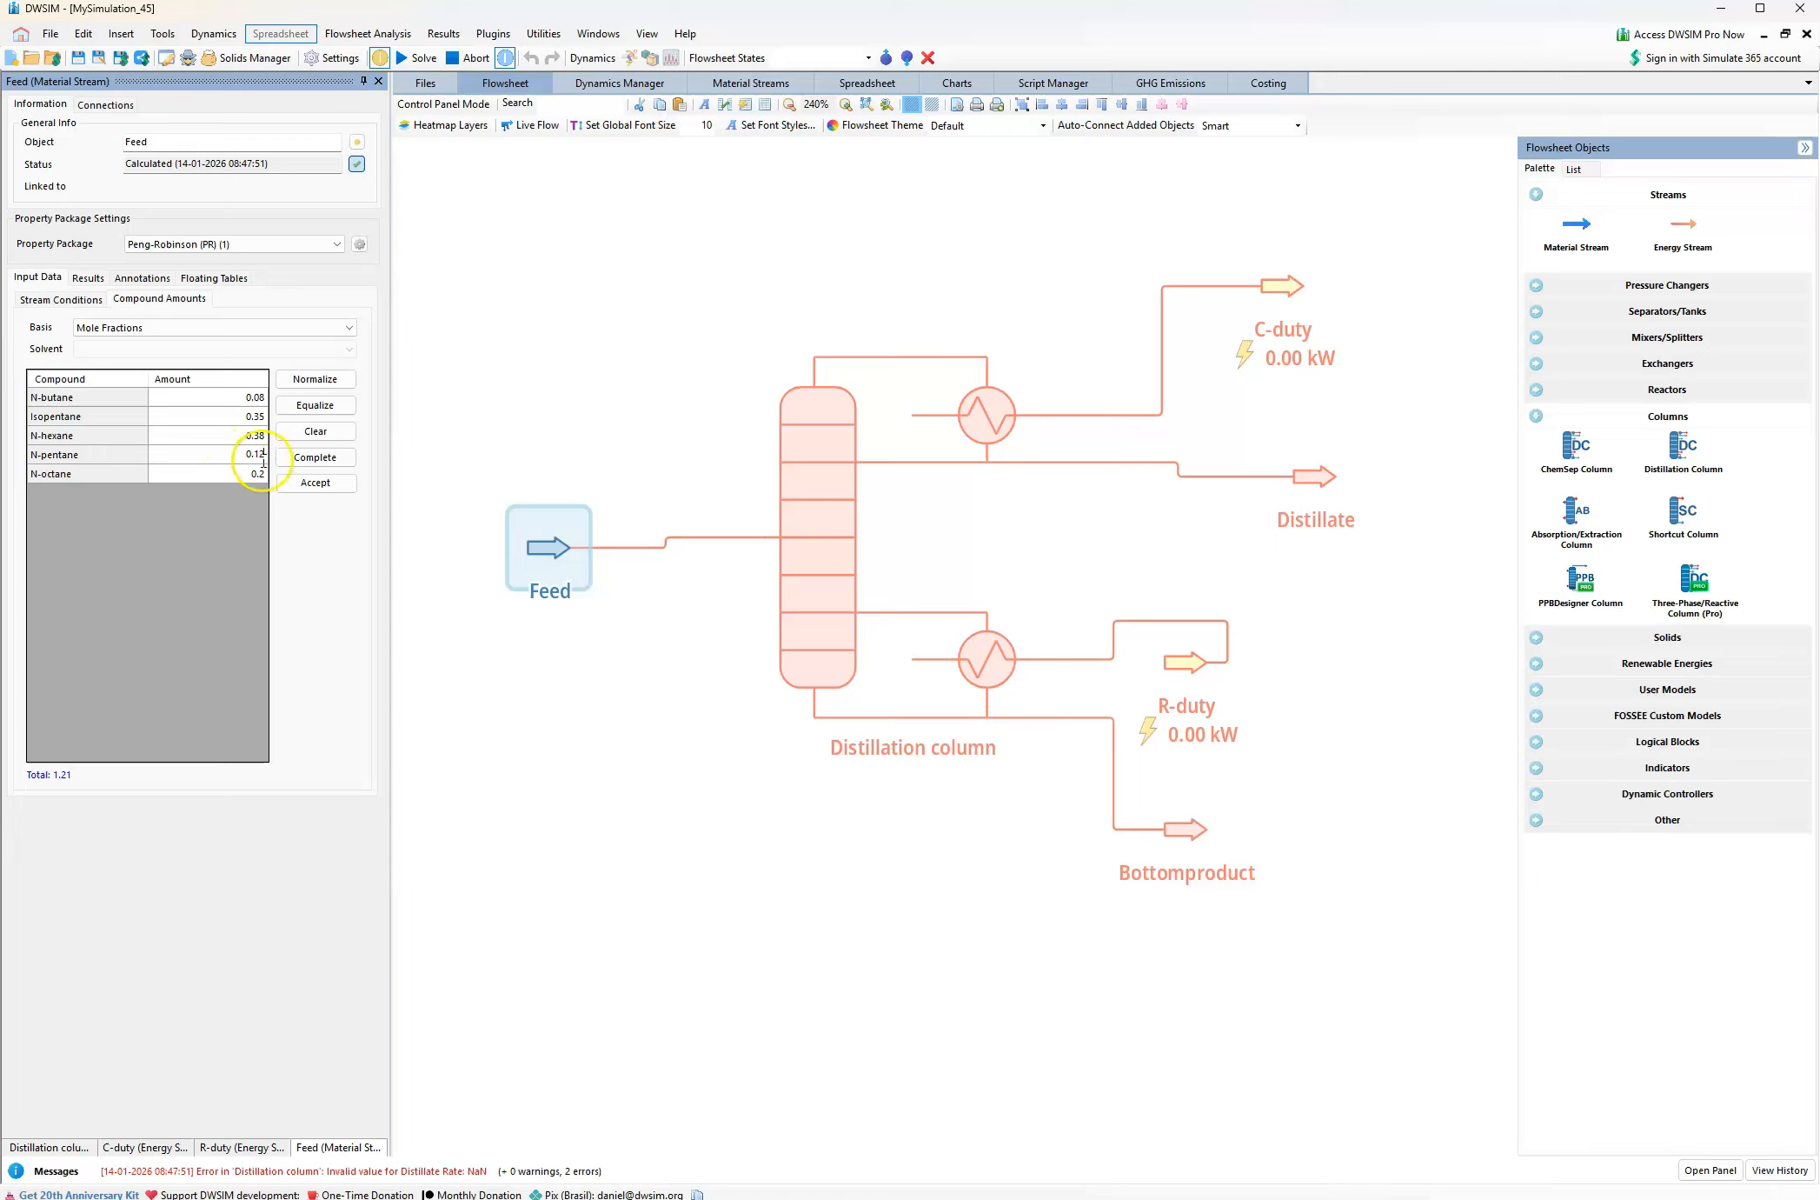
key(Return)
Check the n-Octane fraction in the problem PDF, set the Feed's N-octane to 0.07 in DWSIM, and accept the composition
click(560, 1196)
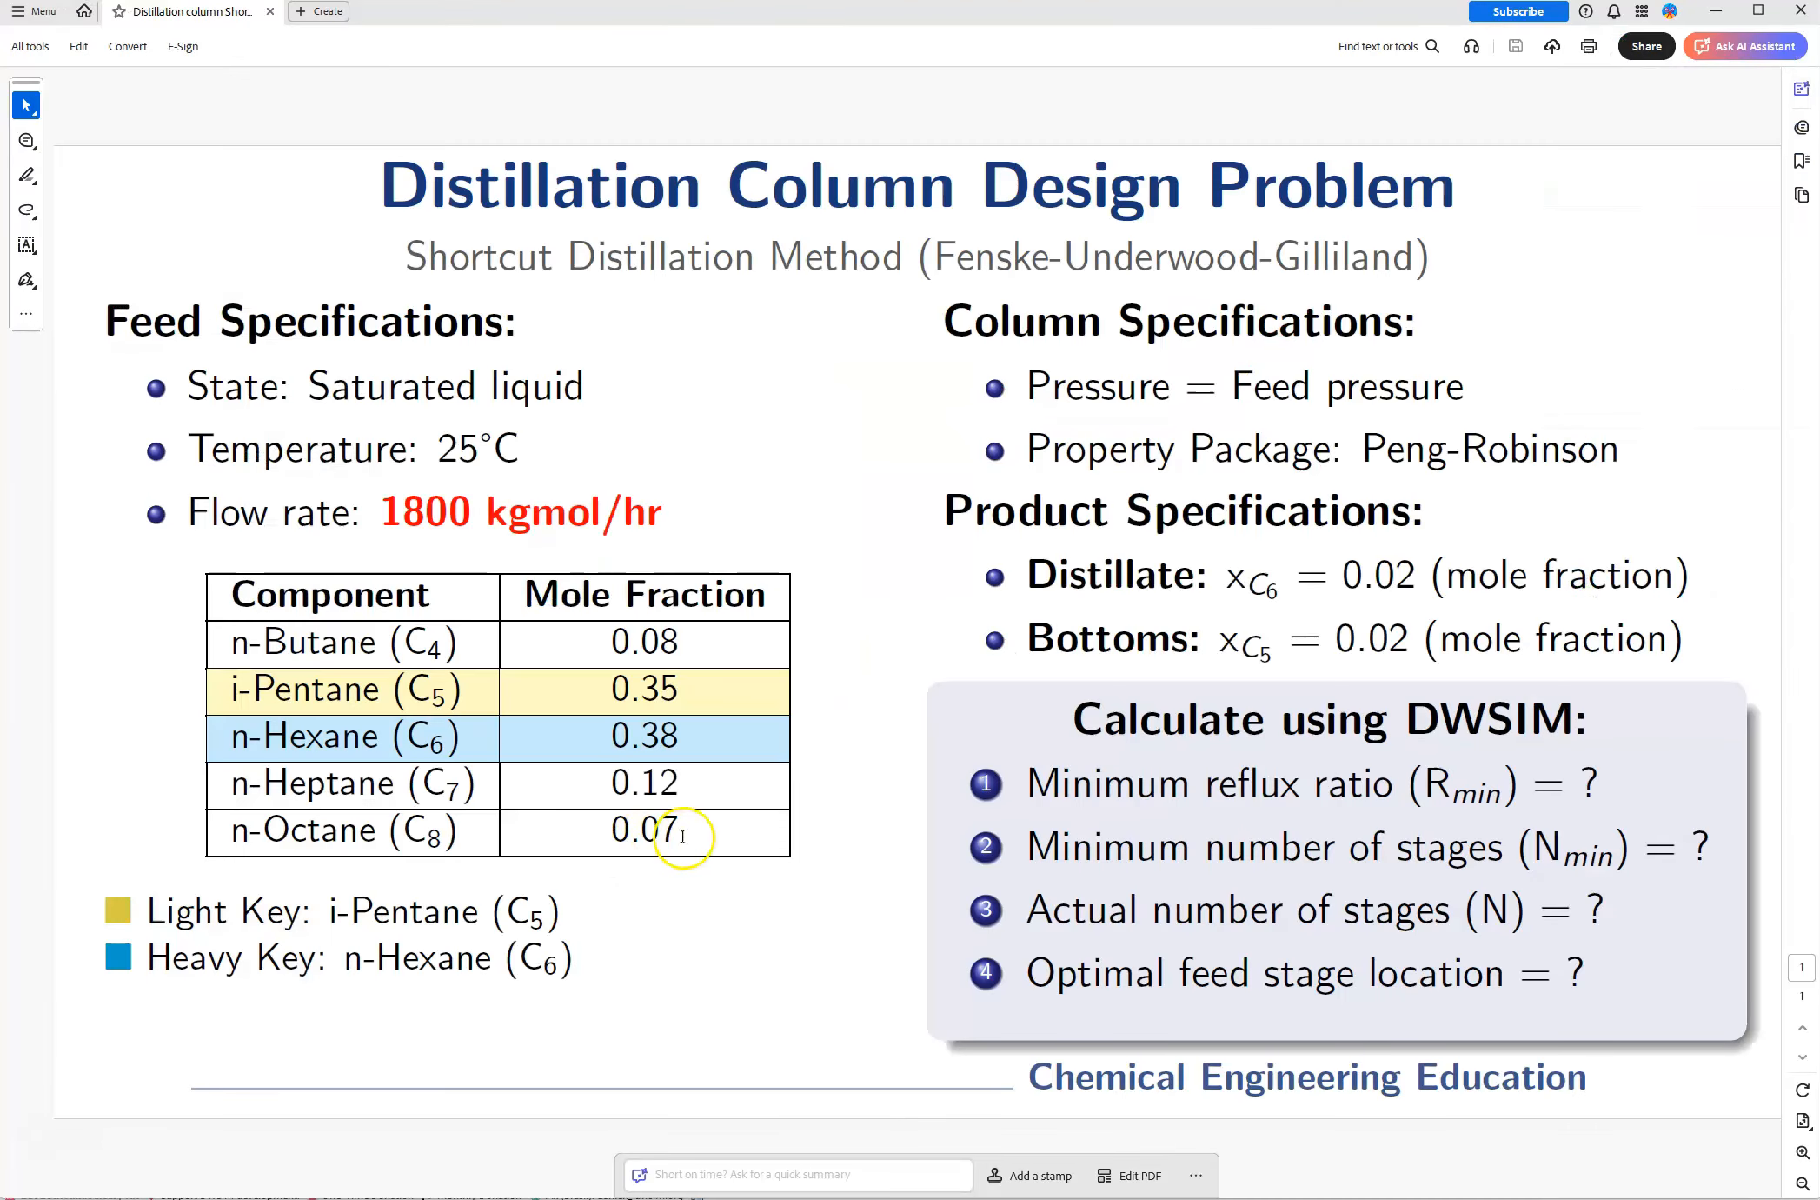
key(alt+Tab)
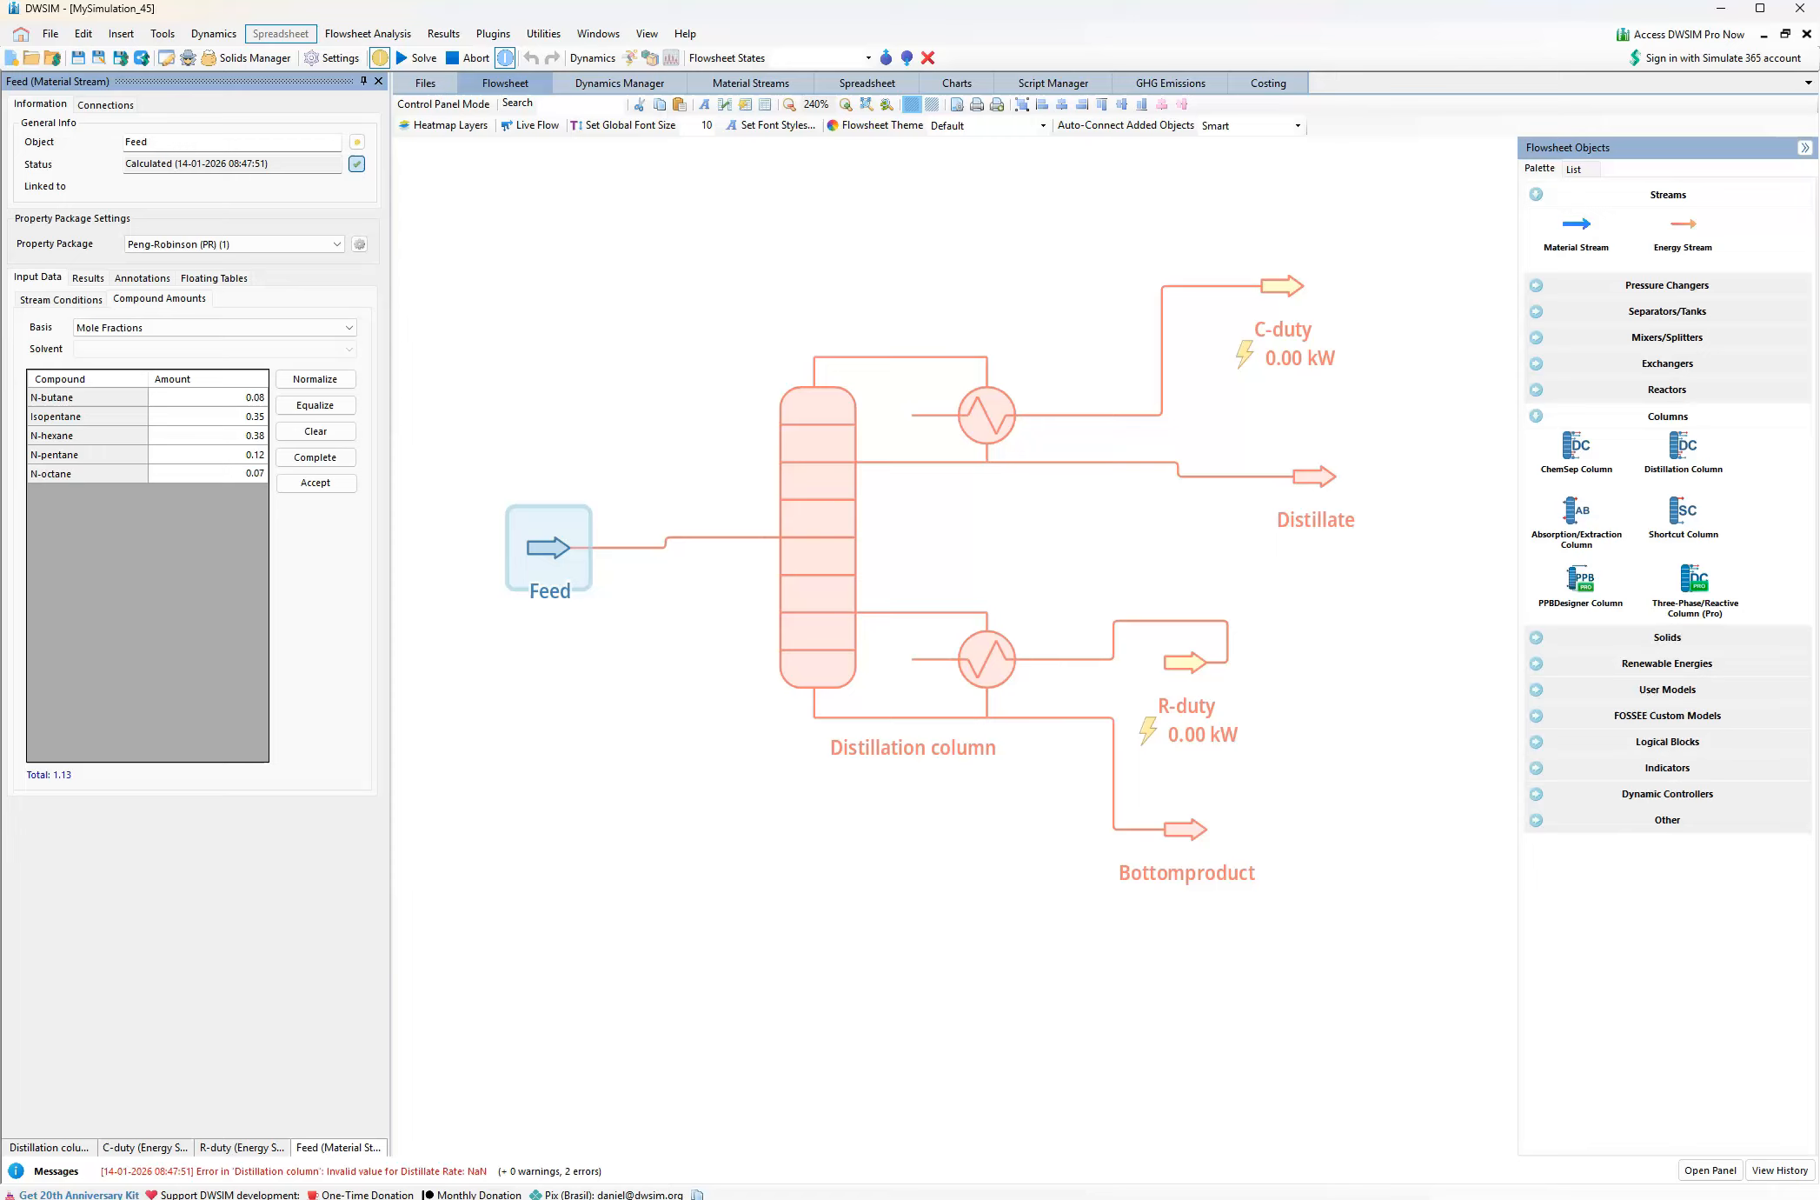
click(257, 457)
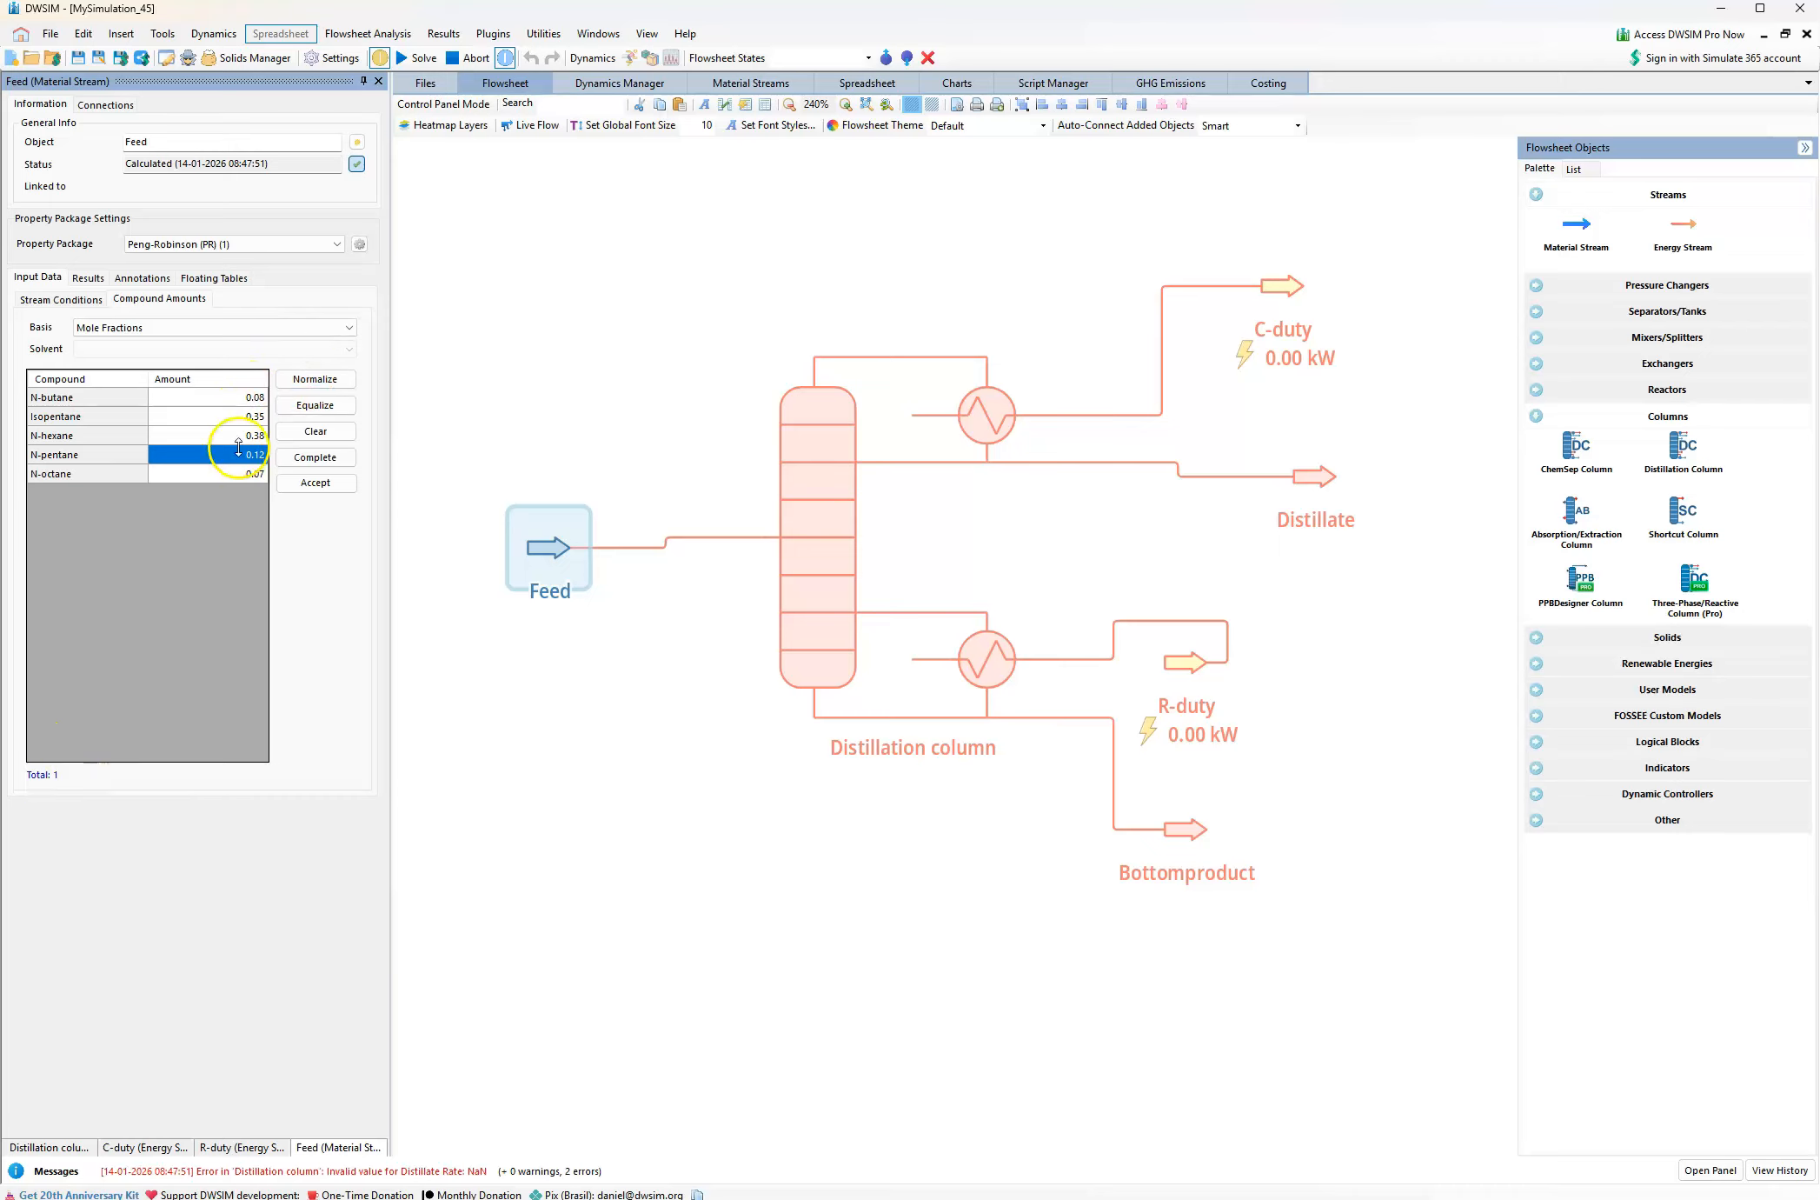
click(318, 484)
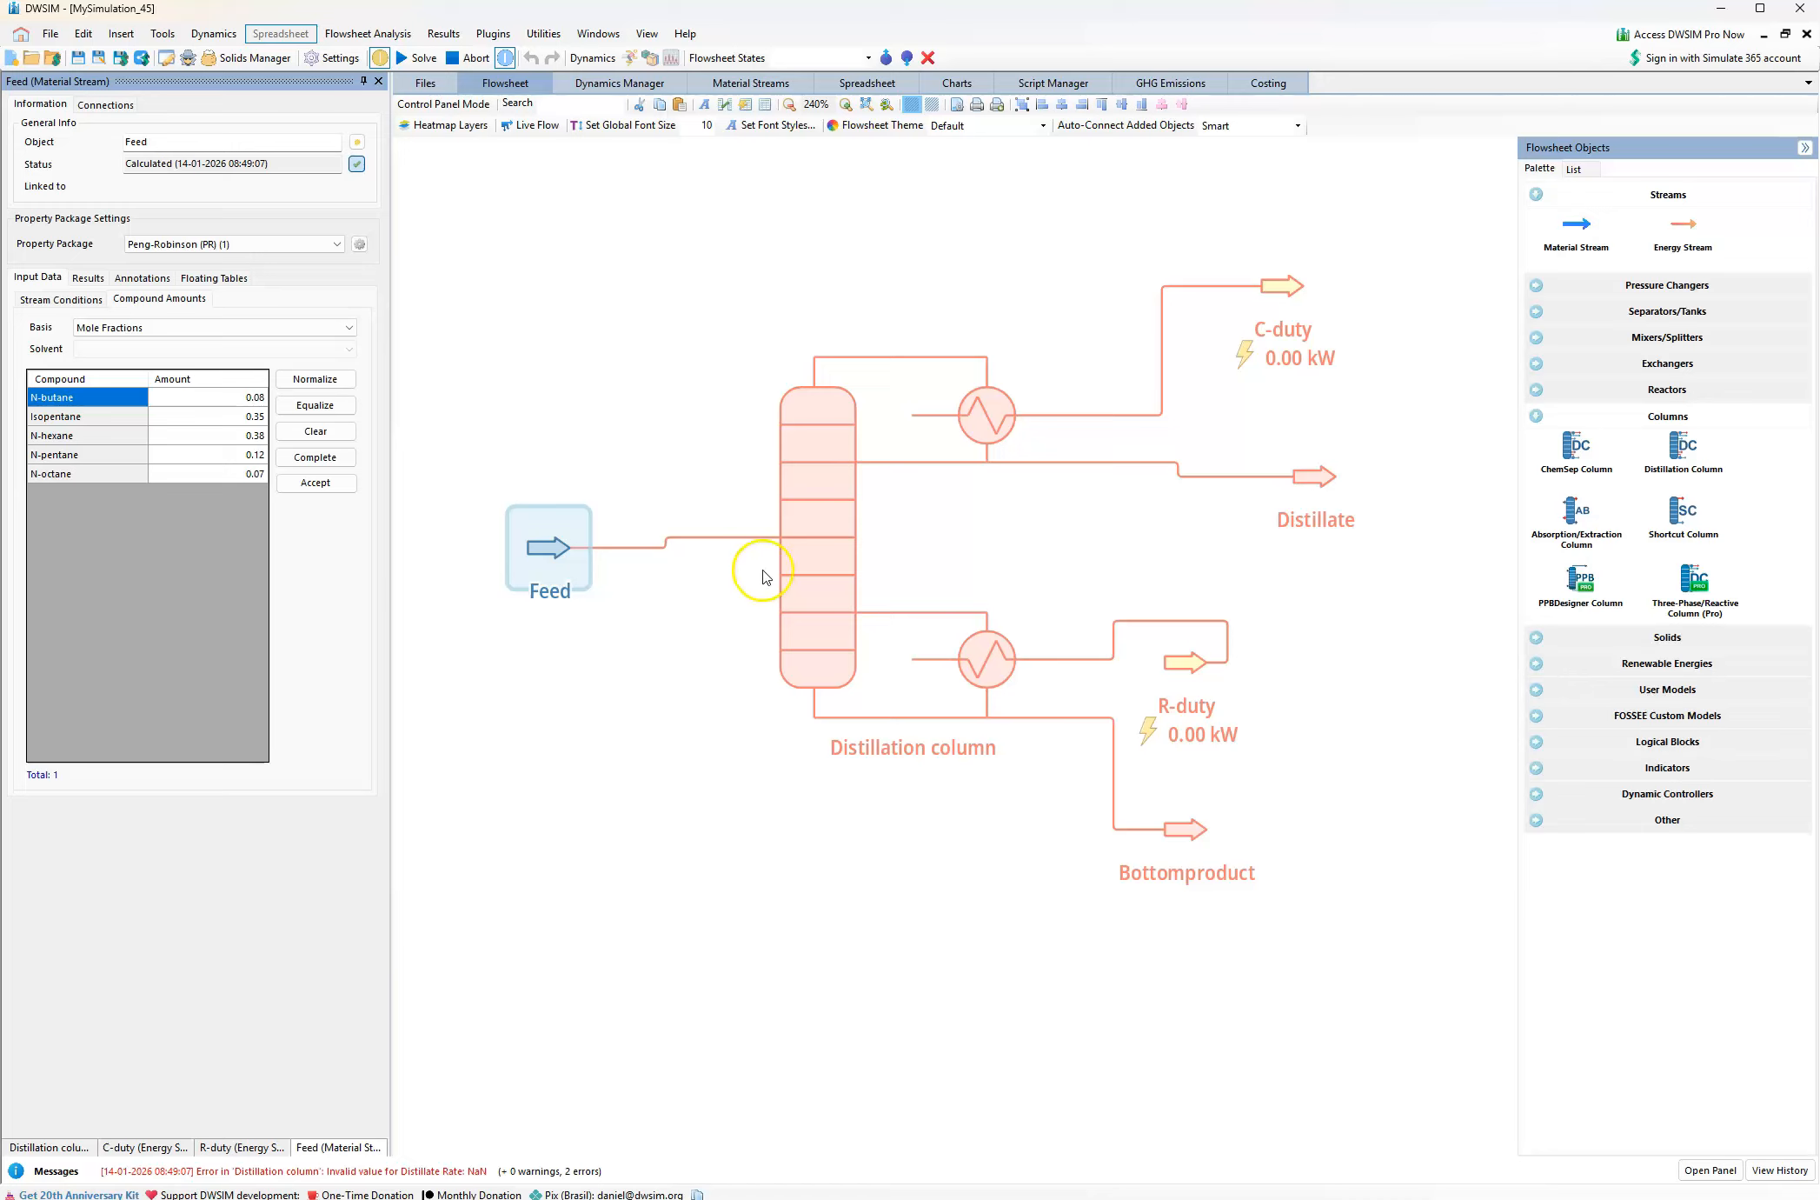
Examine the Feed stream's calculated conditions and phase compositions on the flowsheet
mouse_move(557, 560)
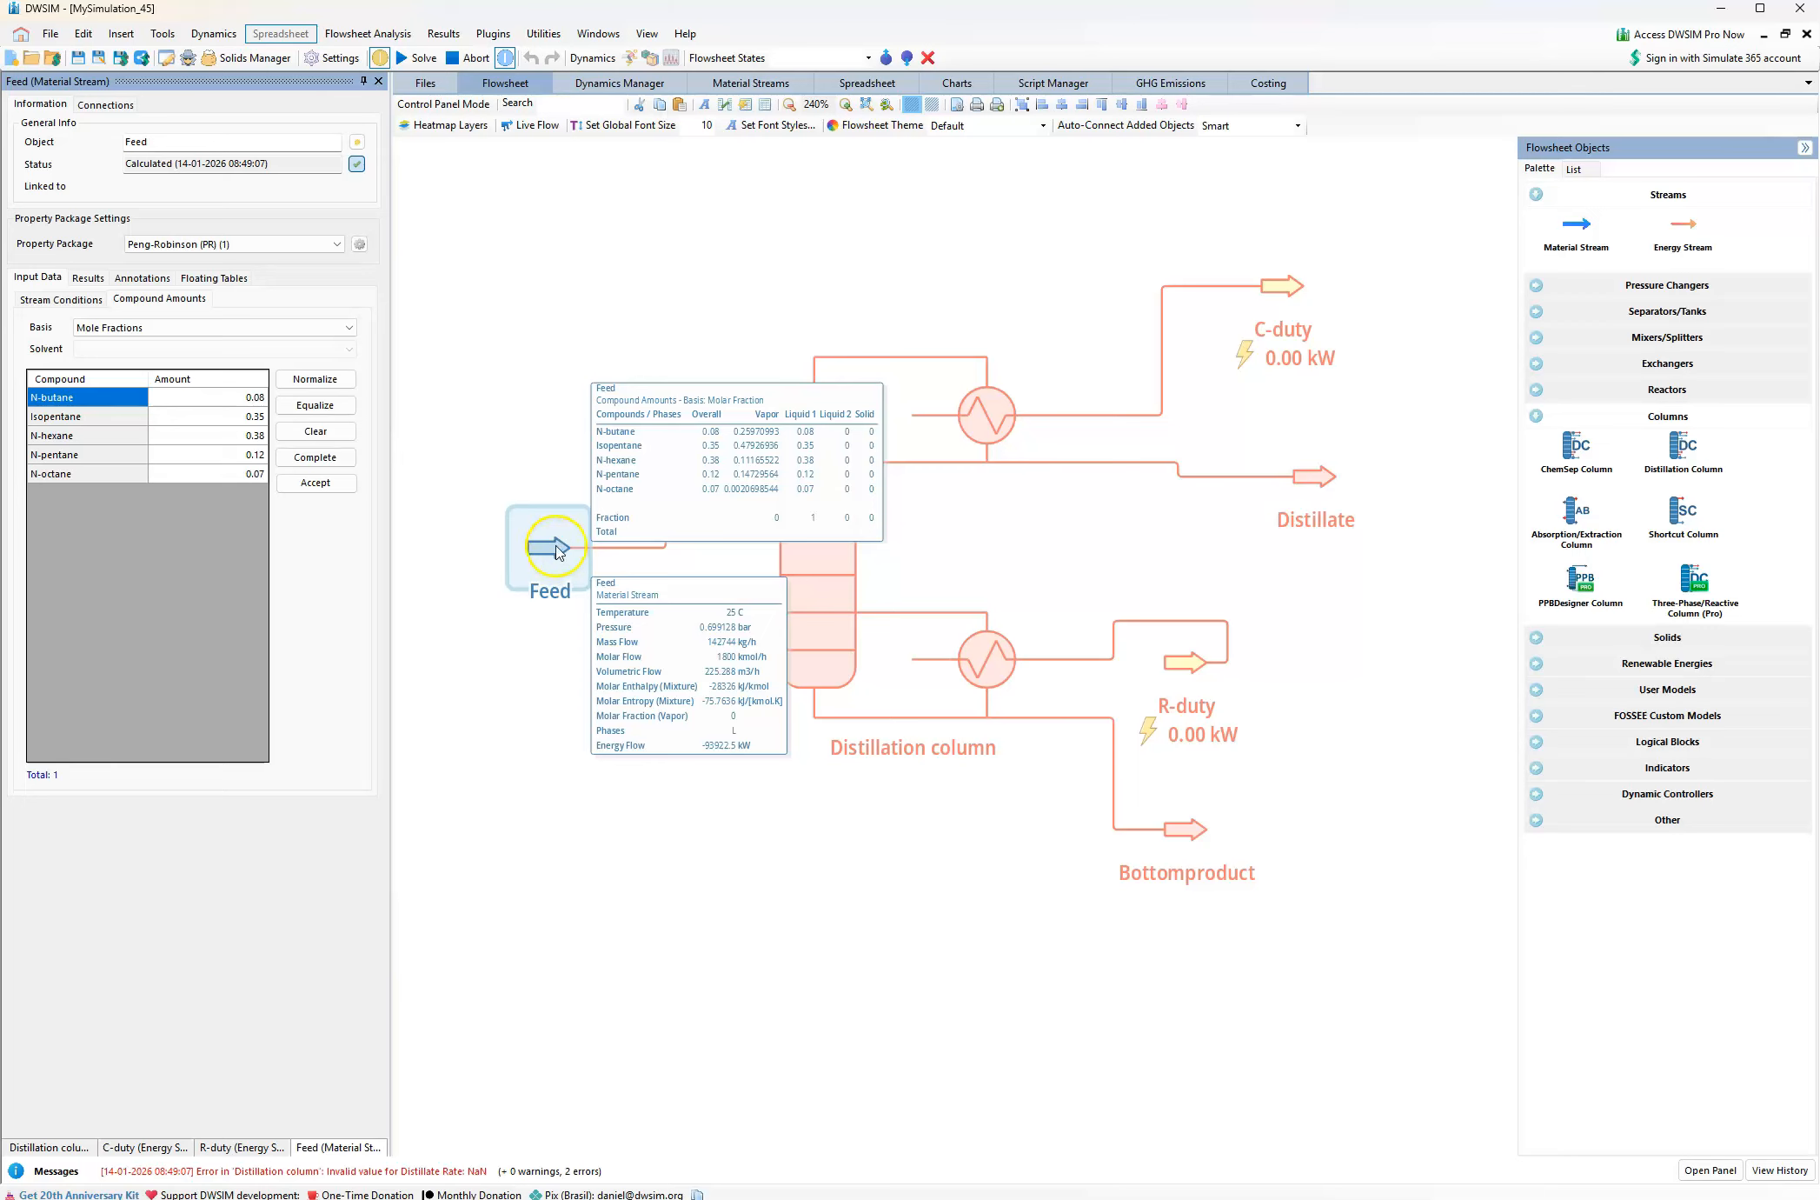
click(545, 557)
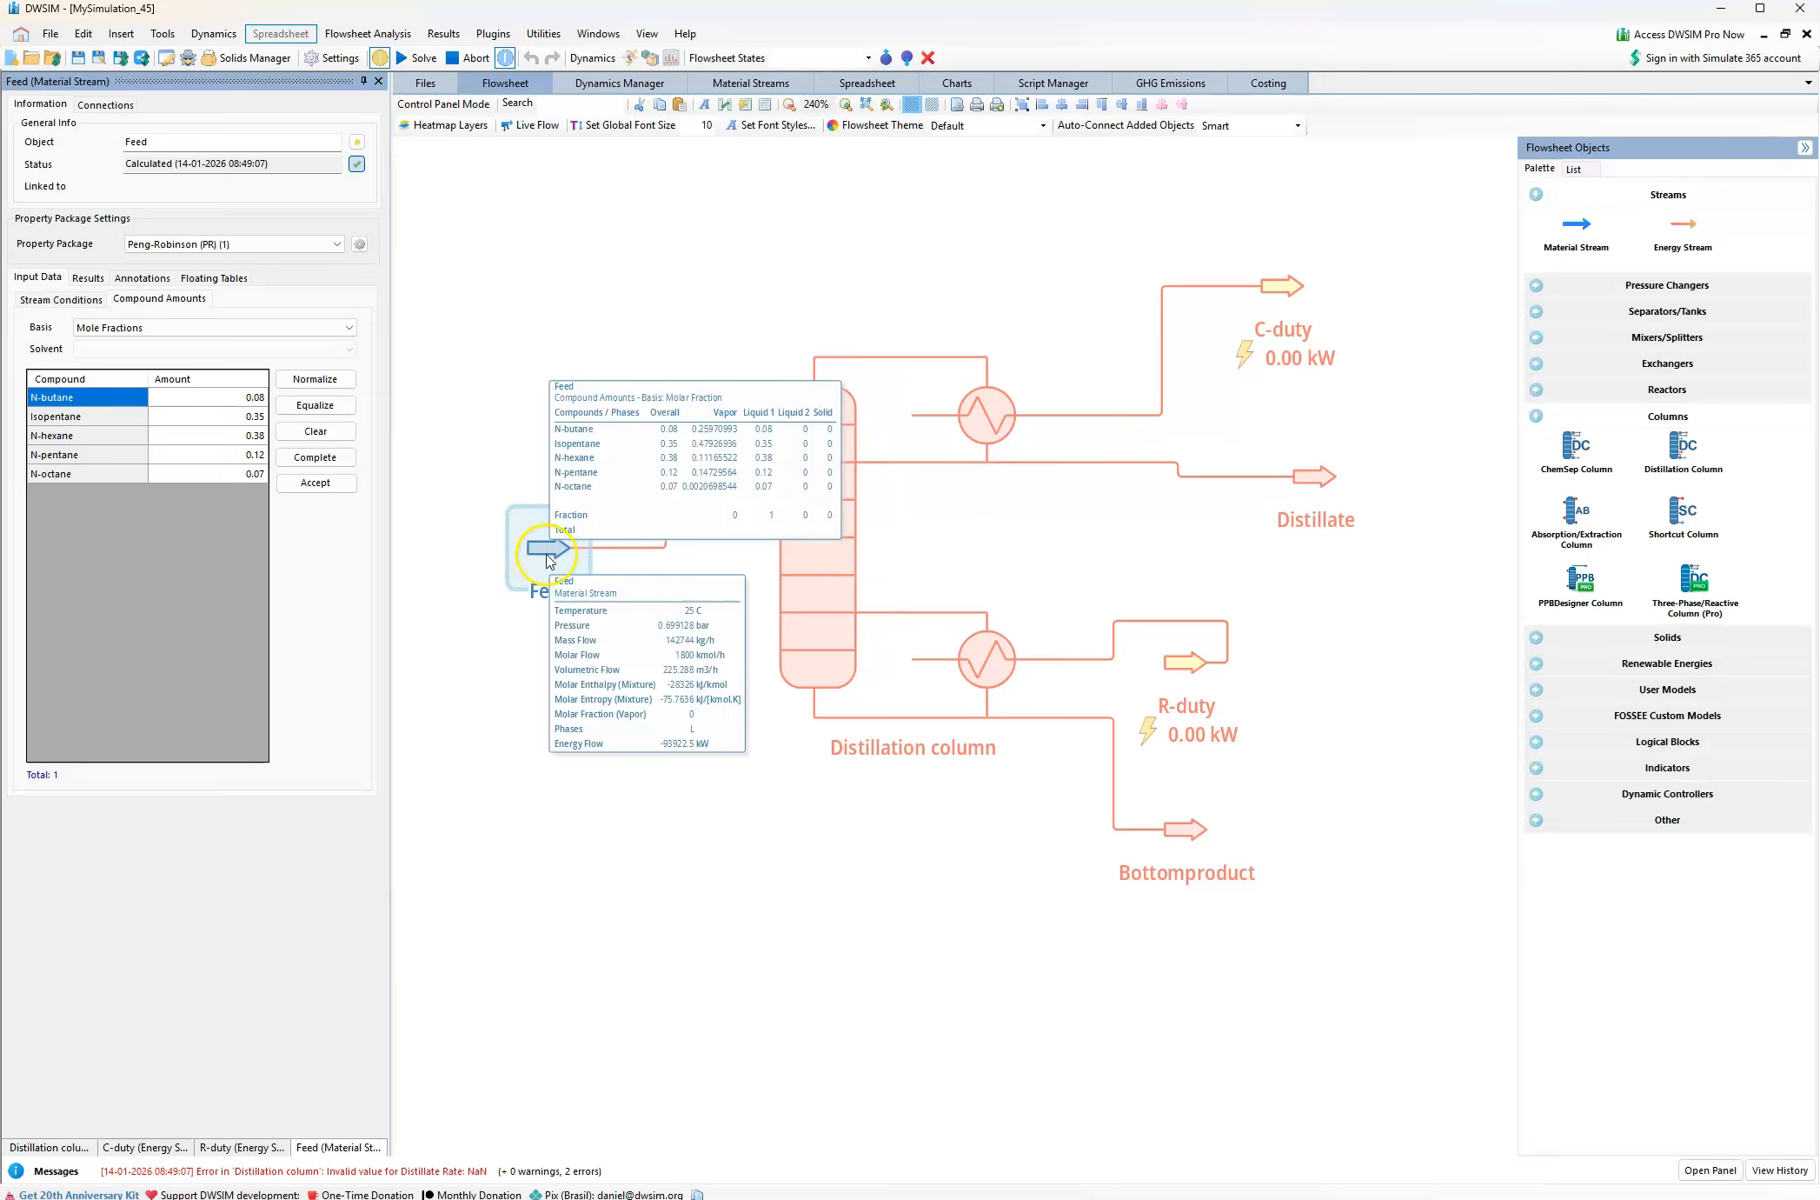
click(532, 557)
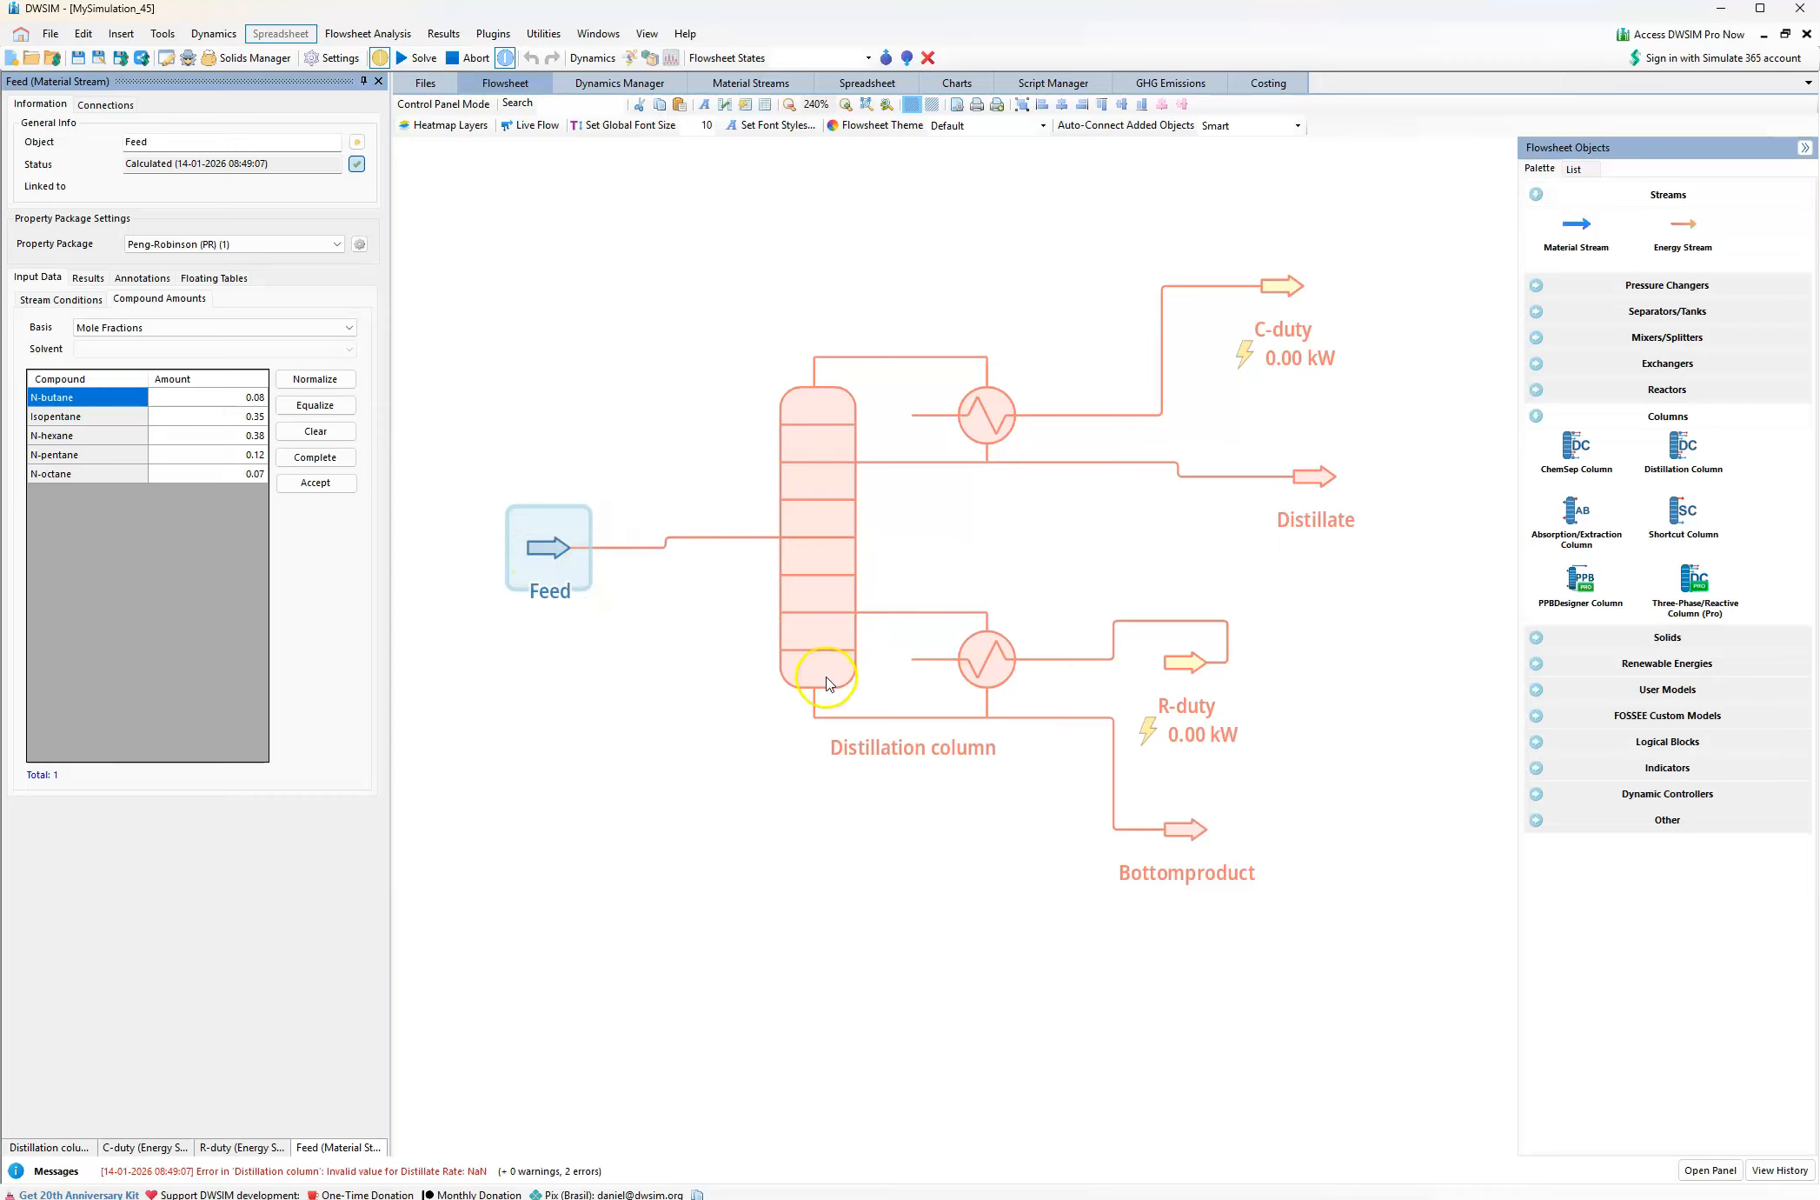
Open the Distillation column's properties, check the light key in the problem PDF, and set the light key compound to Isopentane in DWSIM
click(824, 619)
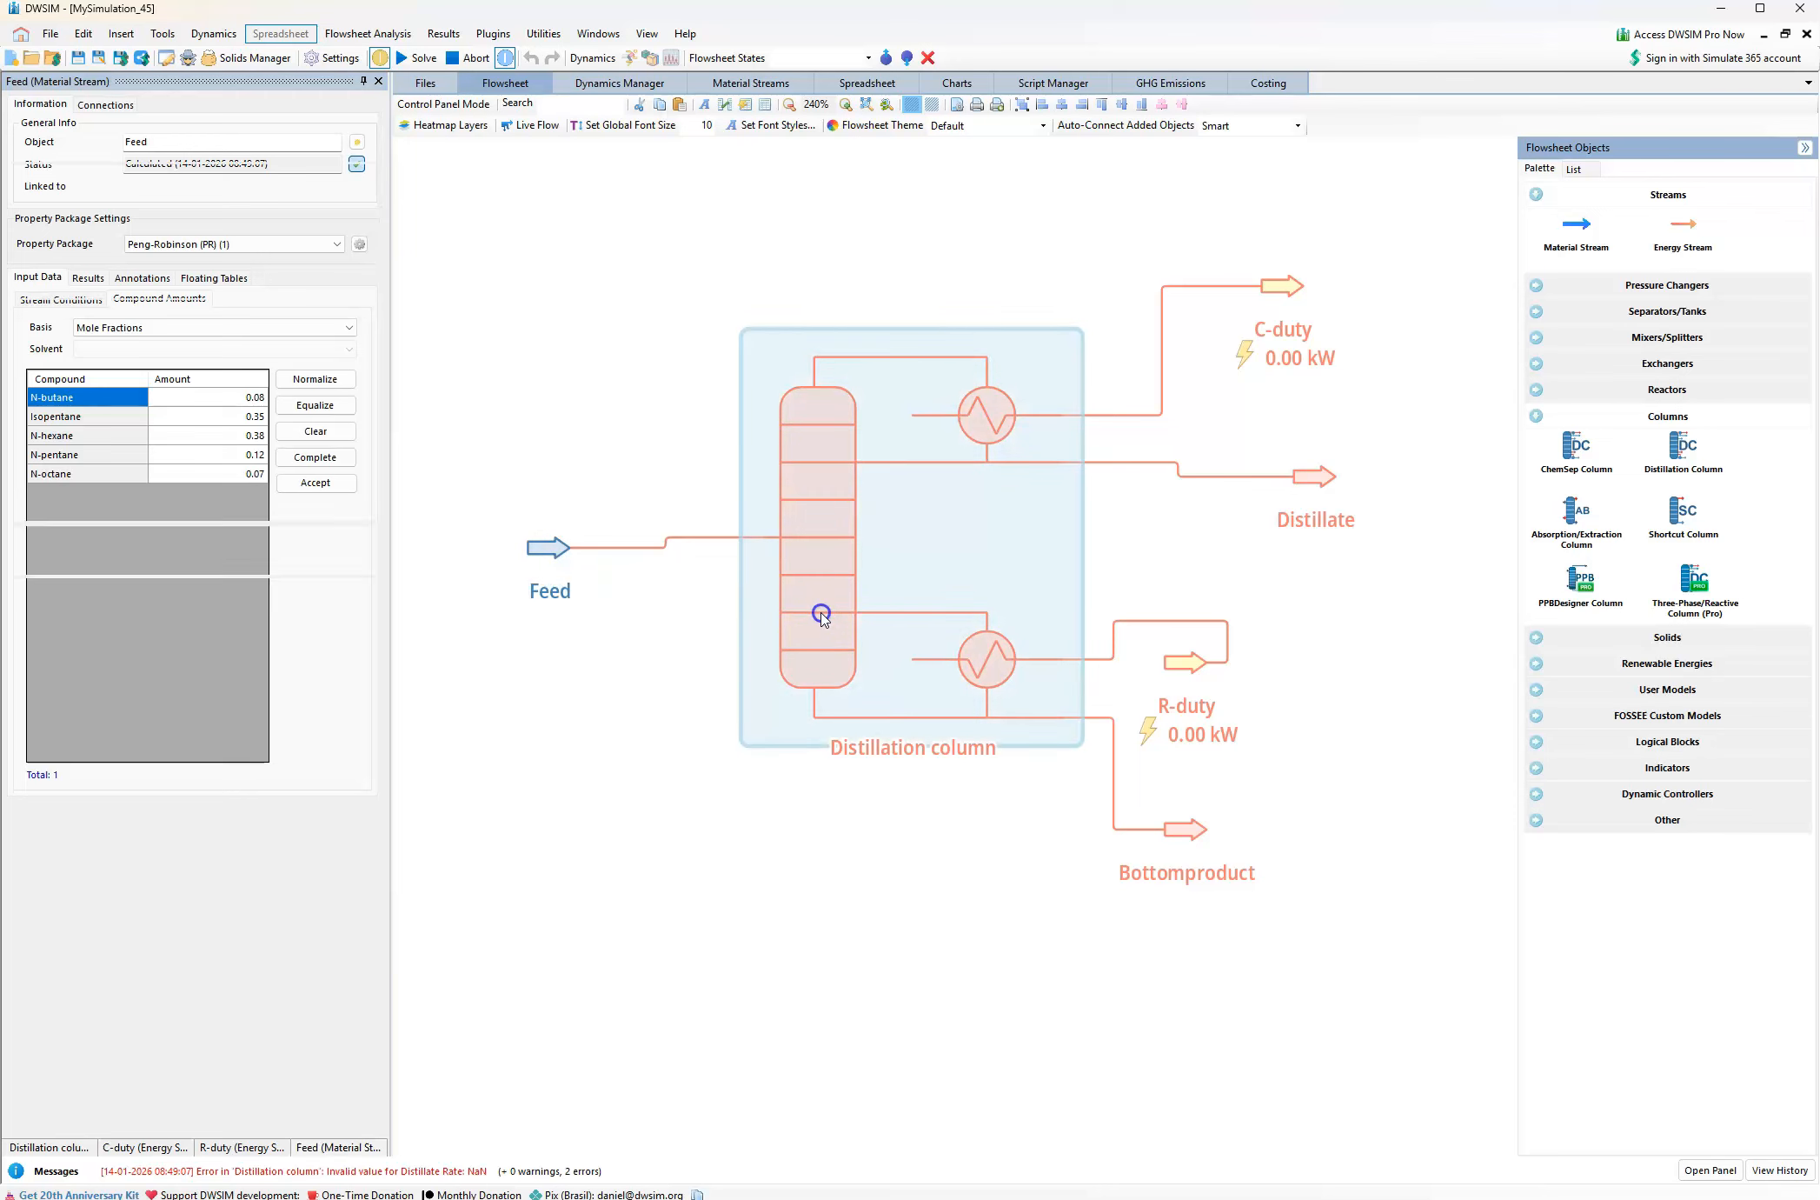
click(888, 565)
click(229, 165)
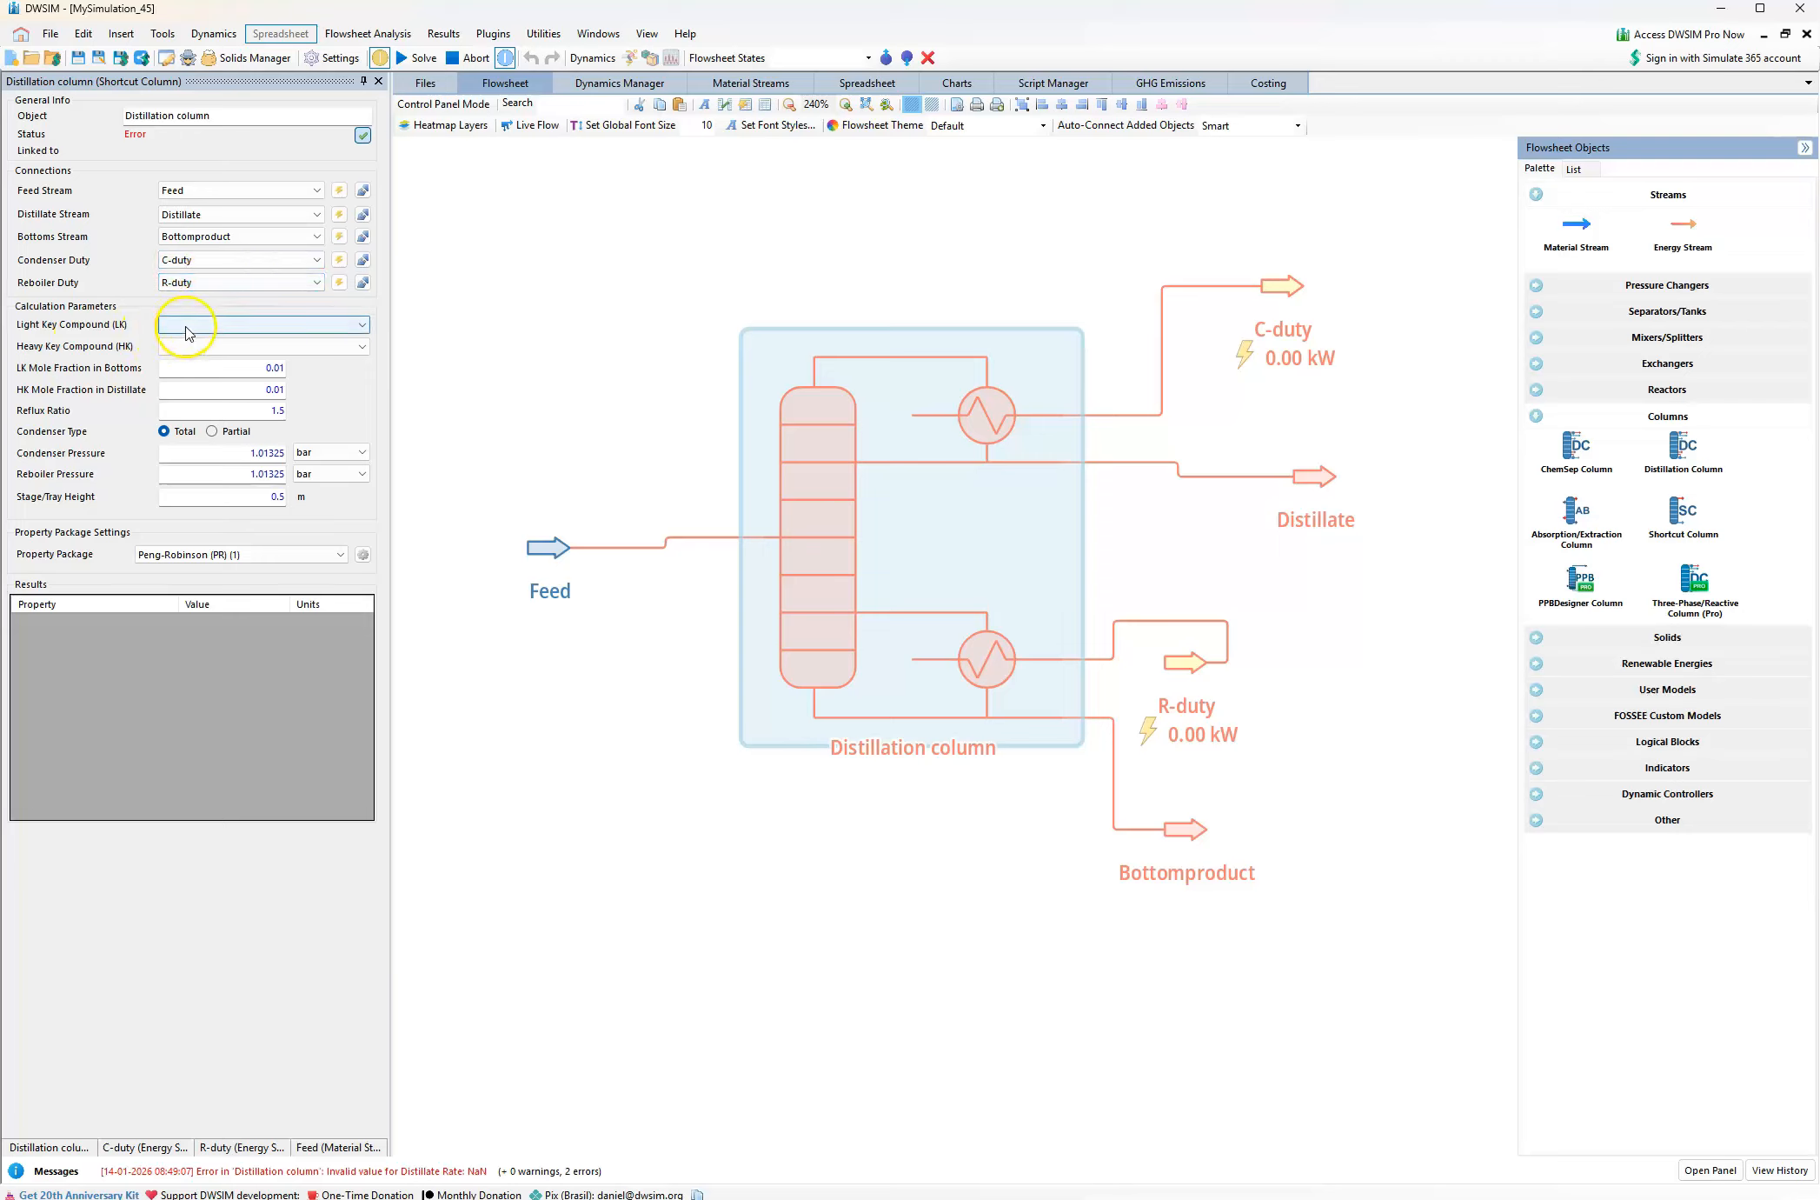
click(678, 1197)
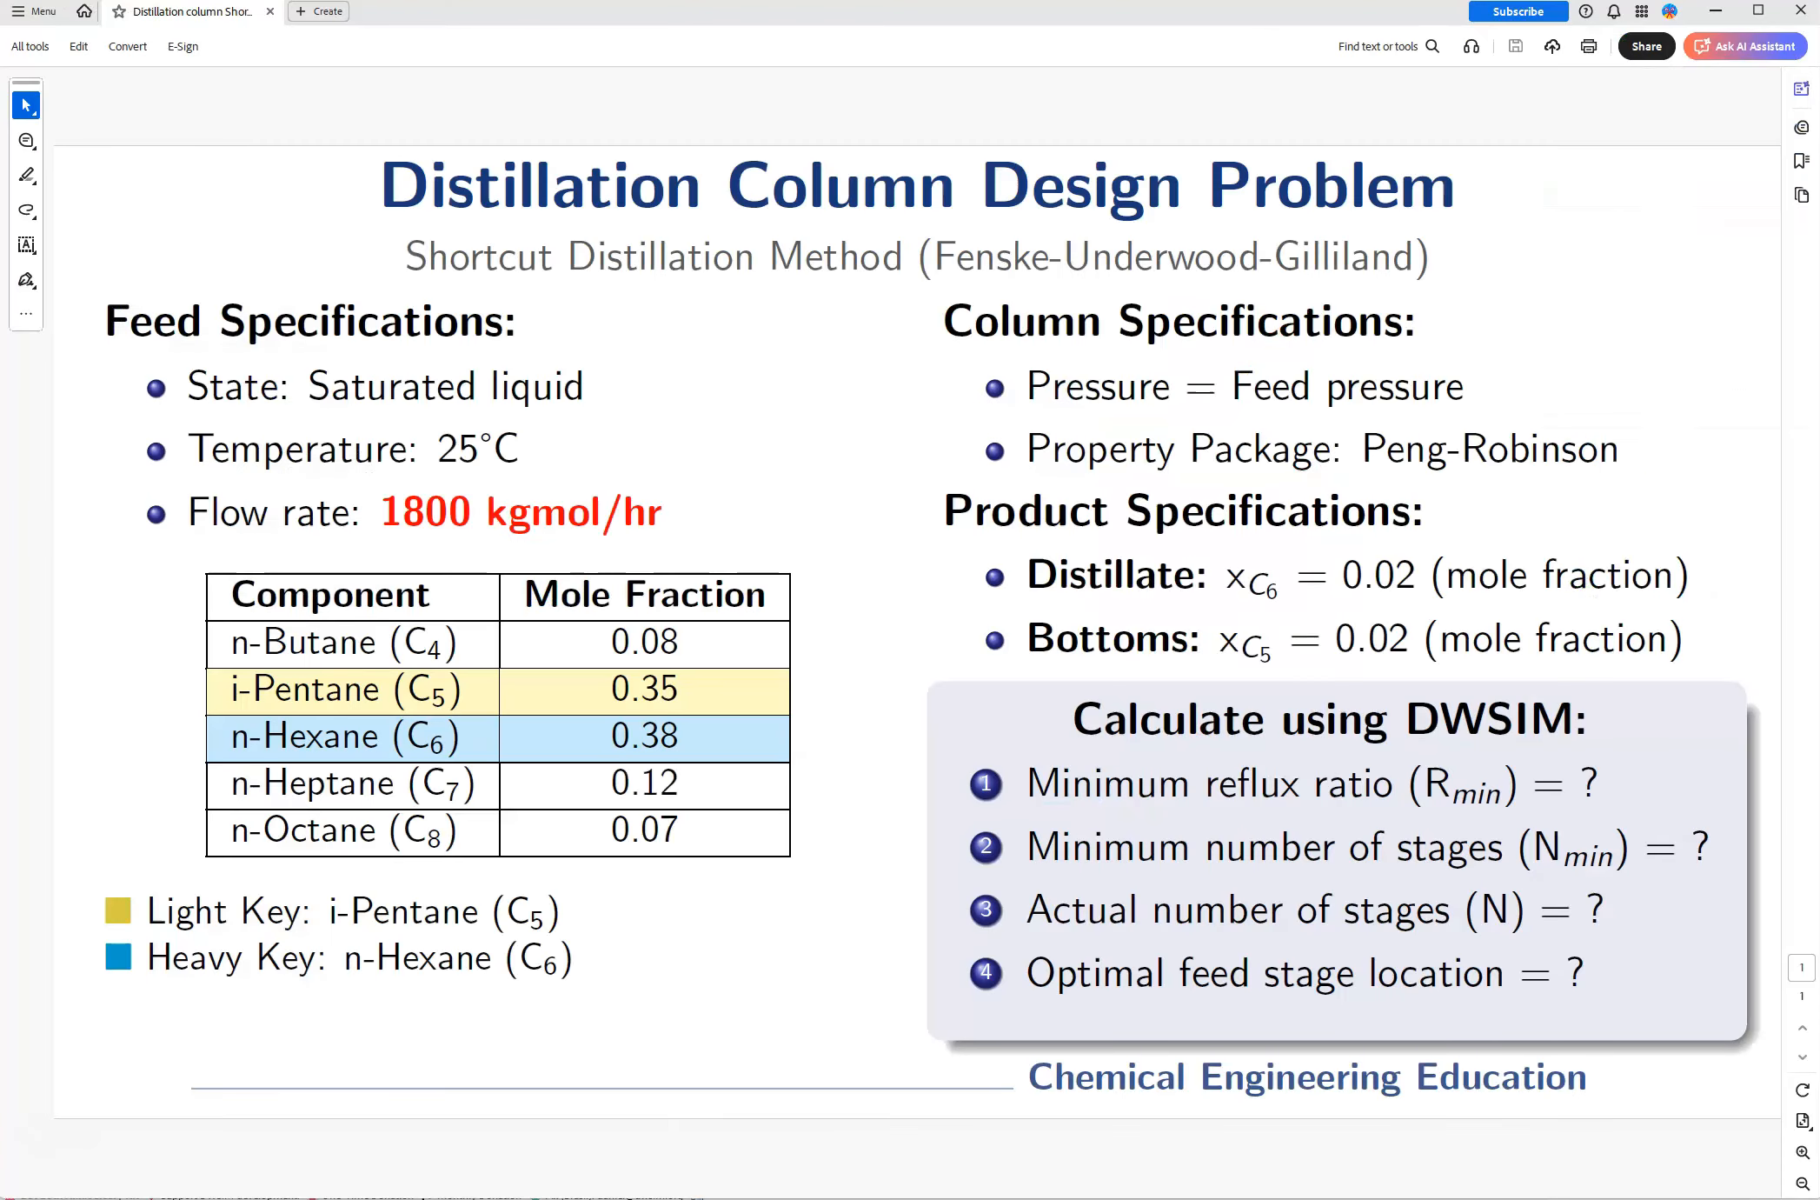
click(478, 1146)
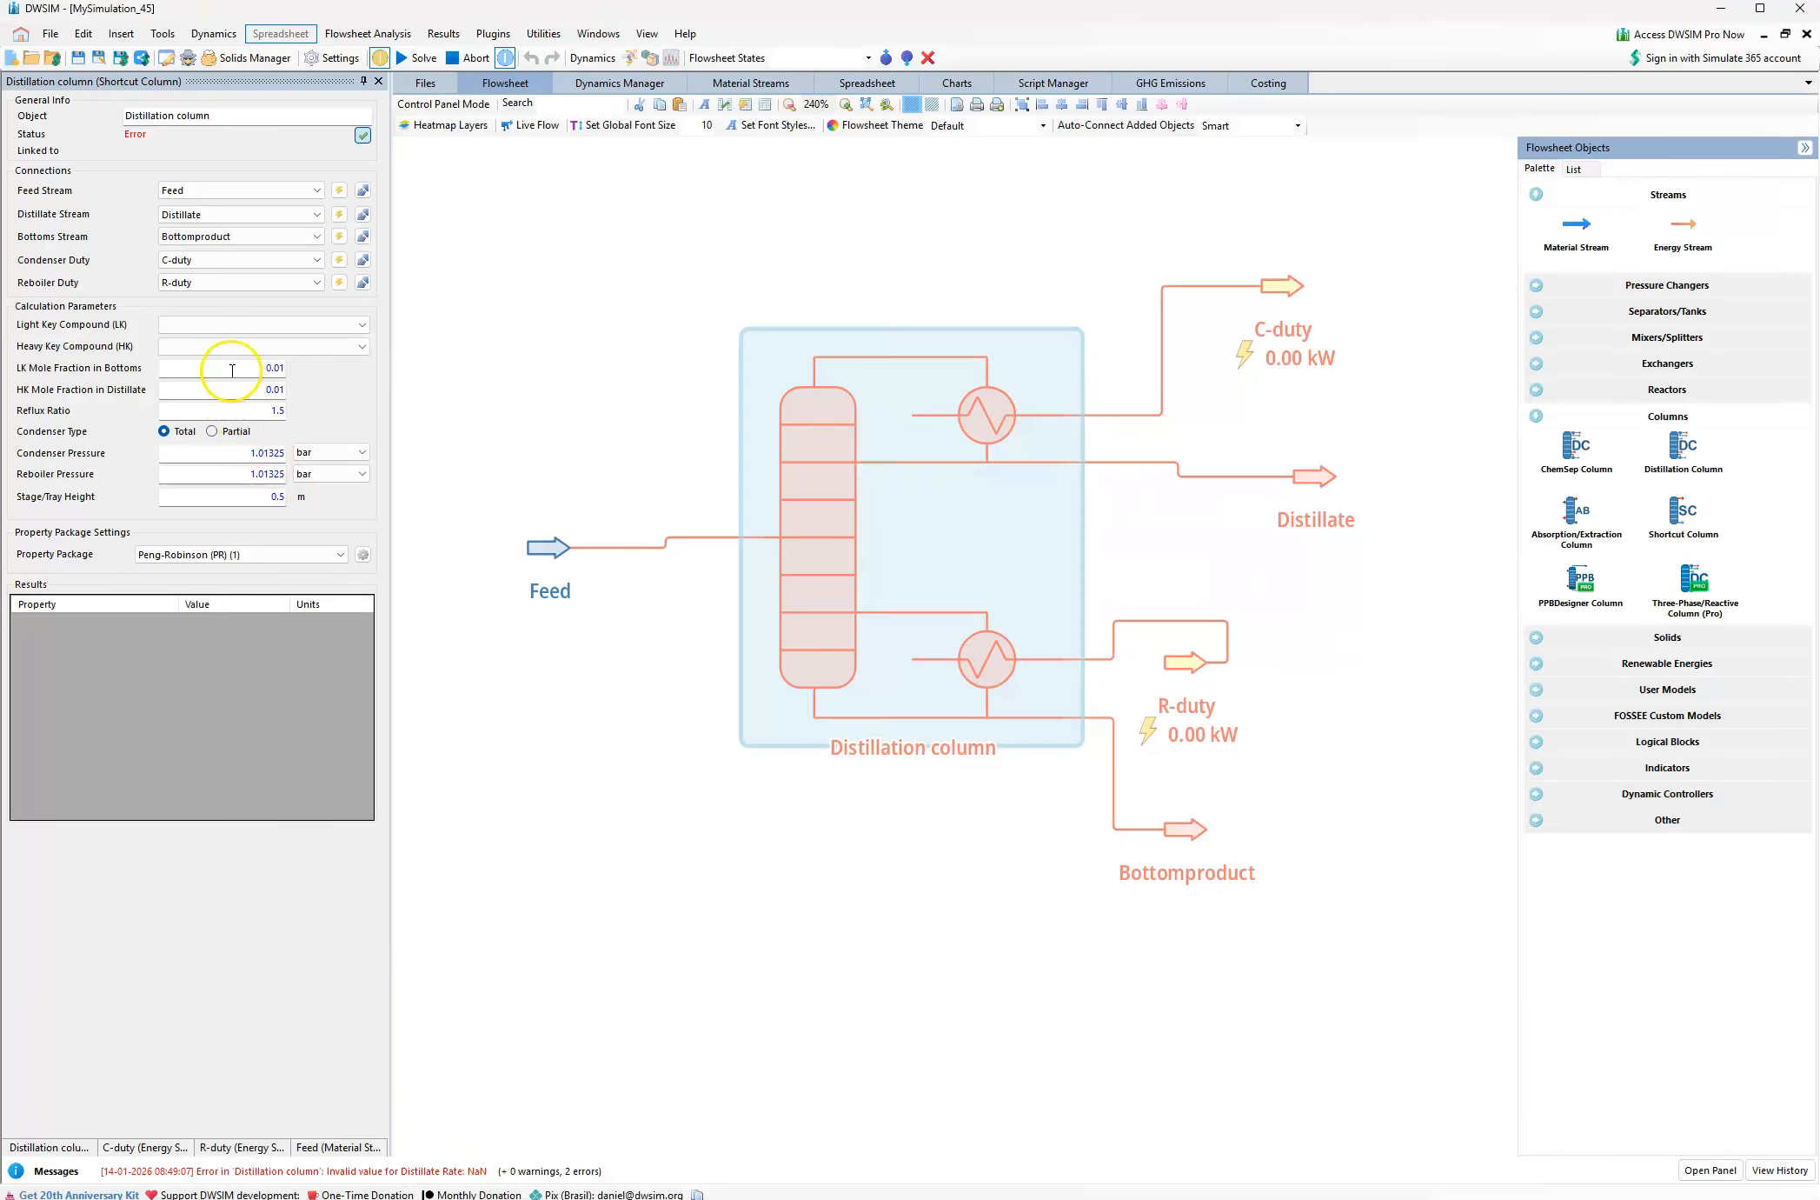
click(296, 332)
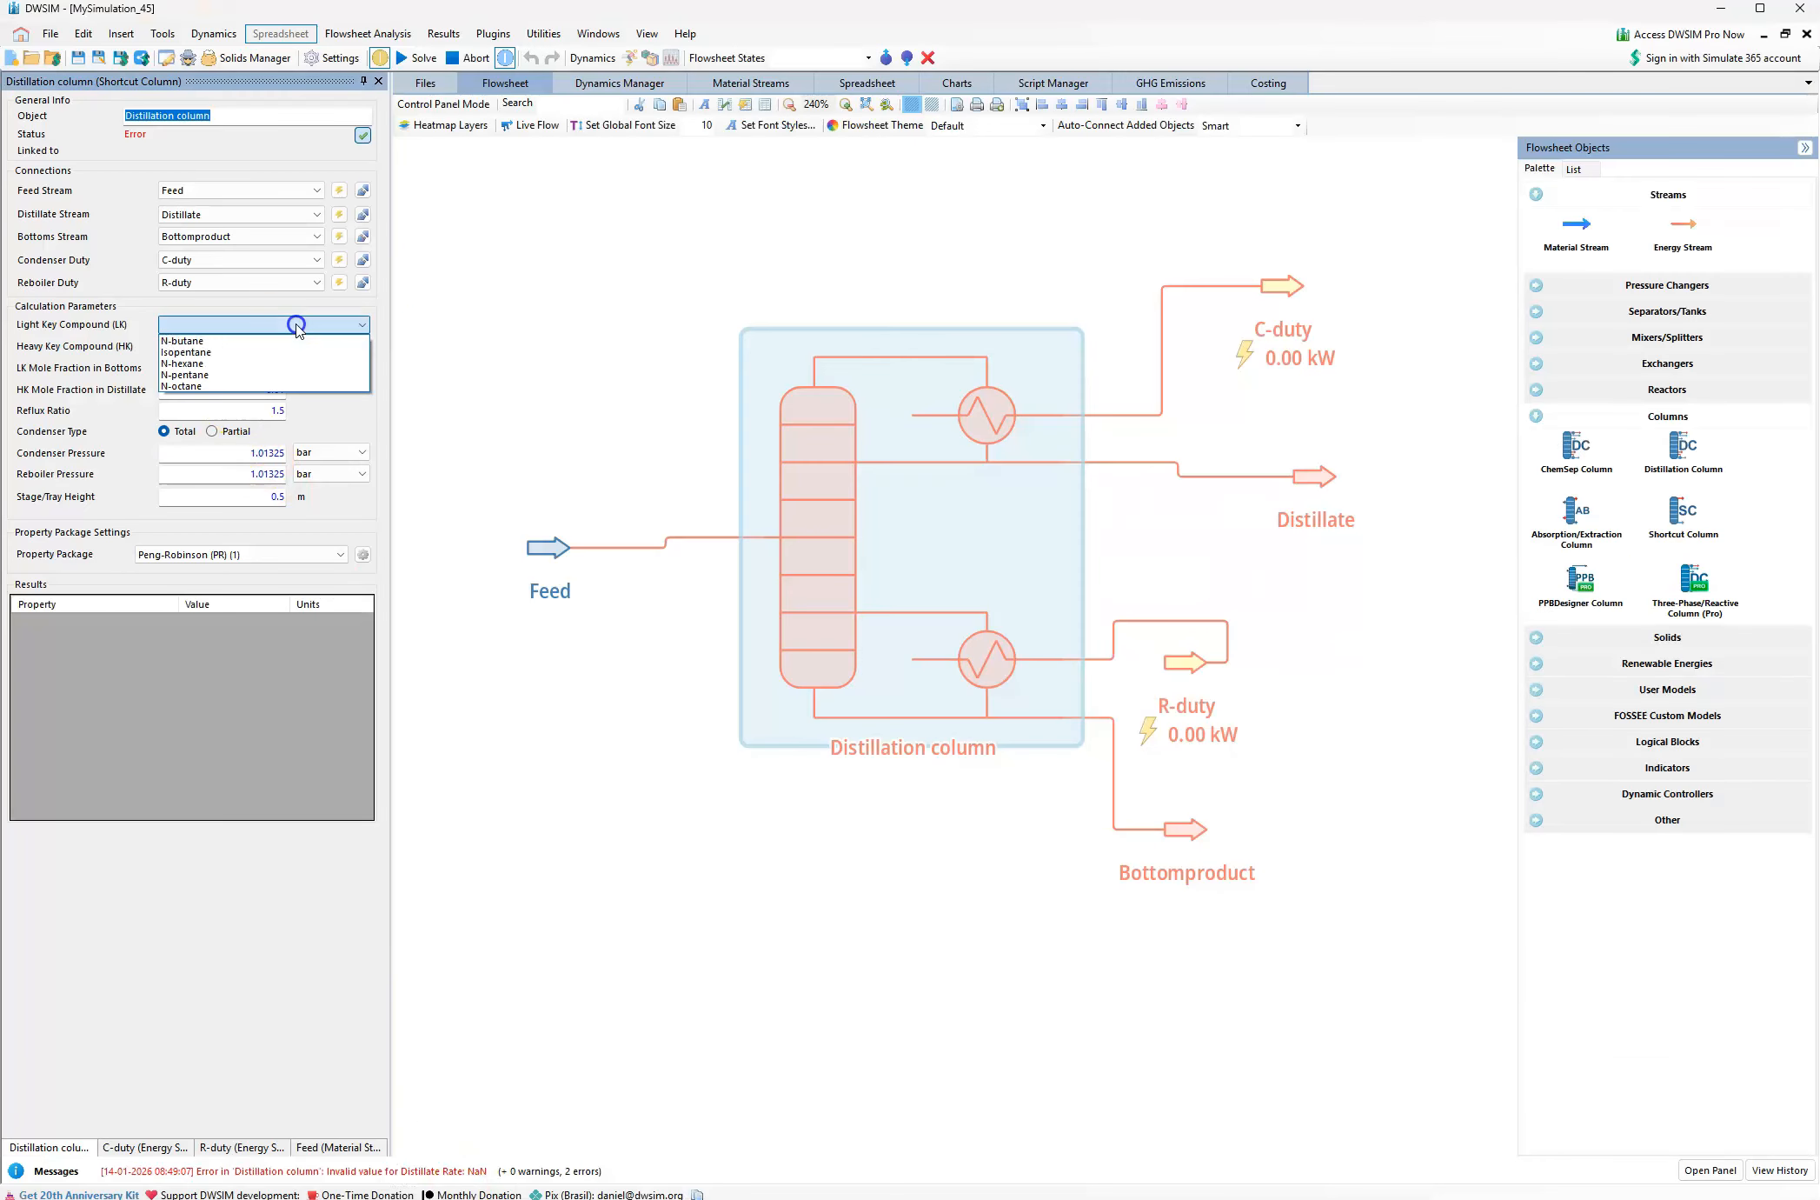
click(222, 360)
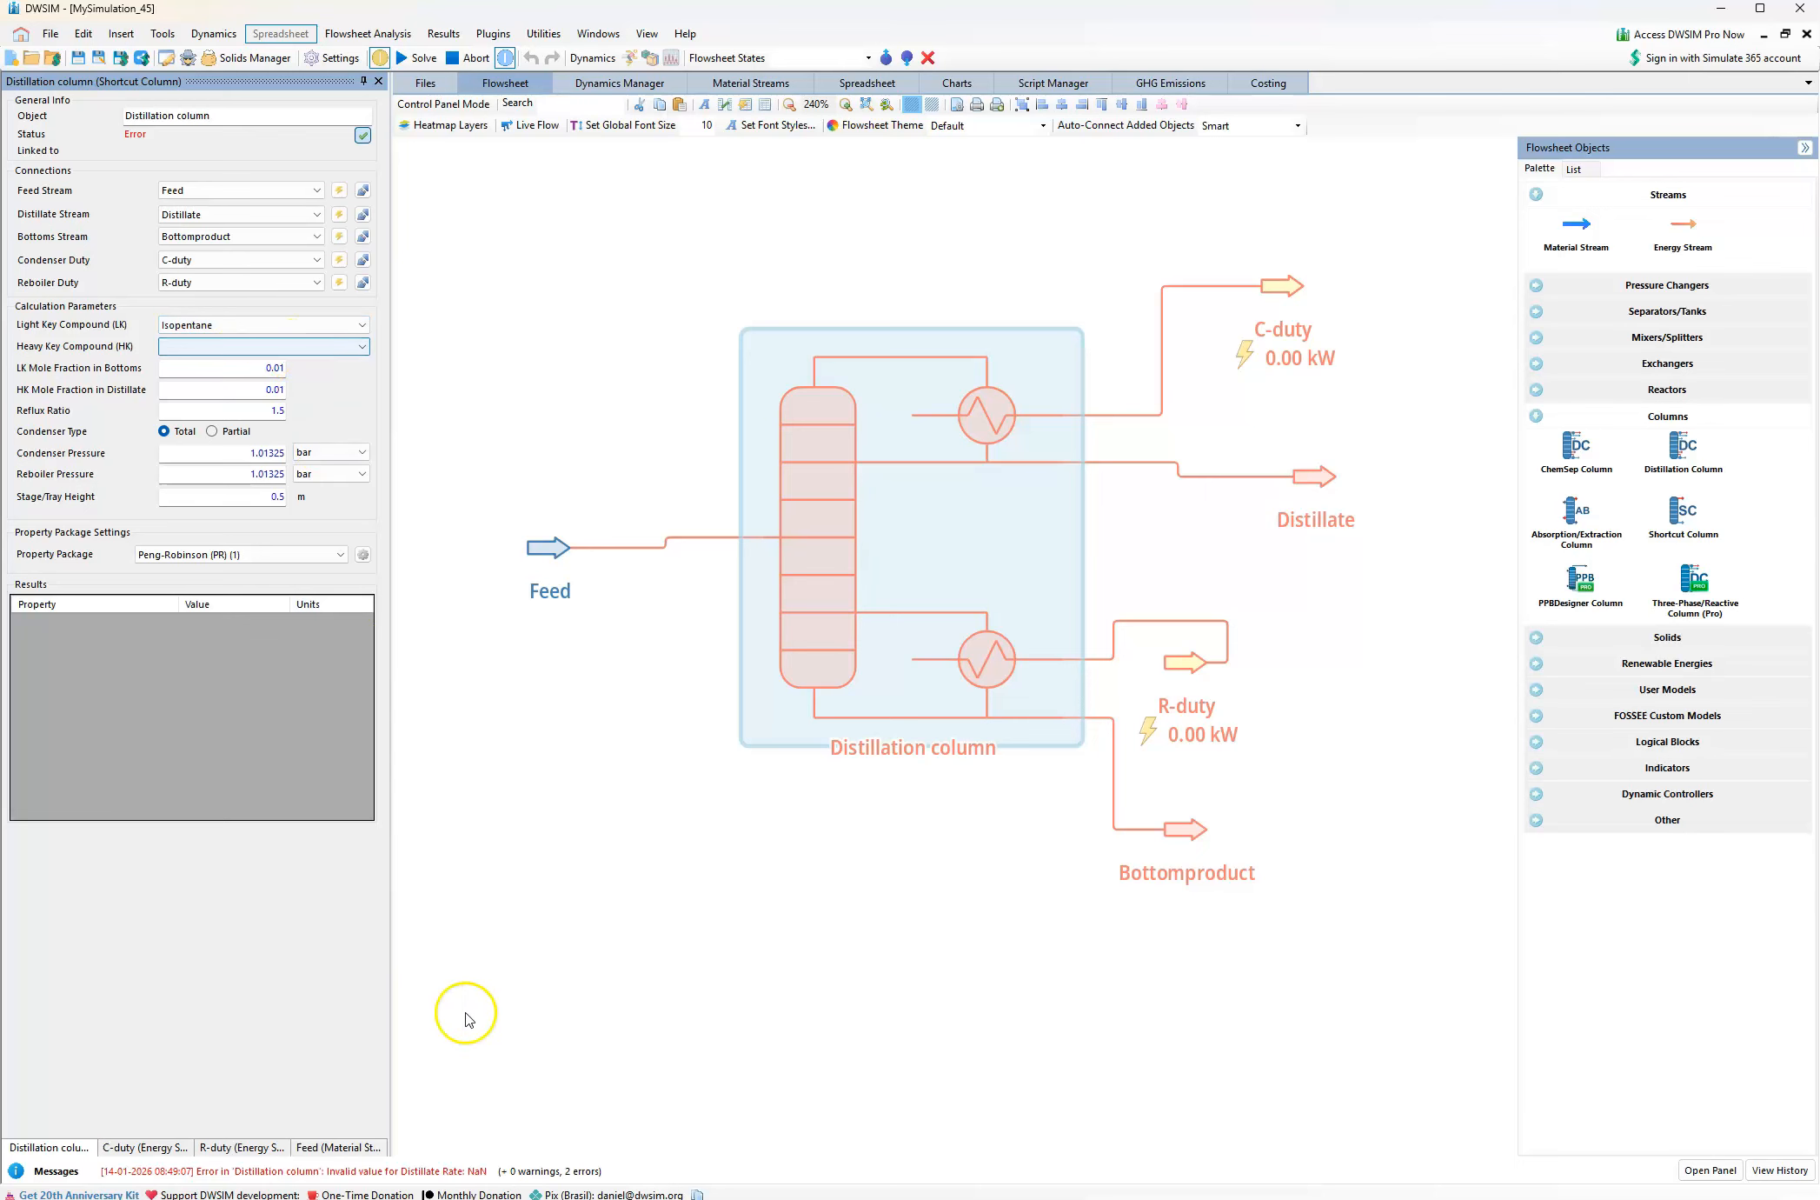
Check the heavy key in the problem PDF and set the Distillation column's heavy key compound to N-hexane in DWSIM
key(alt+Tab)
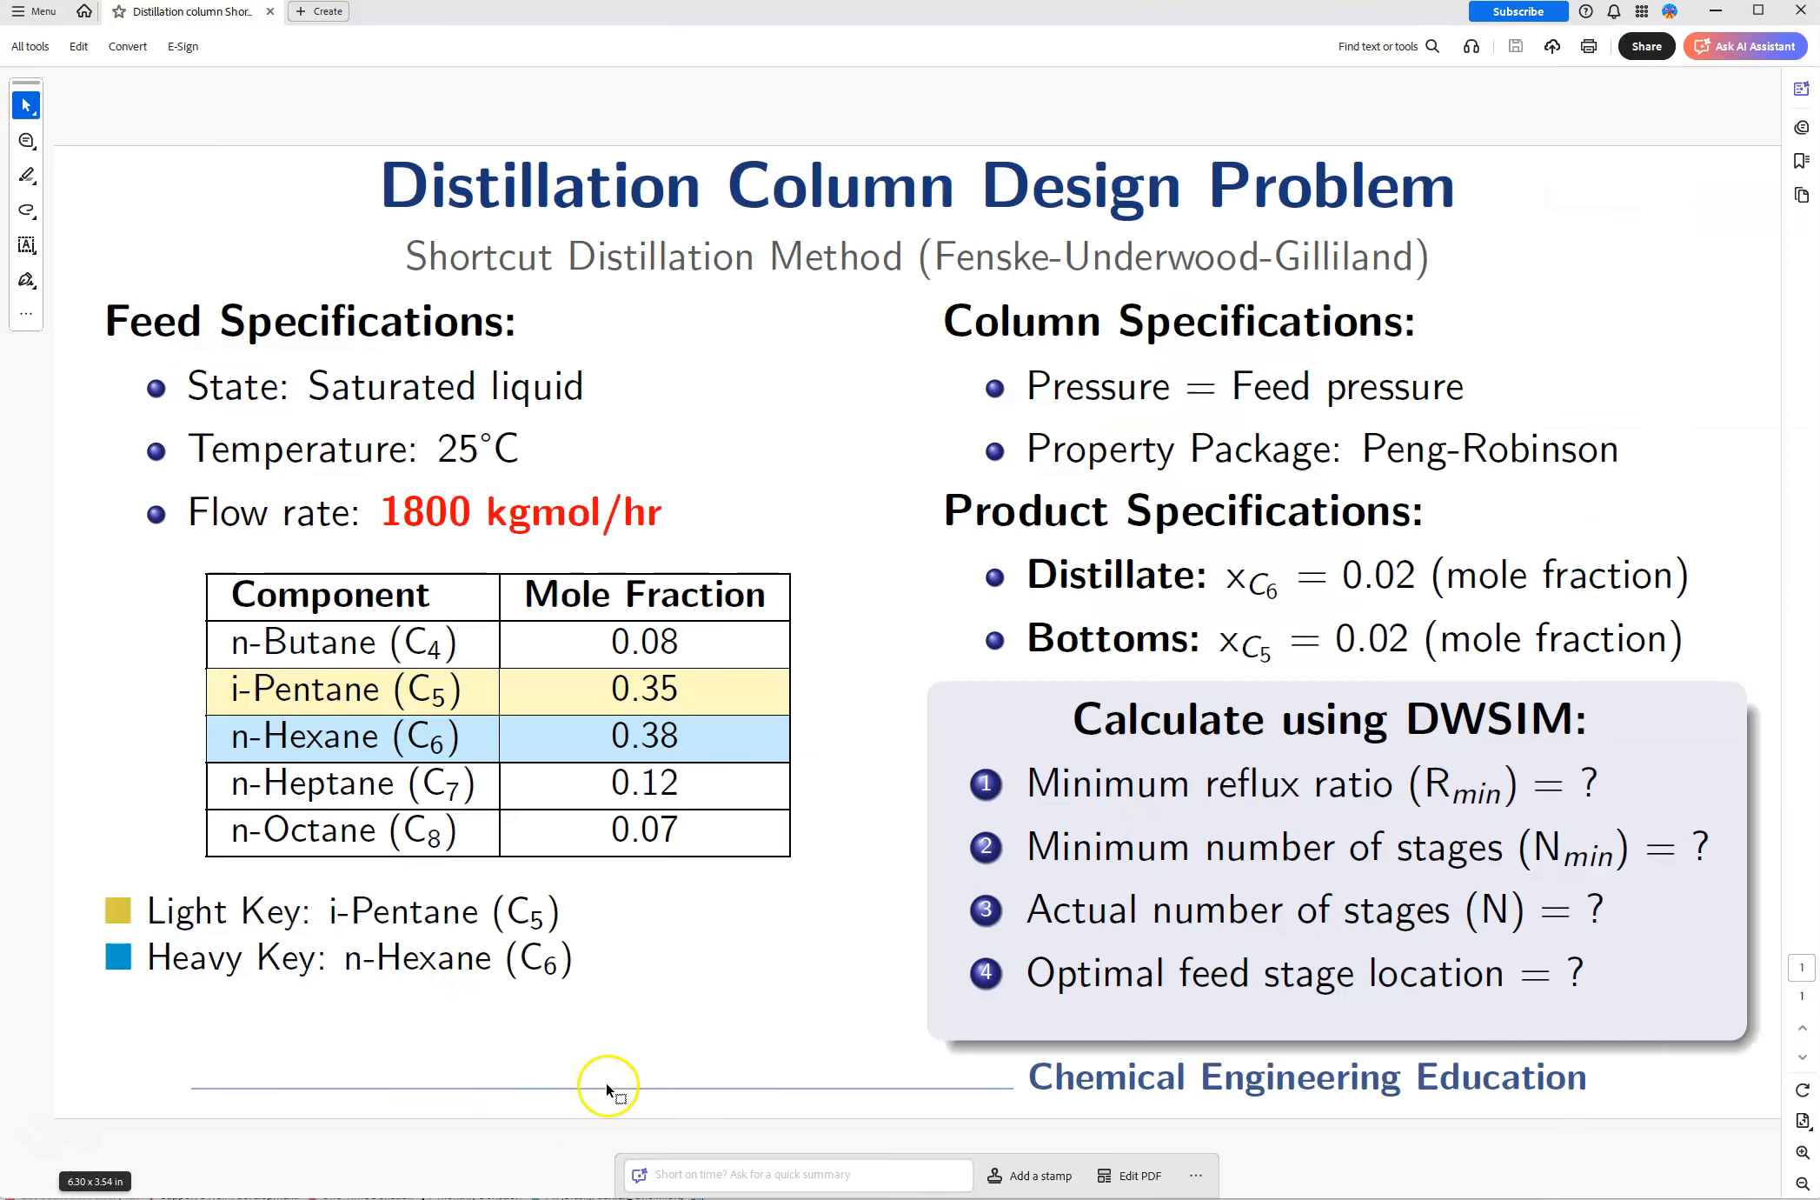
click(468, 1175)
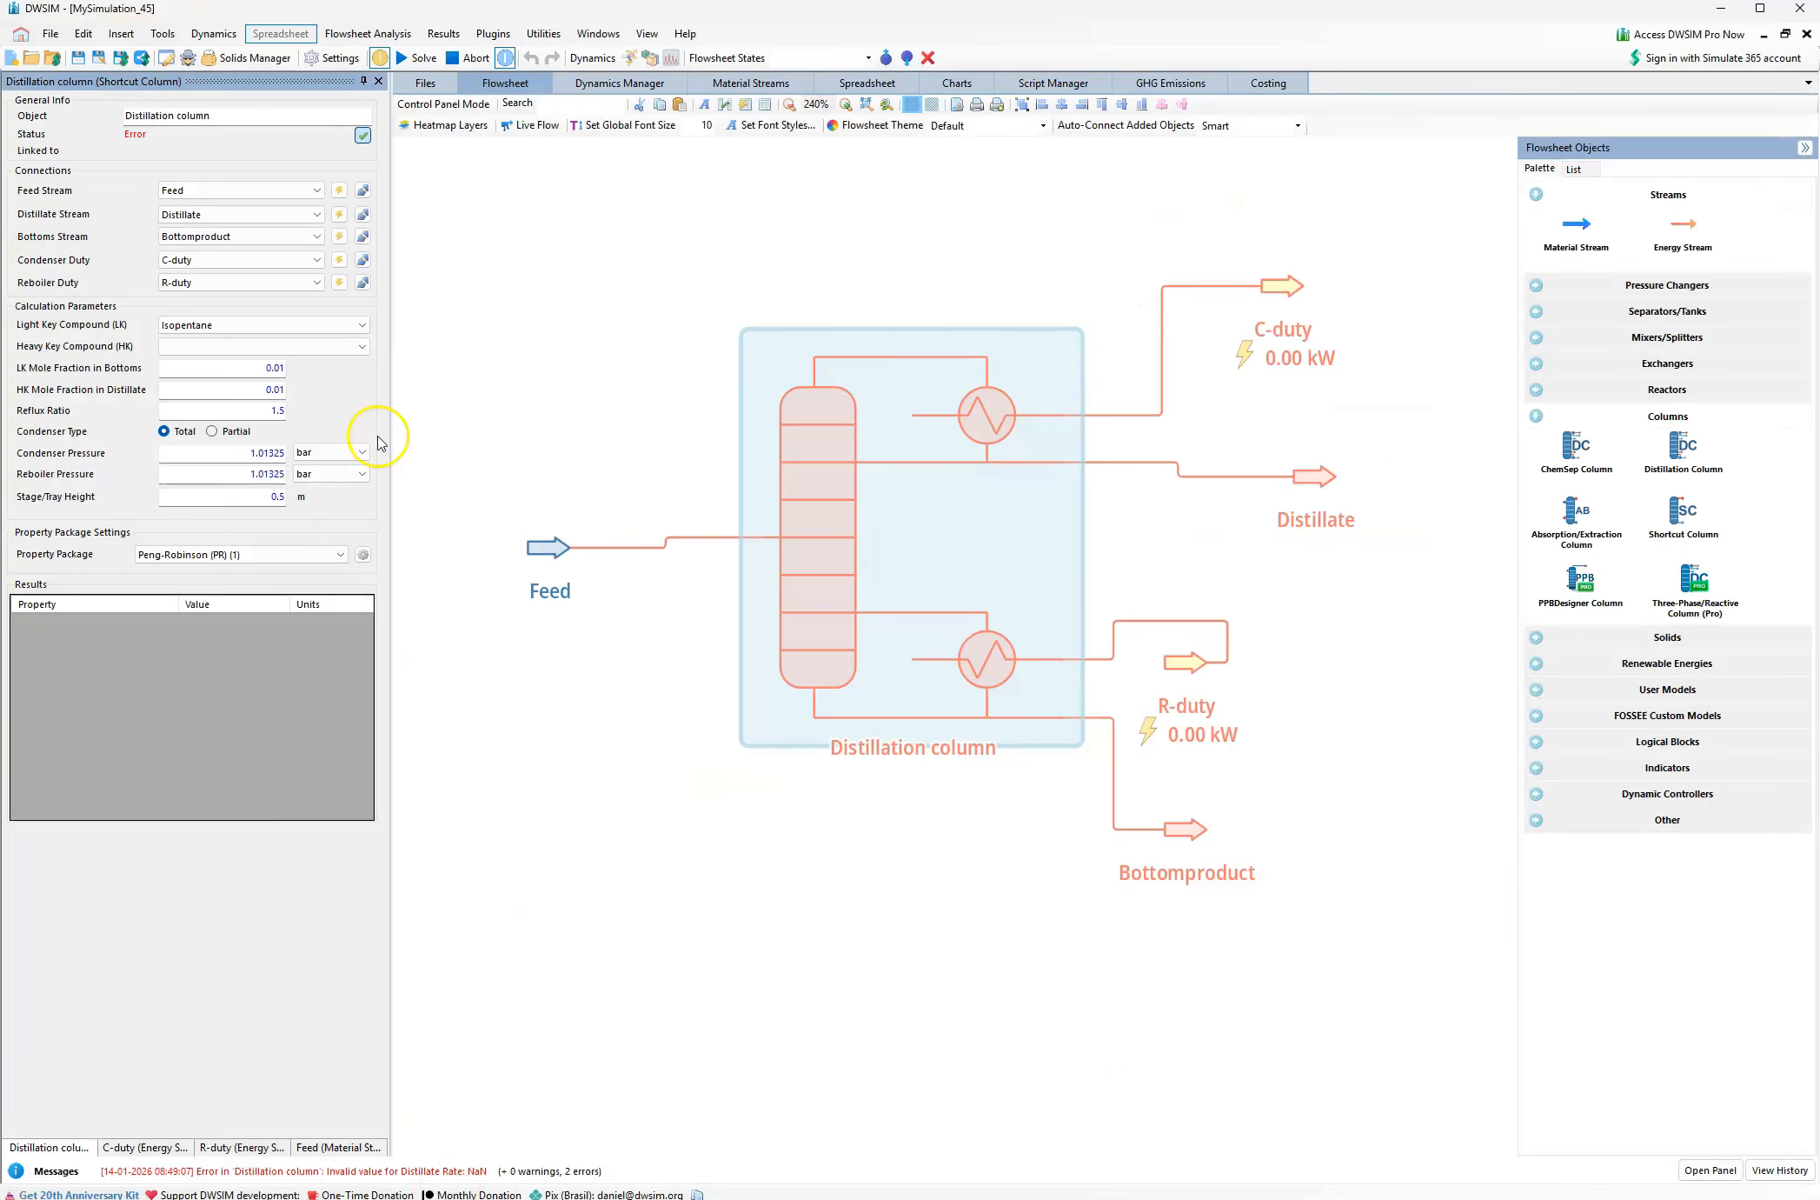
click(283, 347)
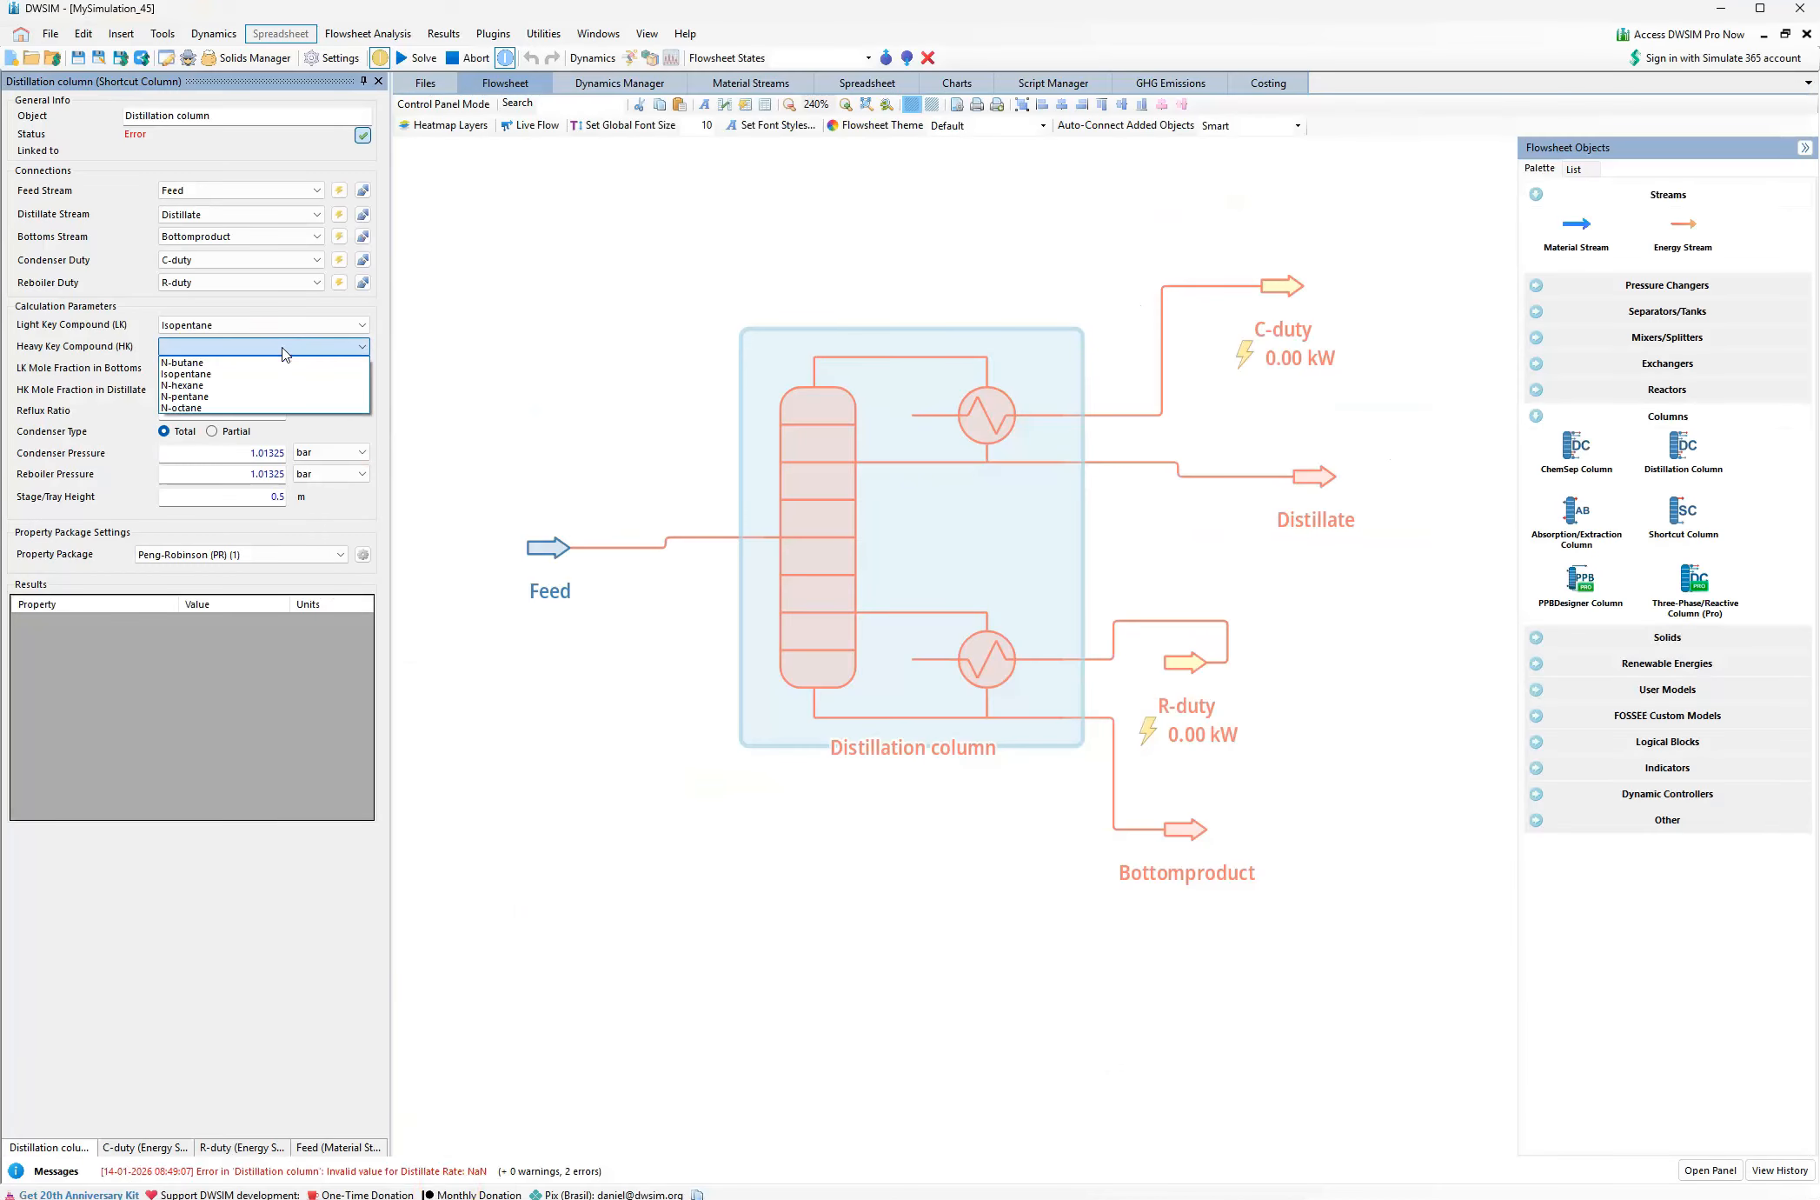
click(210, 385)
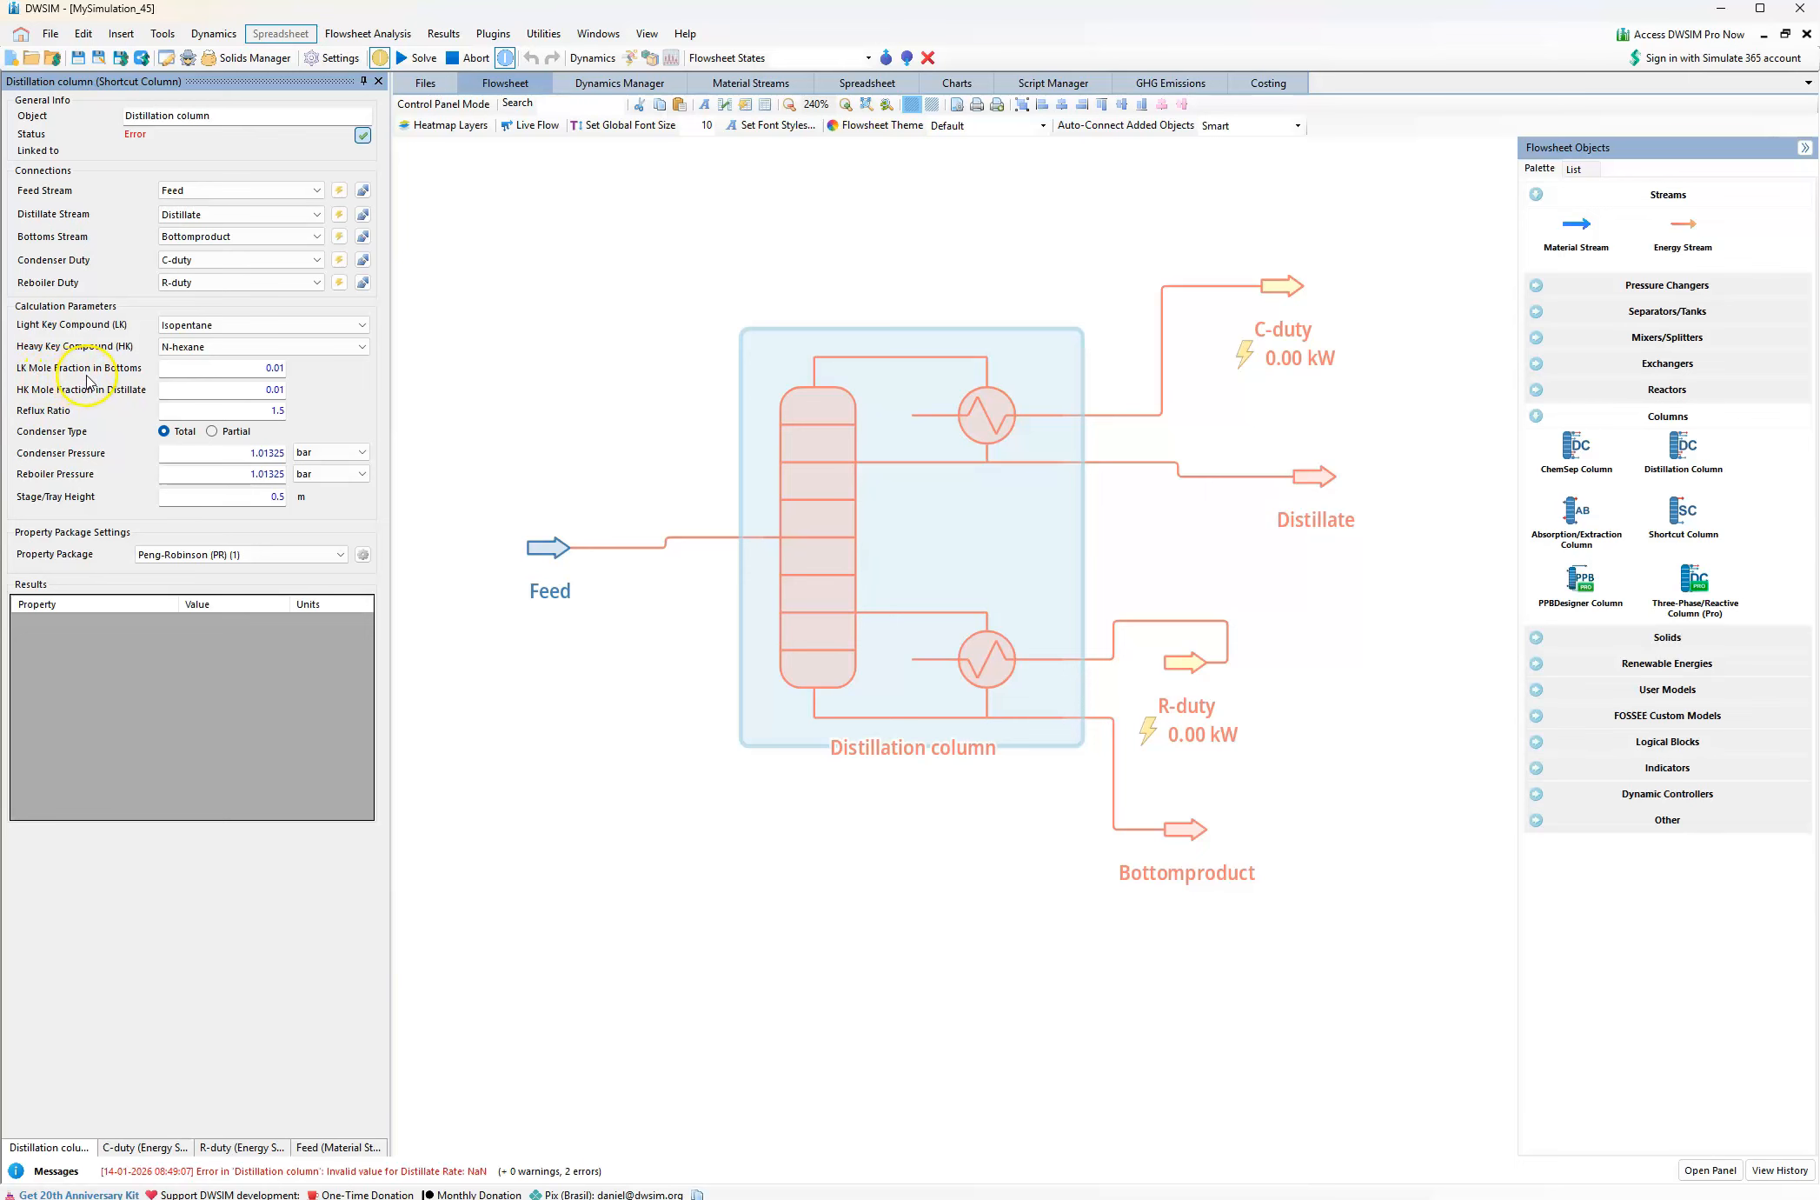
Check the product specifications in the problem PDF, then set the column's LK mole fraction in bottoms and HK mole fraction in distillate to 0.02 in DWSIM
click(546, 1193)
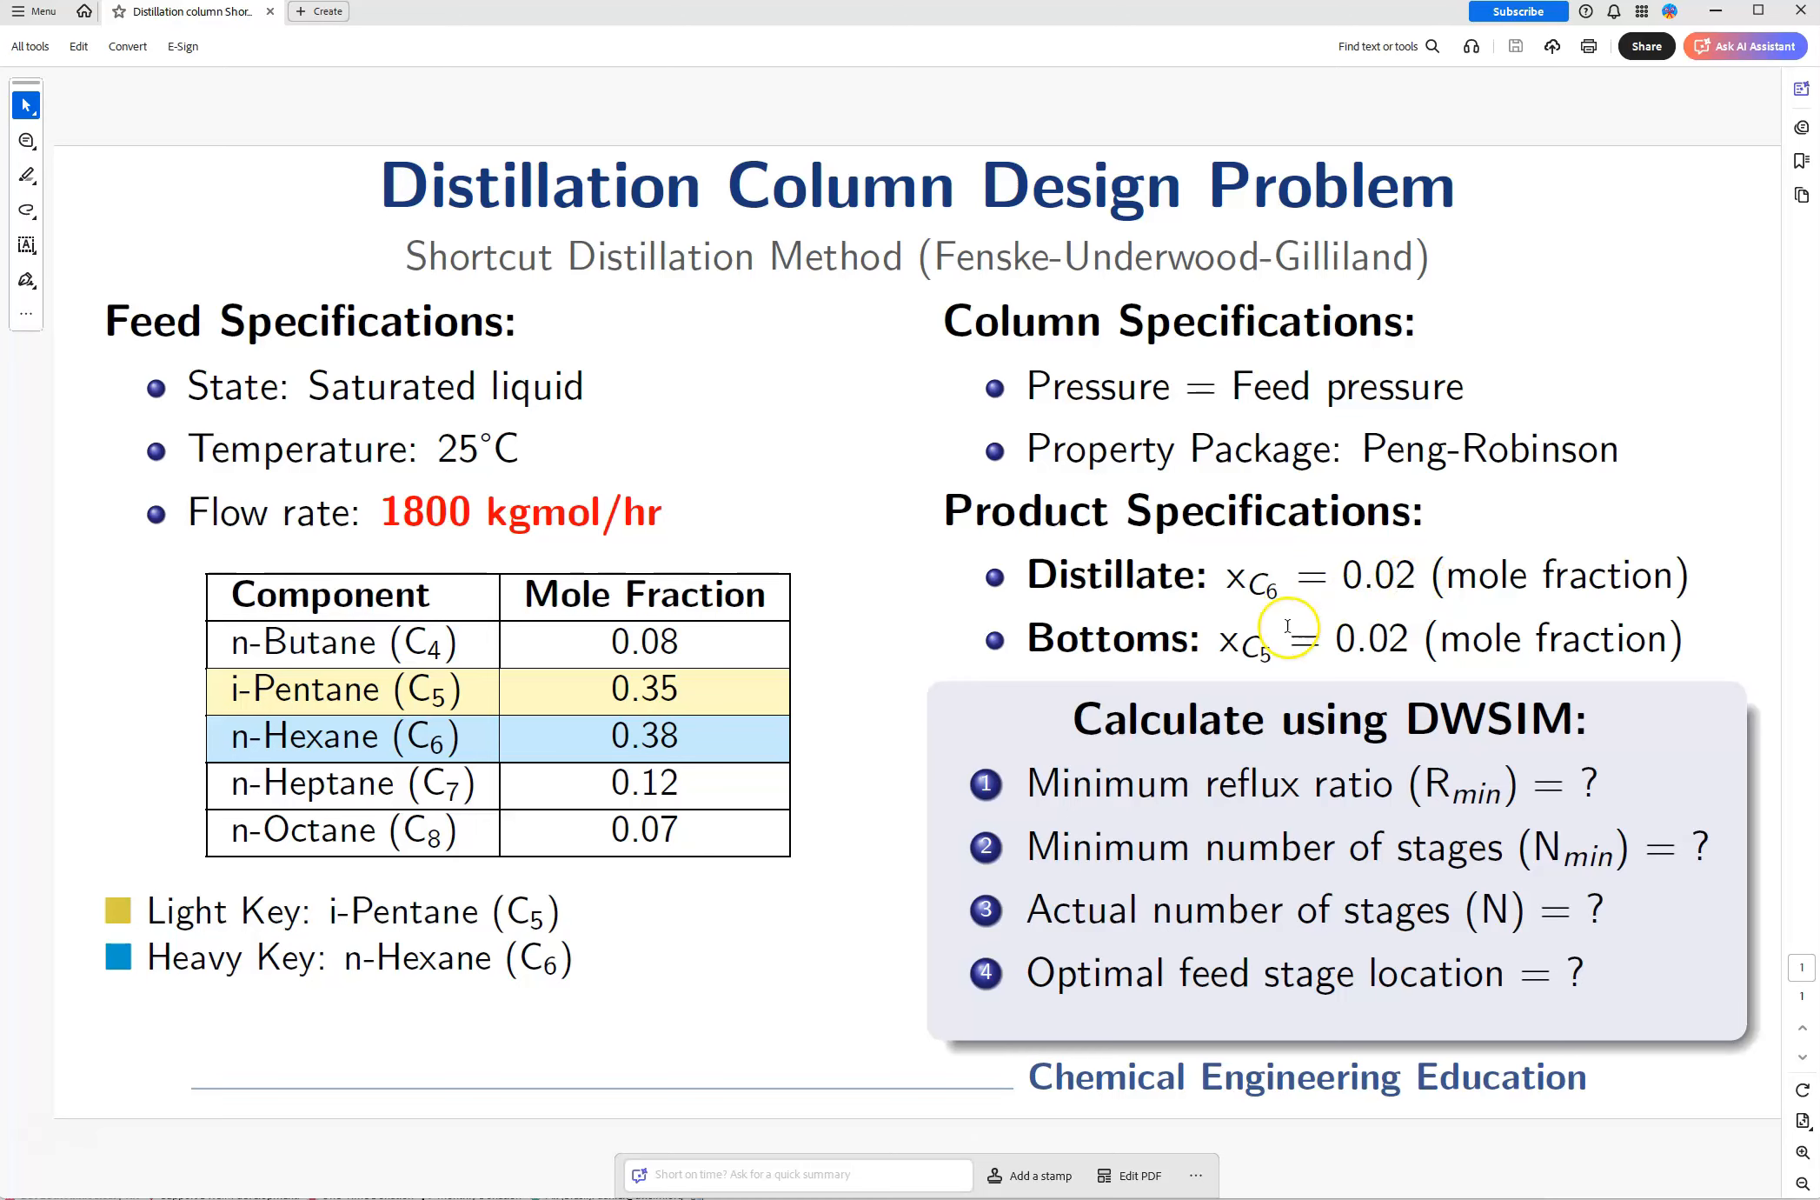
click(543, 1189)
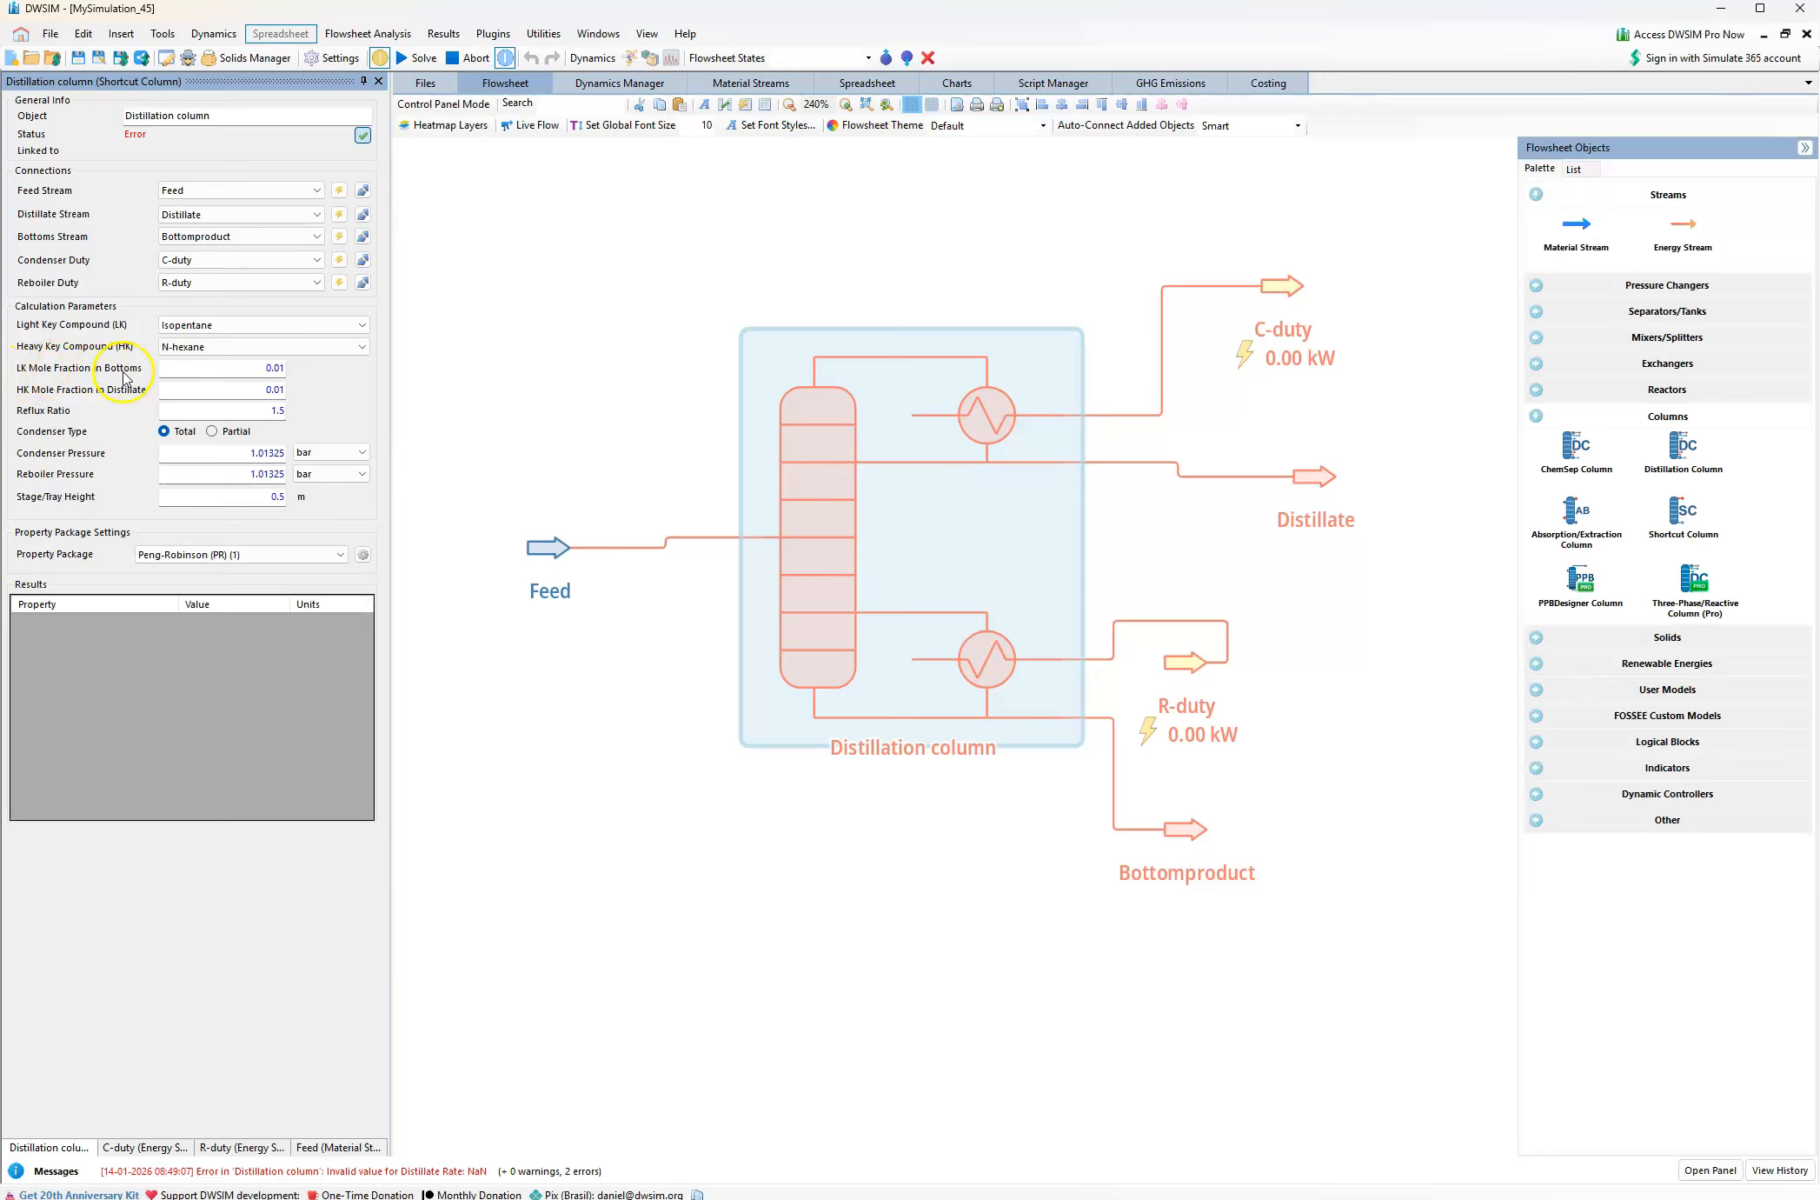
click(276, 367)
key(Return)
click(274, 387)
click(280, 389)
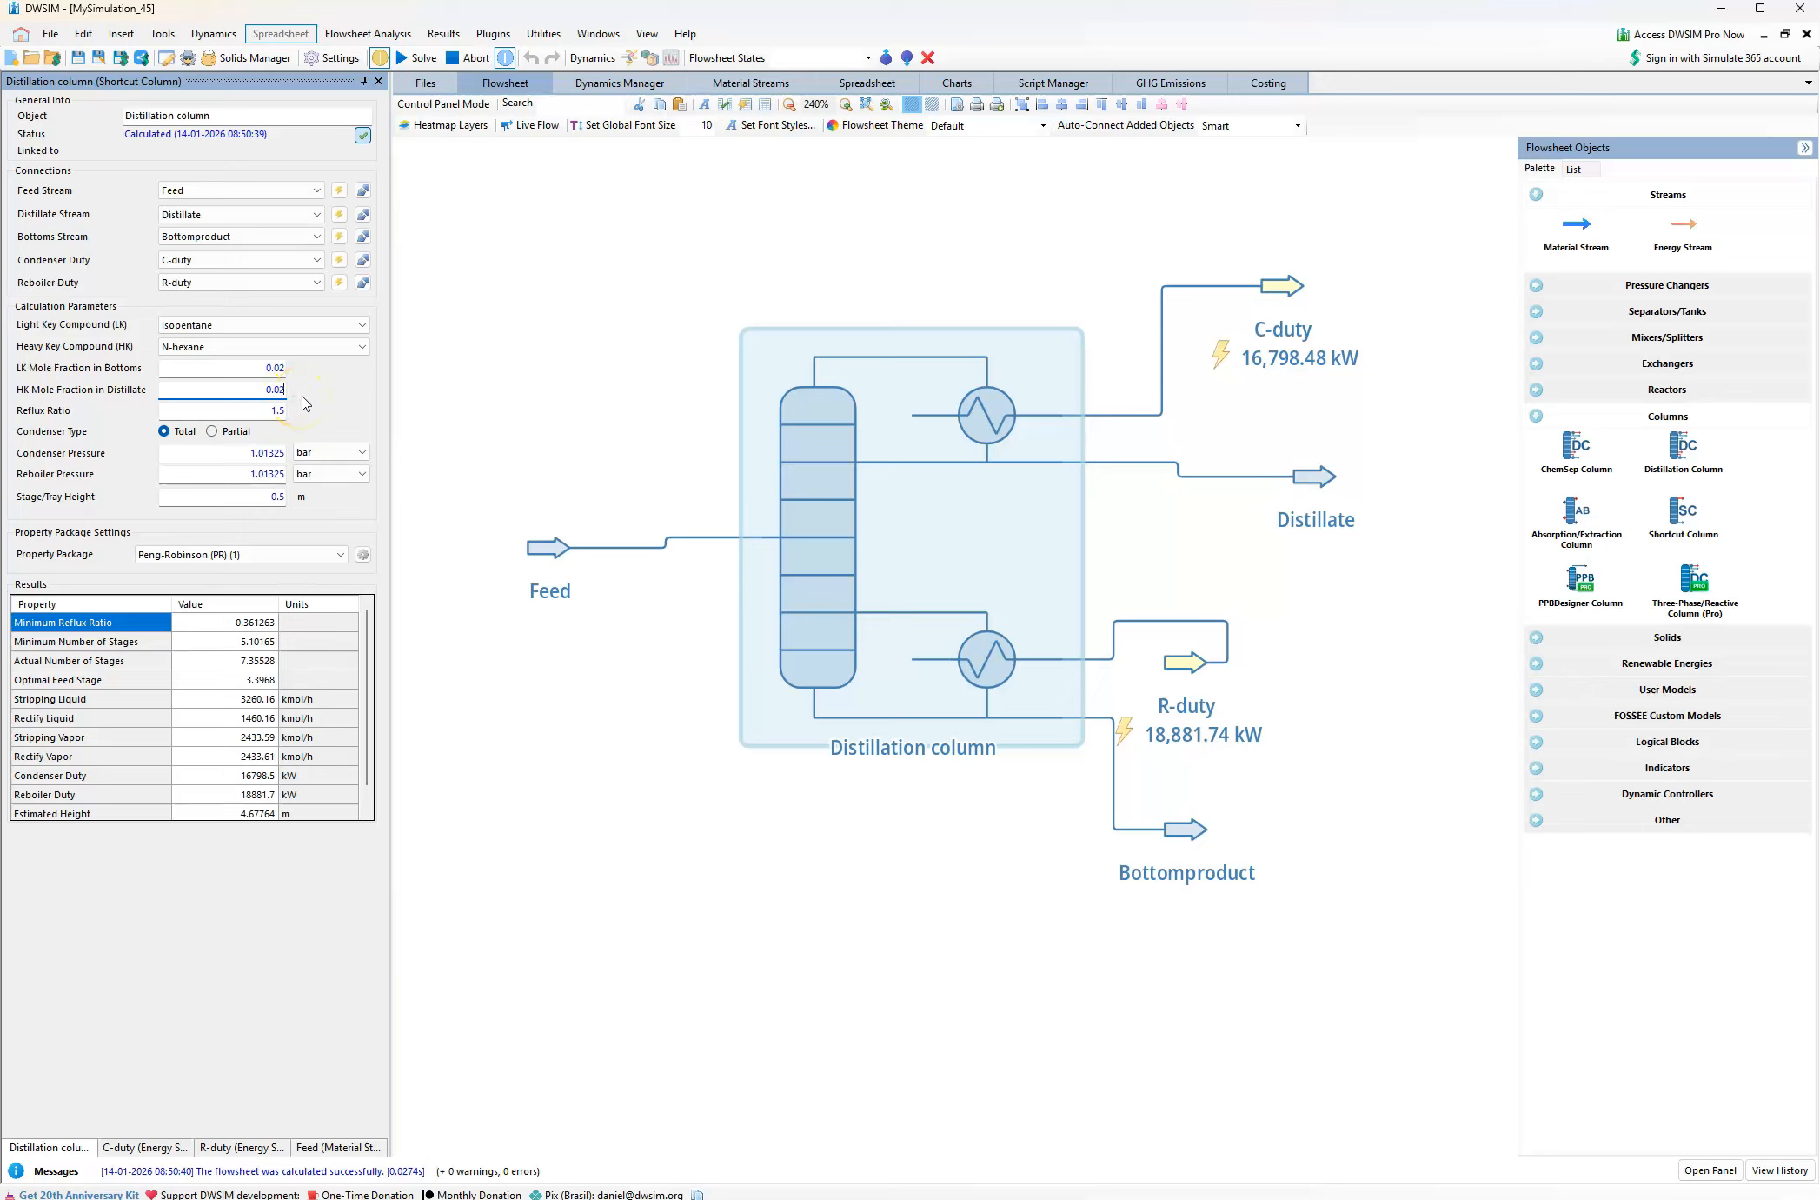
Check the Feed stream's pressure on the flowsheet and set the column's condenser and reboiler pressures to 0.69 bar
click(279, 412)
drag(271, 410, 286, 411)
mouse_move(537, 553)
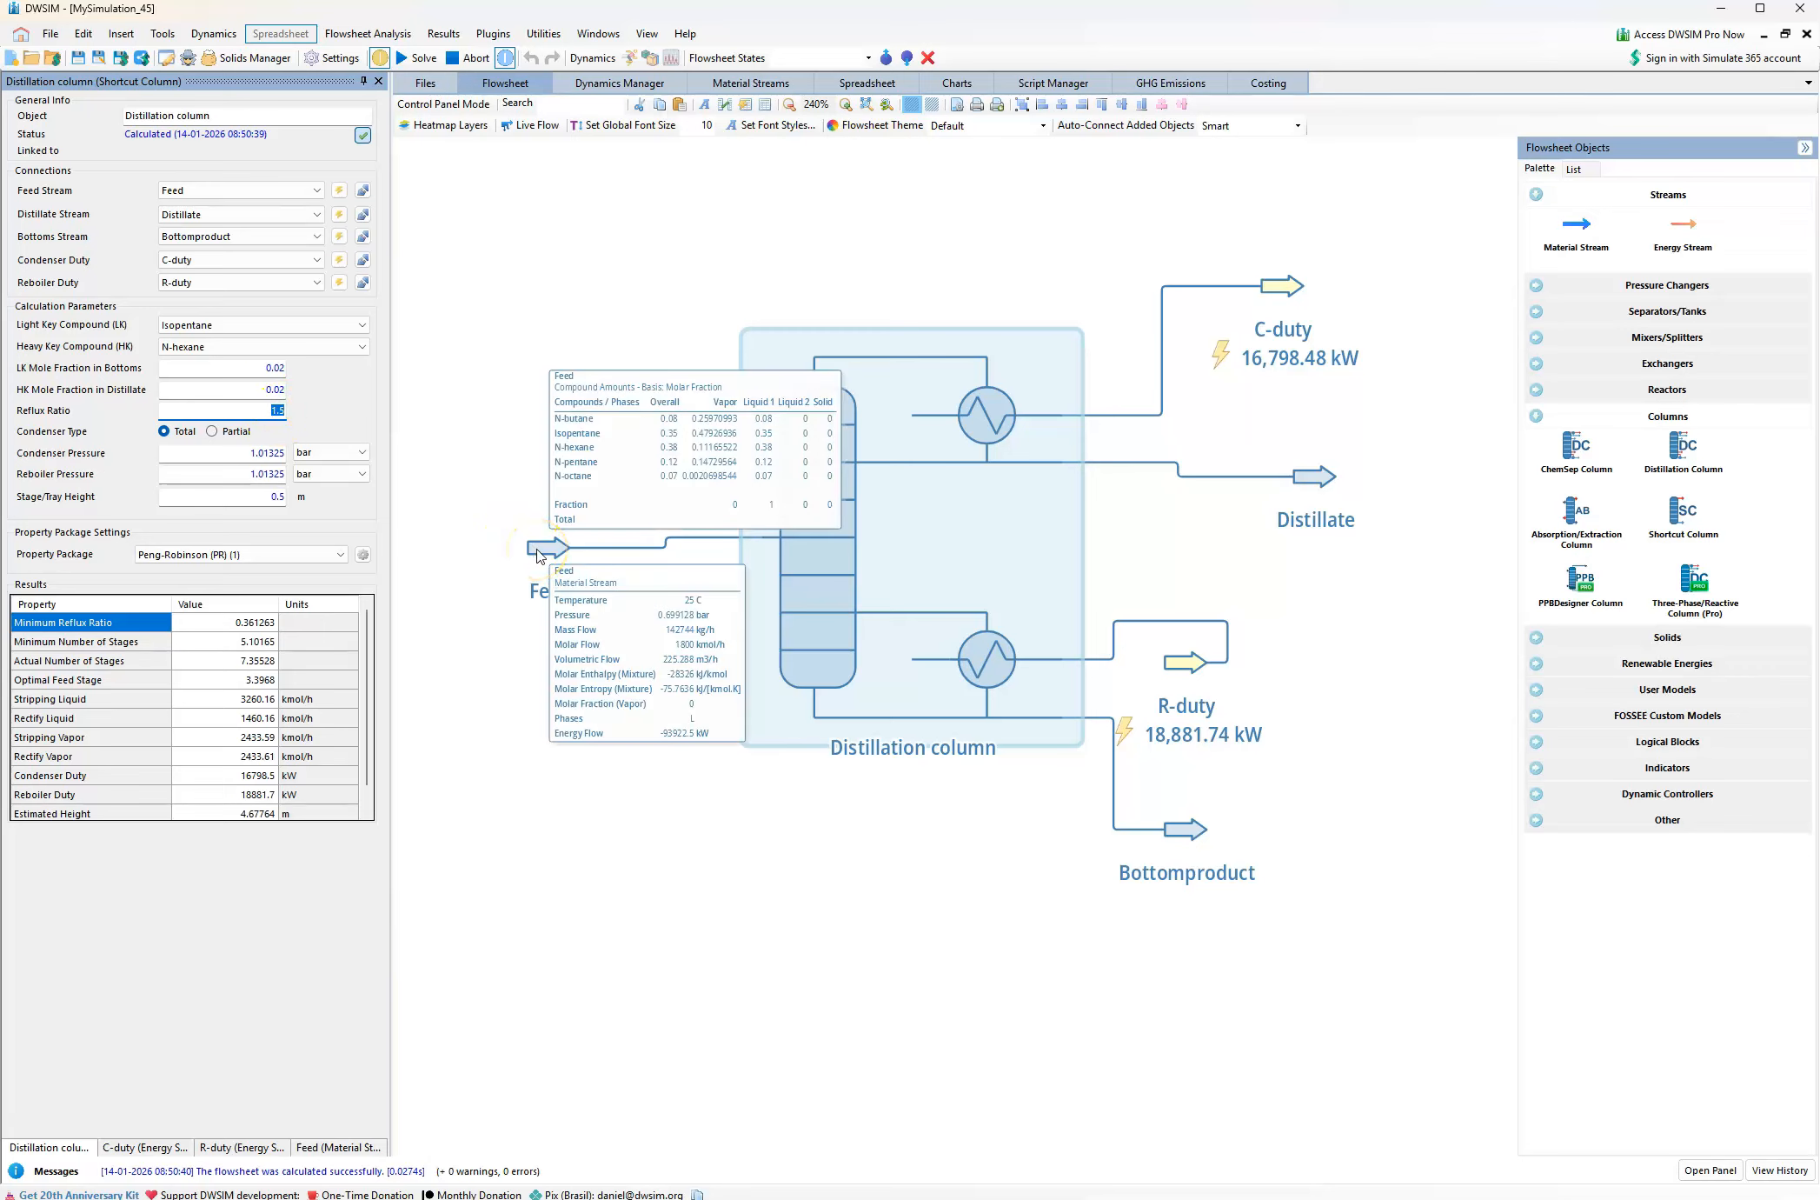
click(537, 549)
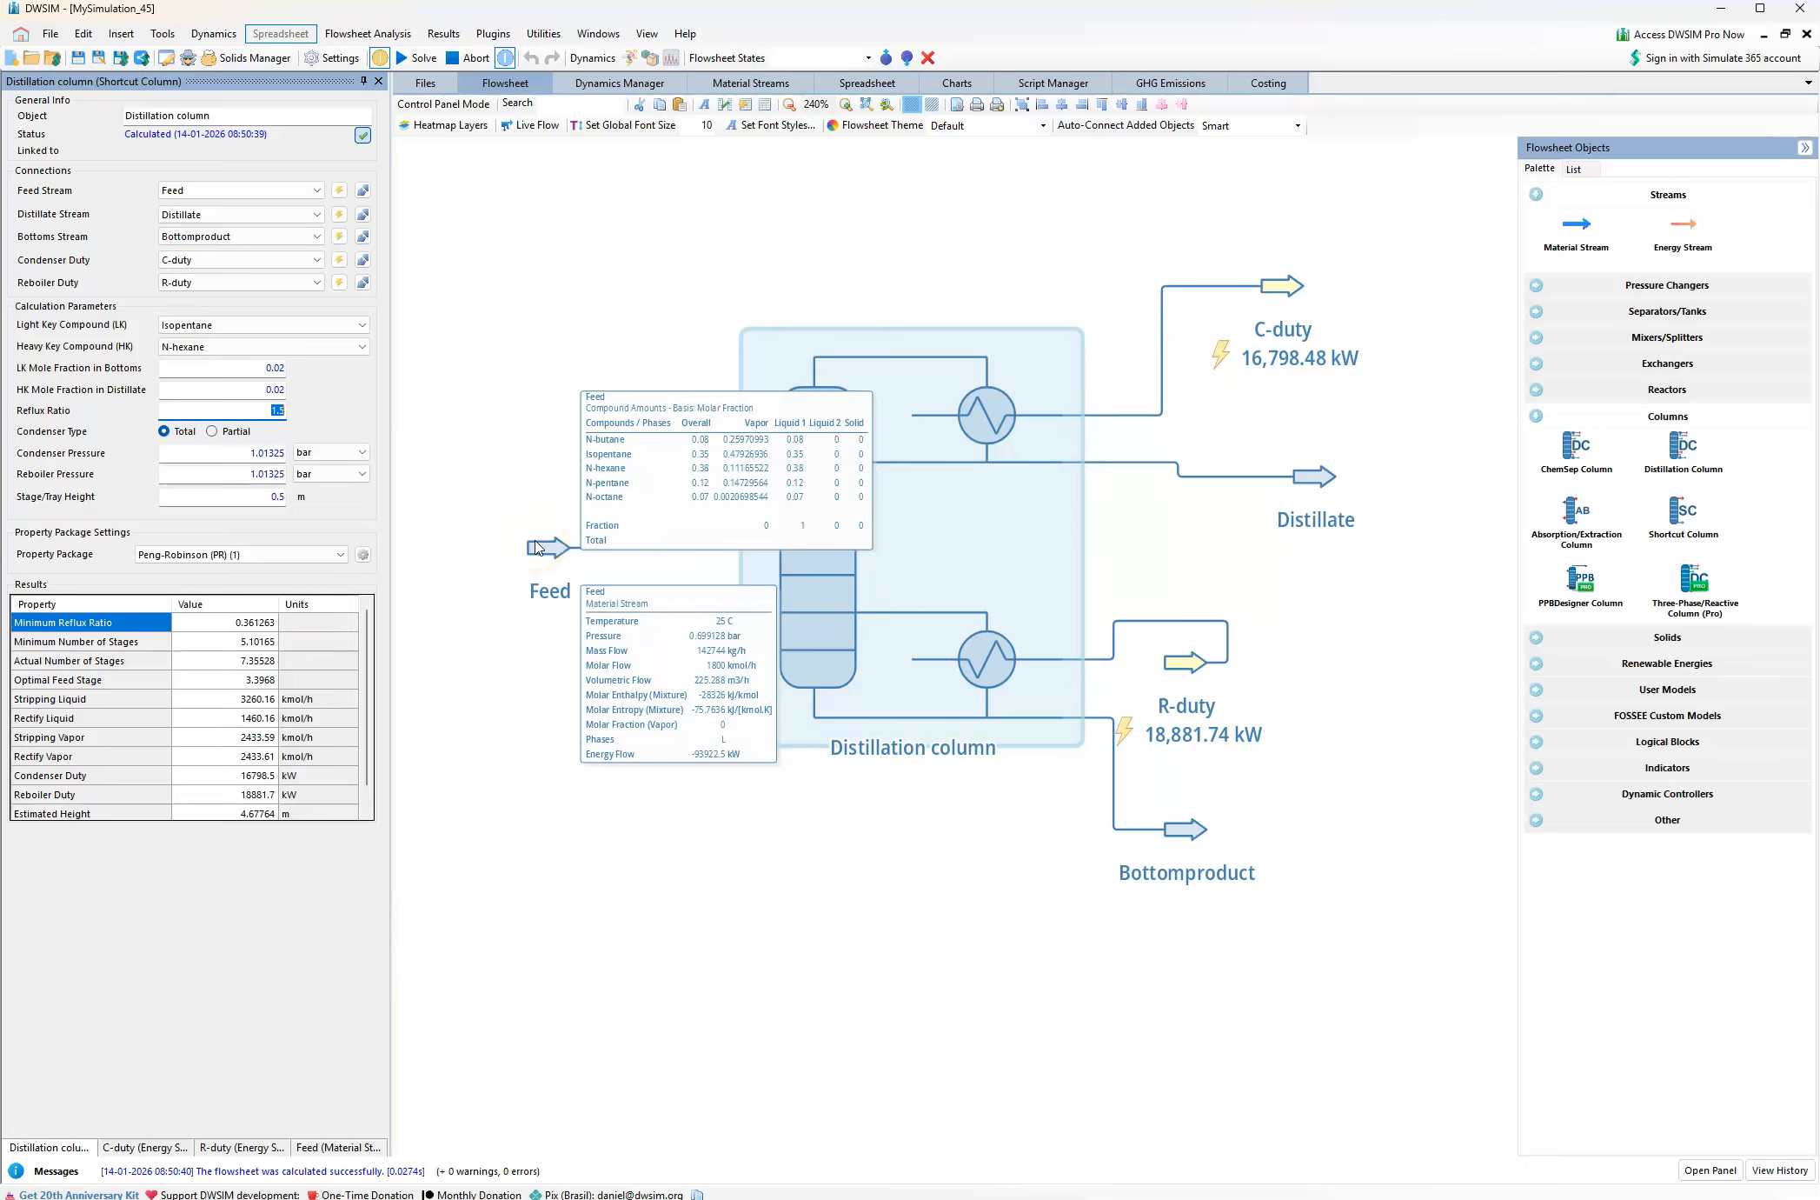
double_click(270, 453)
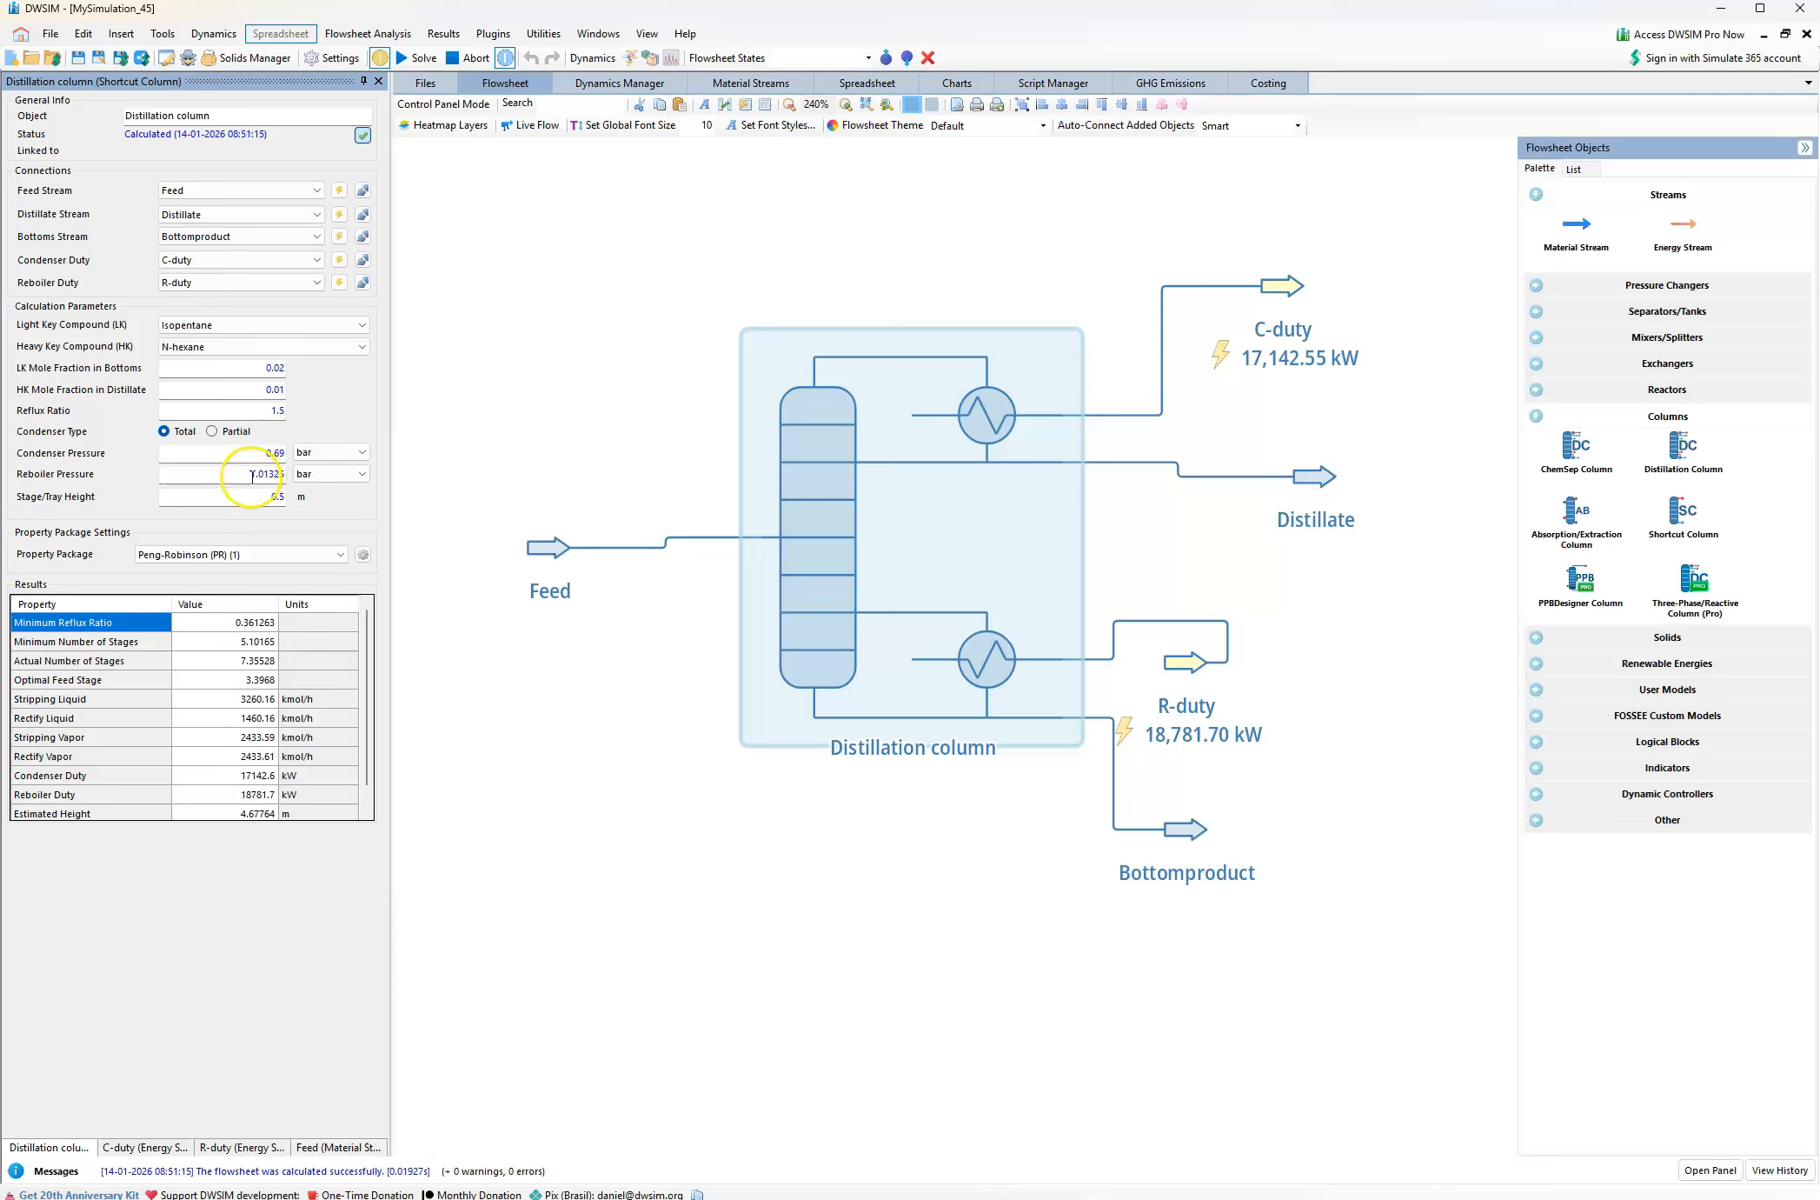
click(251, 473)
double_click(252, 472)
text(0.6)
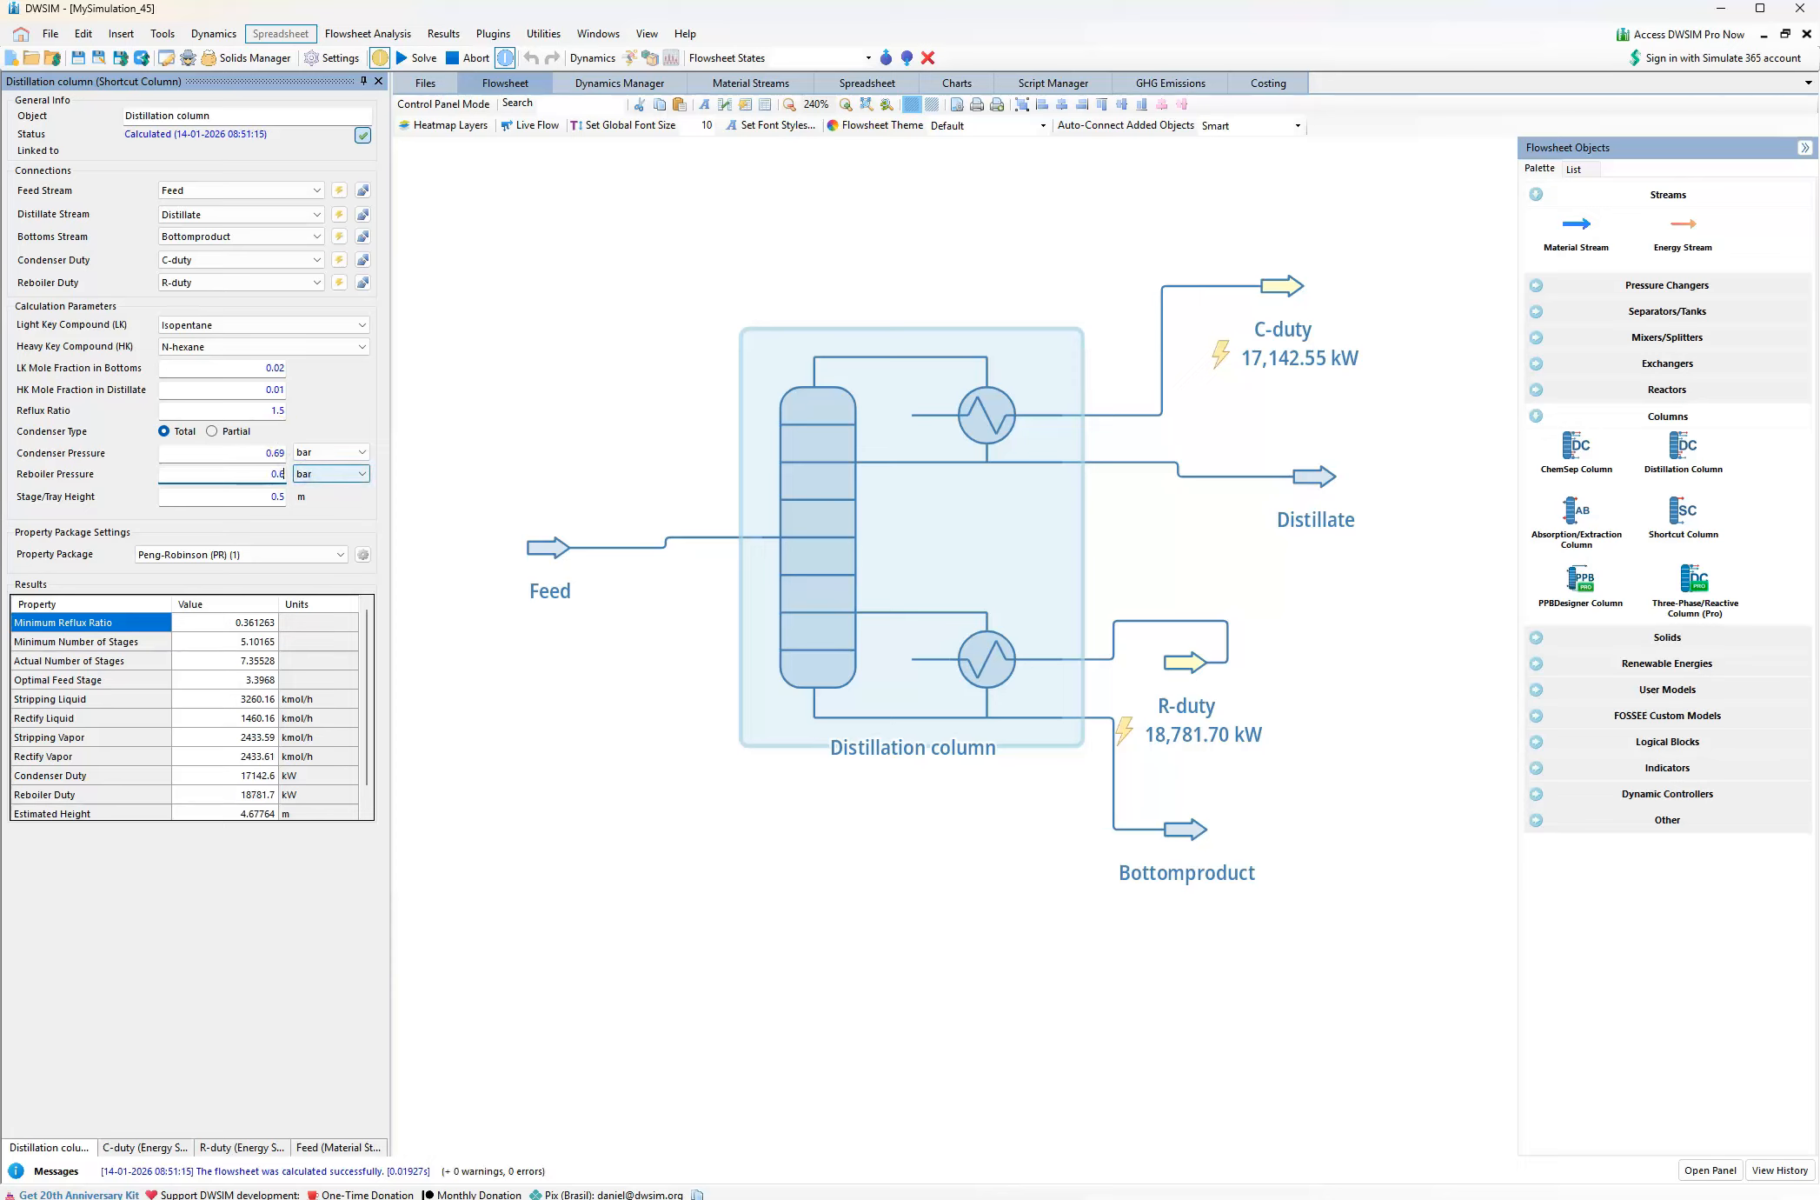
text(9)
key(Return)
Solve the flowsheet and examine the column's results and the Distillate stream's composition against the specifications
mouse_move(559, 555)
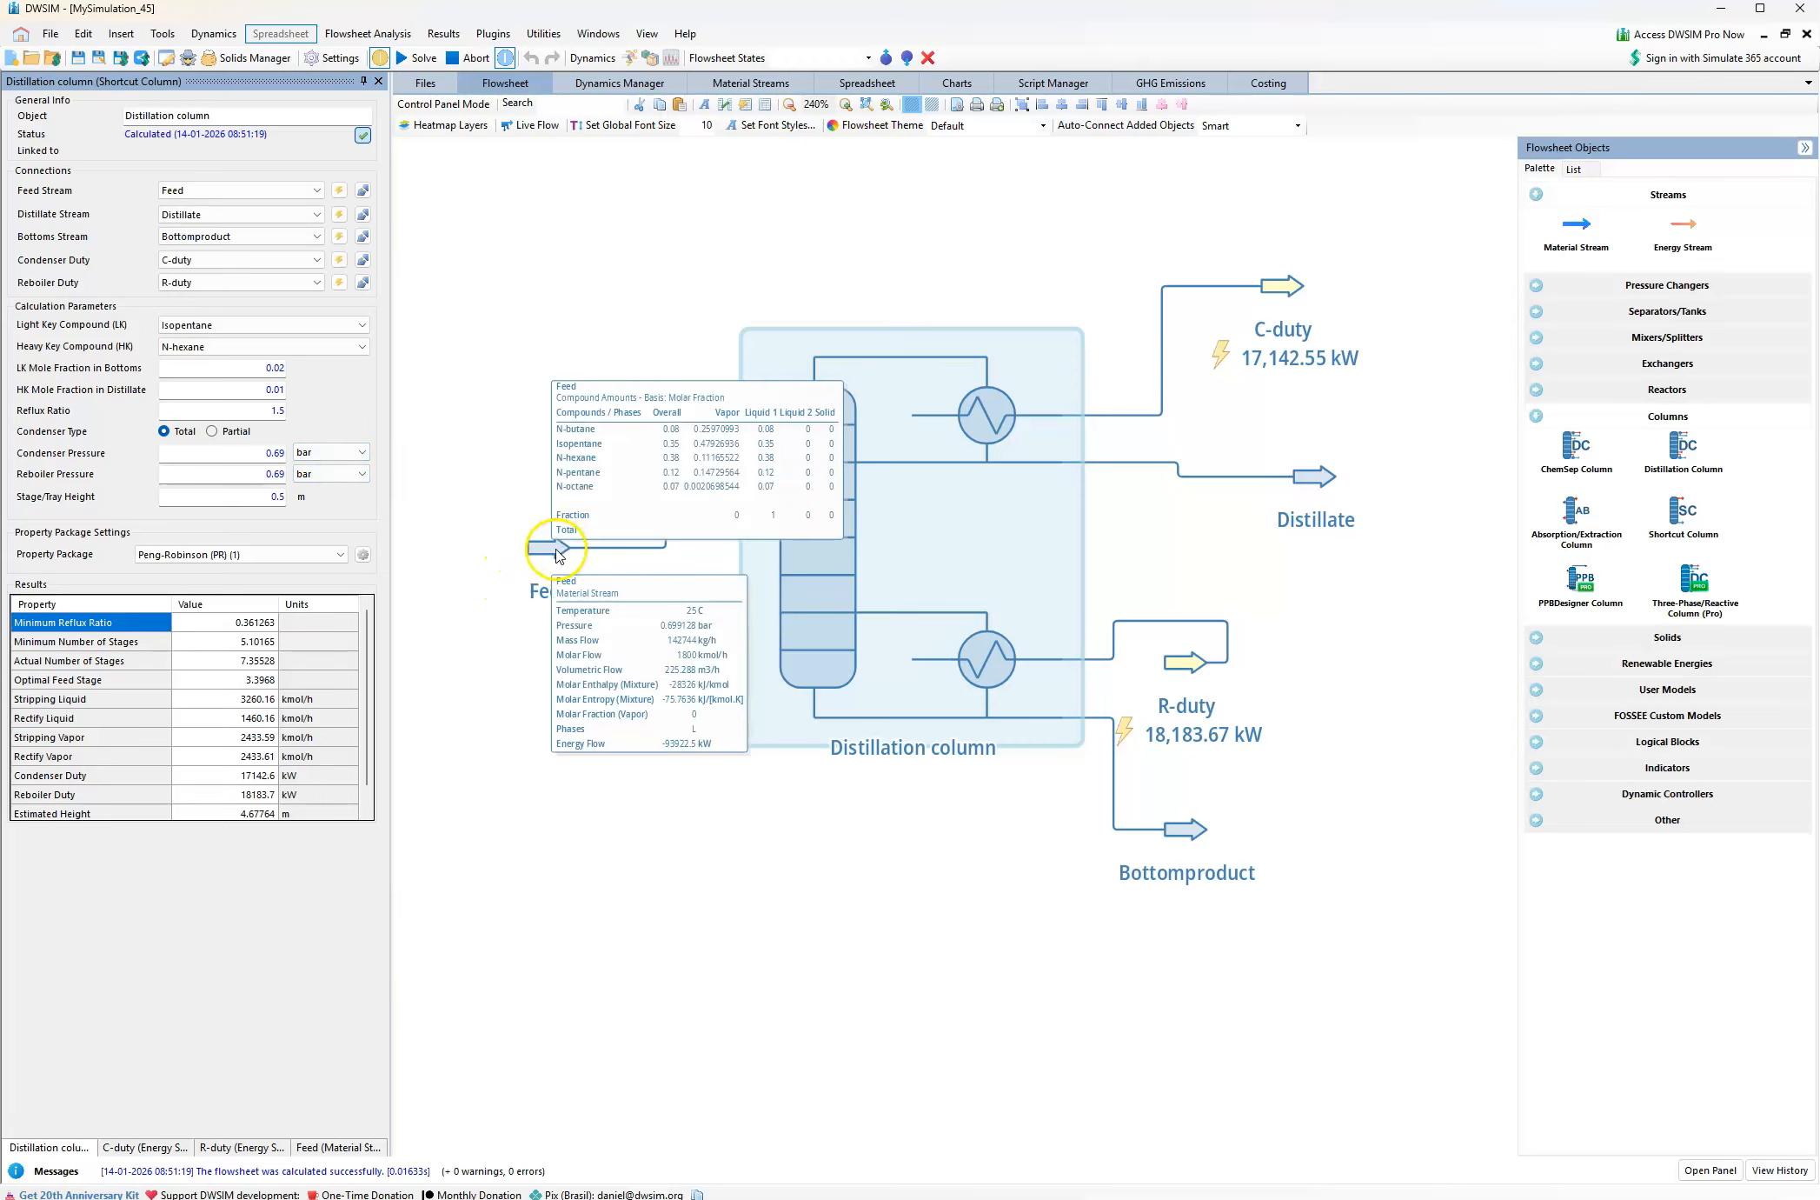
mouse_move(821, 467)
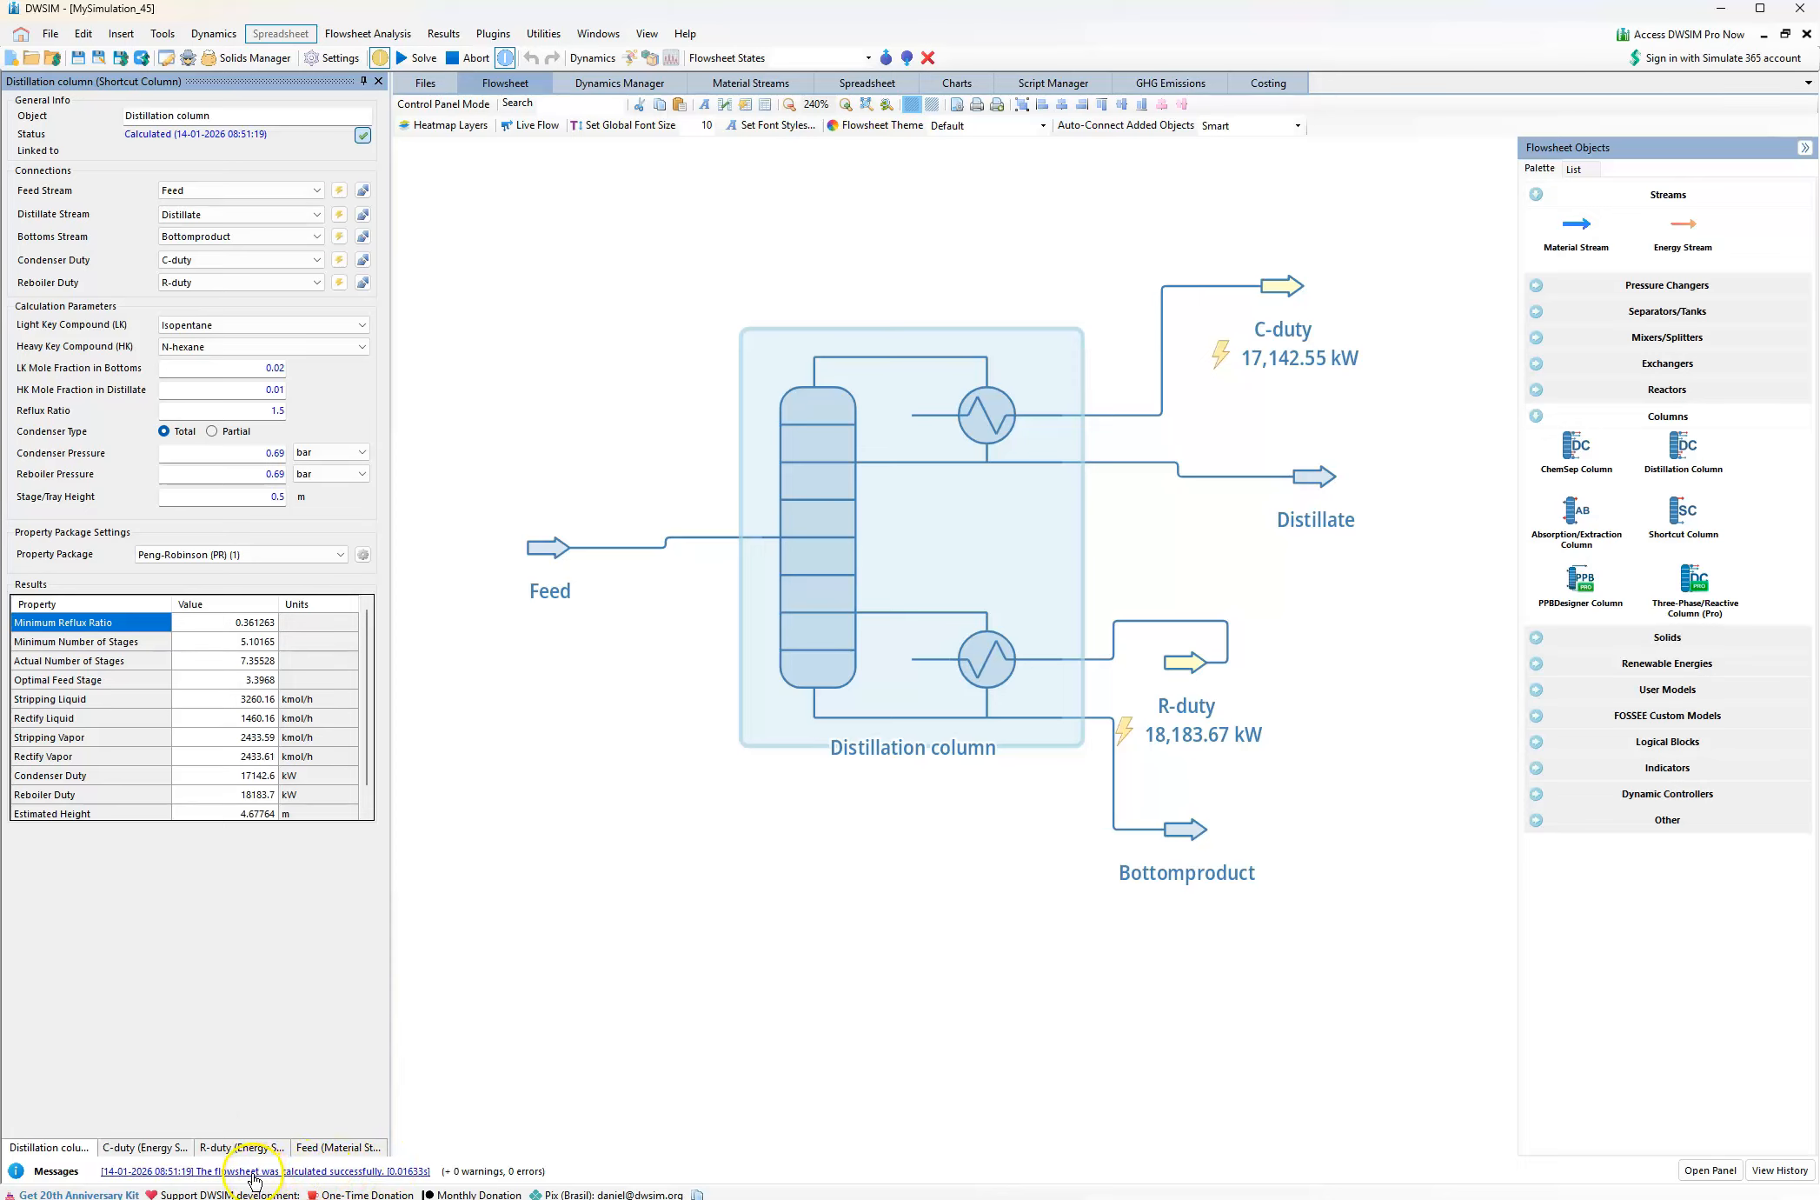
click(415, 57)
mouse_move(1046, 520)
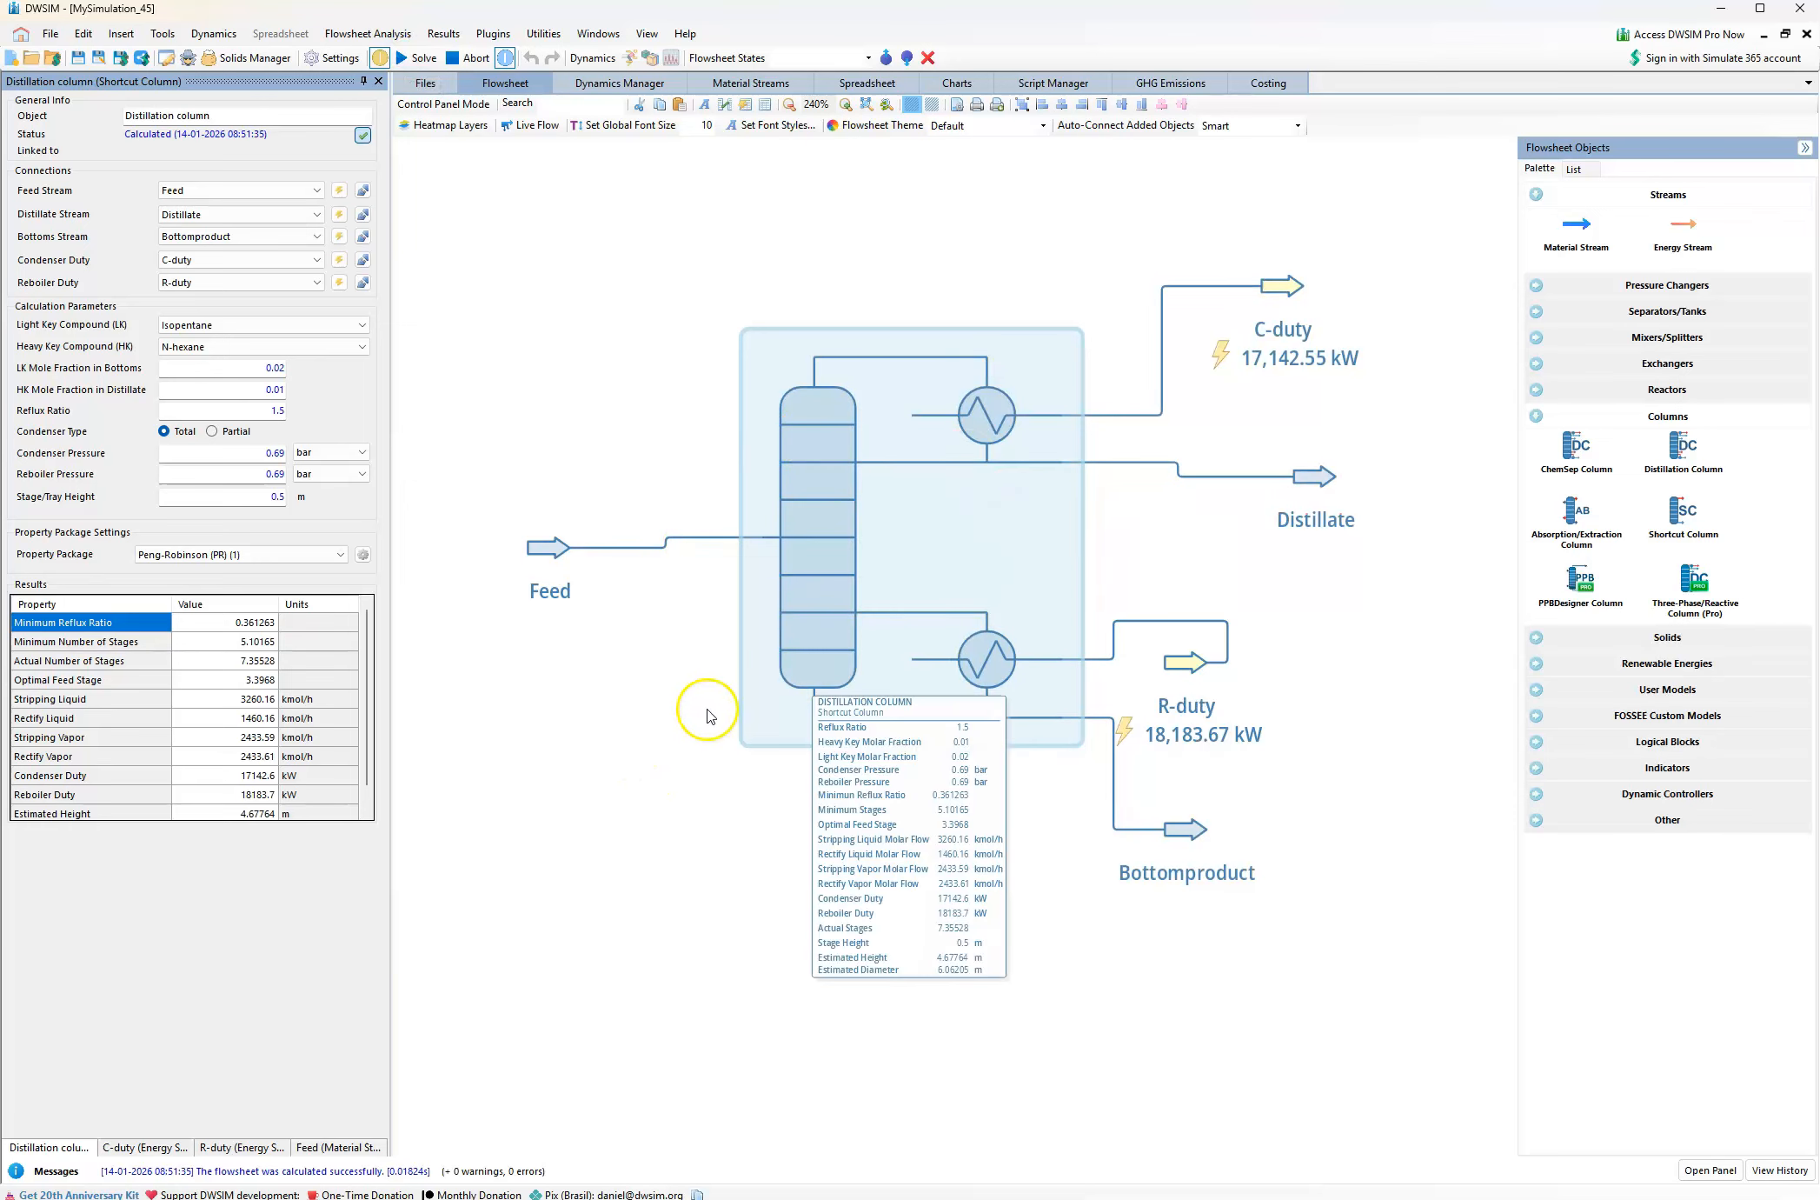
click(231, 625)
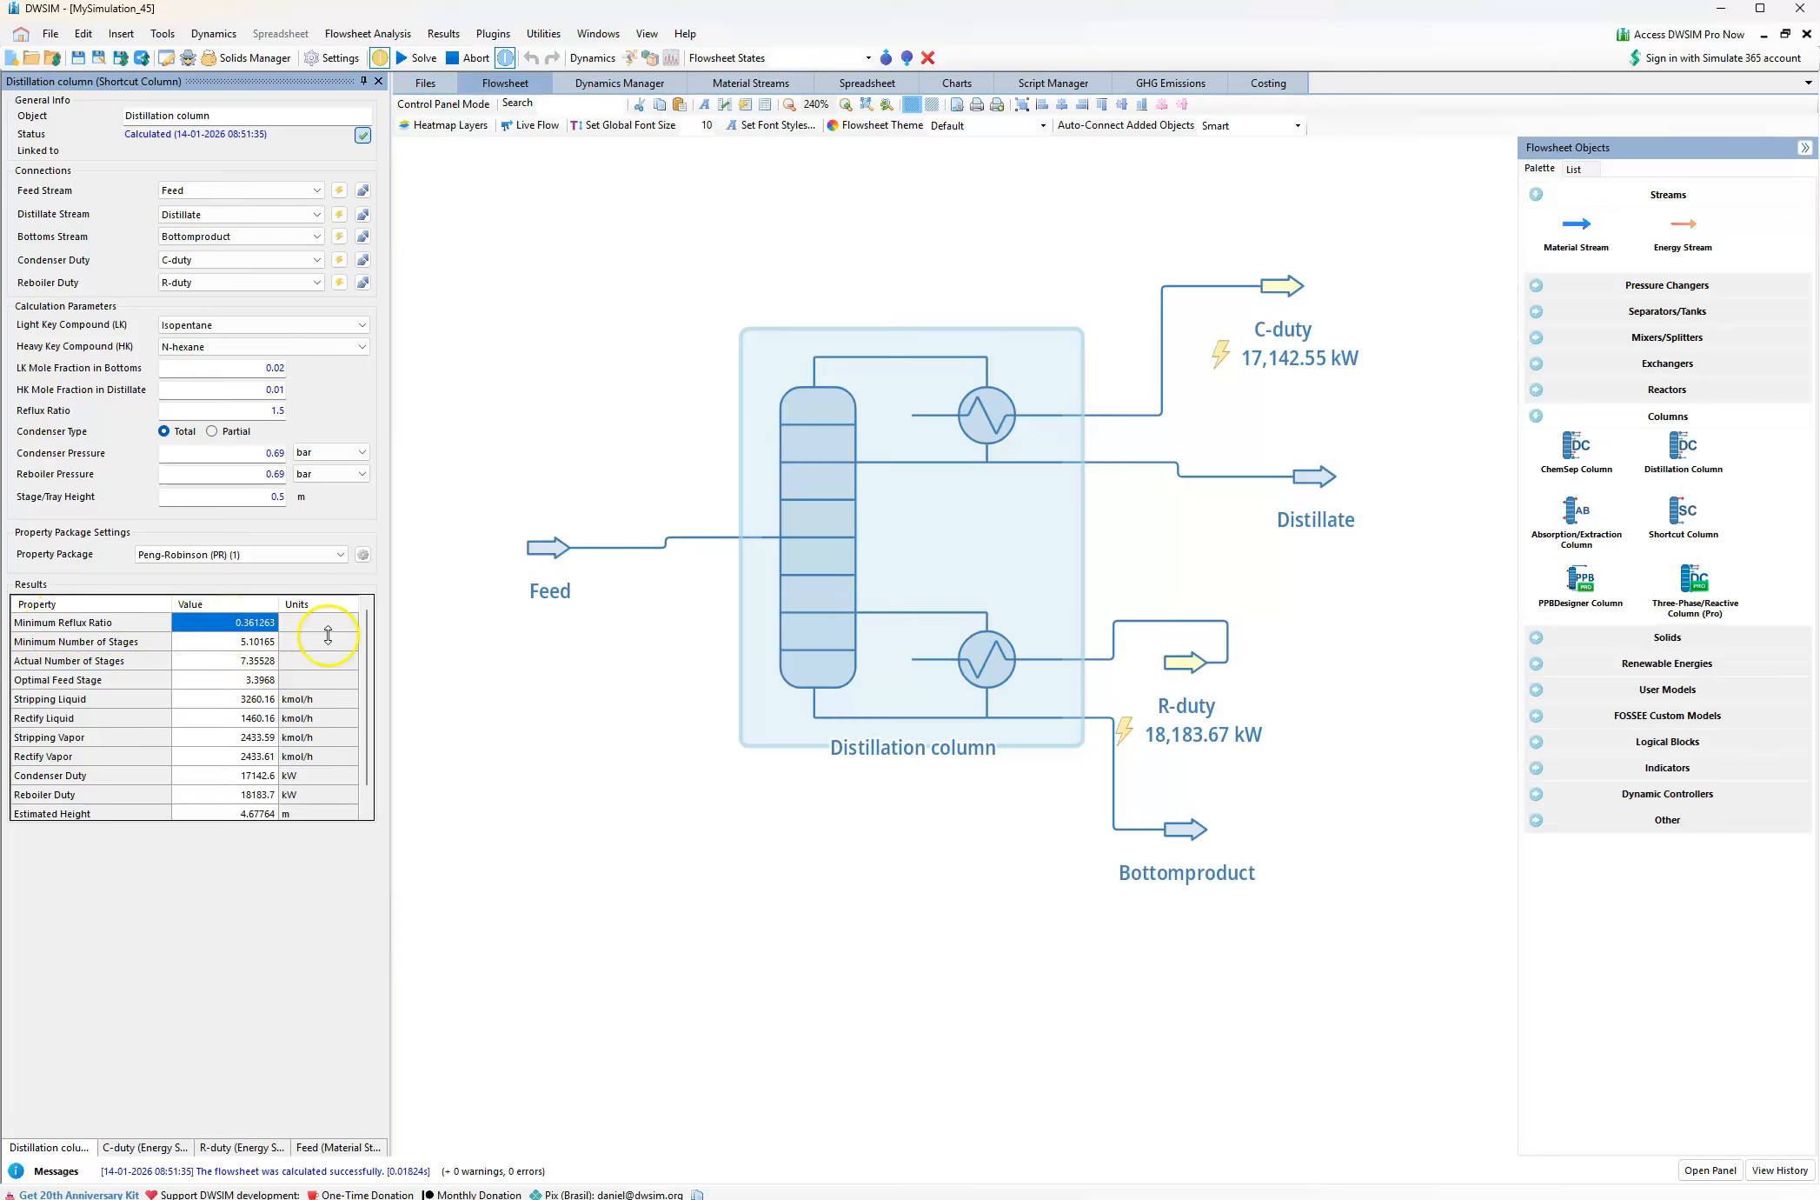
mouse_move(856, 569)
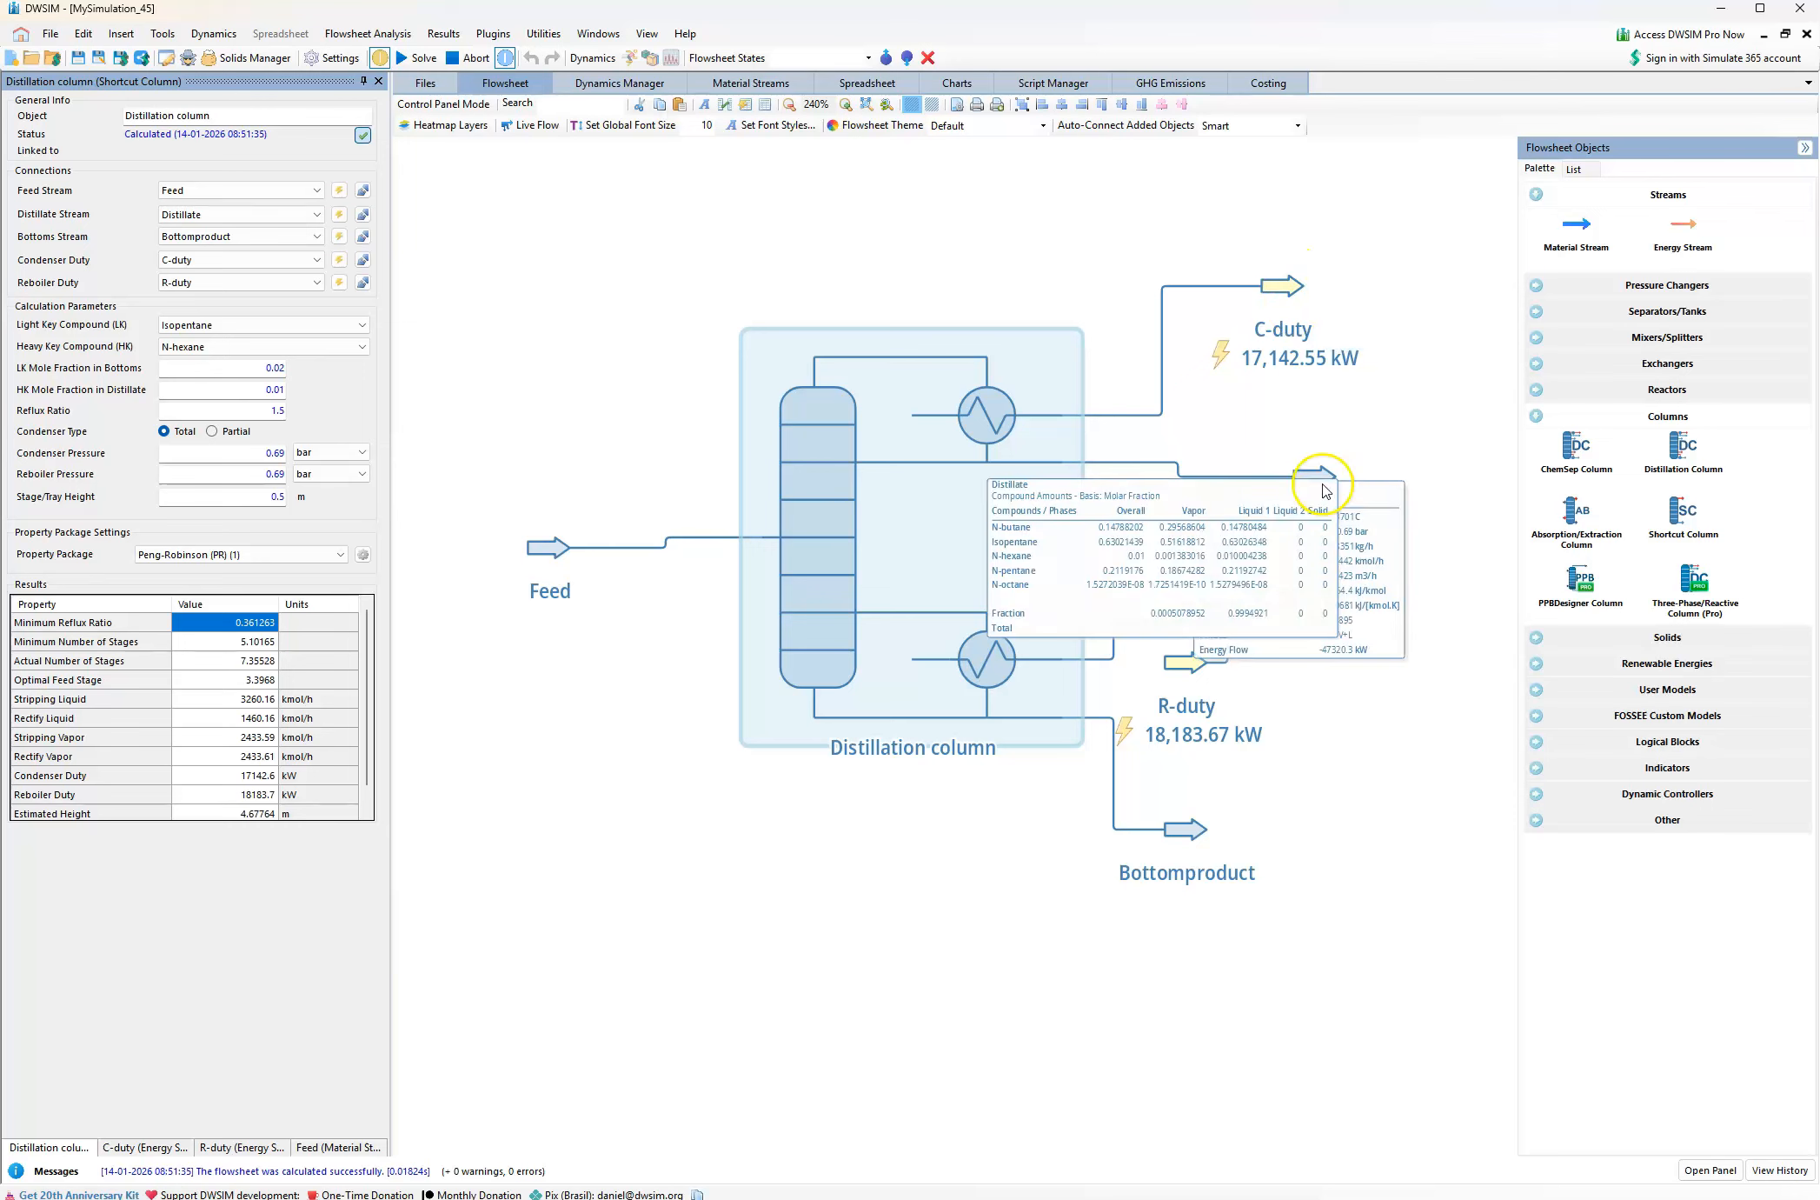
mouse_move(1304, 502)
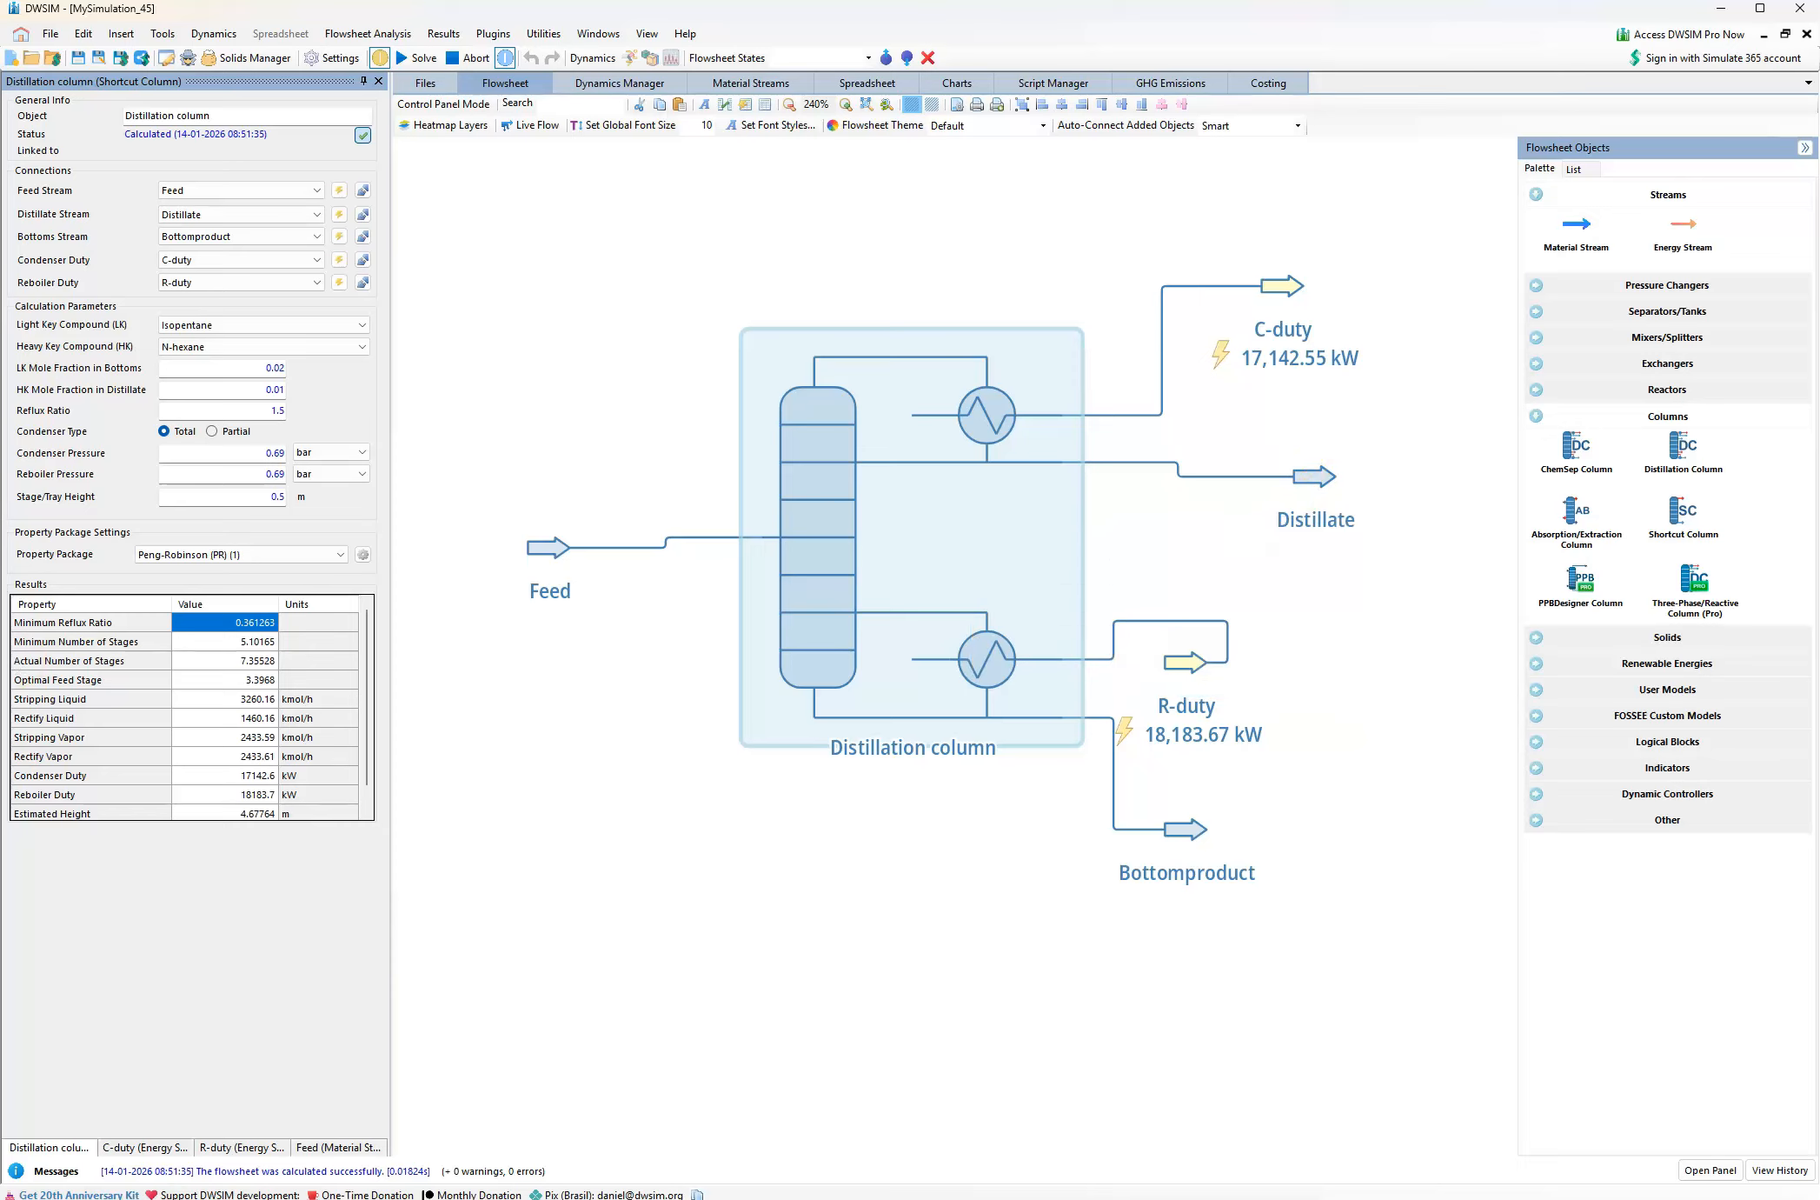
Set the HK mole fraction in distillate to 0.02 and check the Distillate, Bottomproduct and column results on the flowsheet
click(280, 391)
text(2)
key(Return)
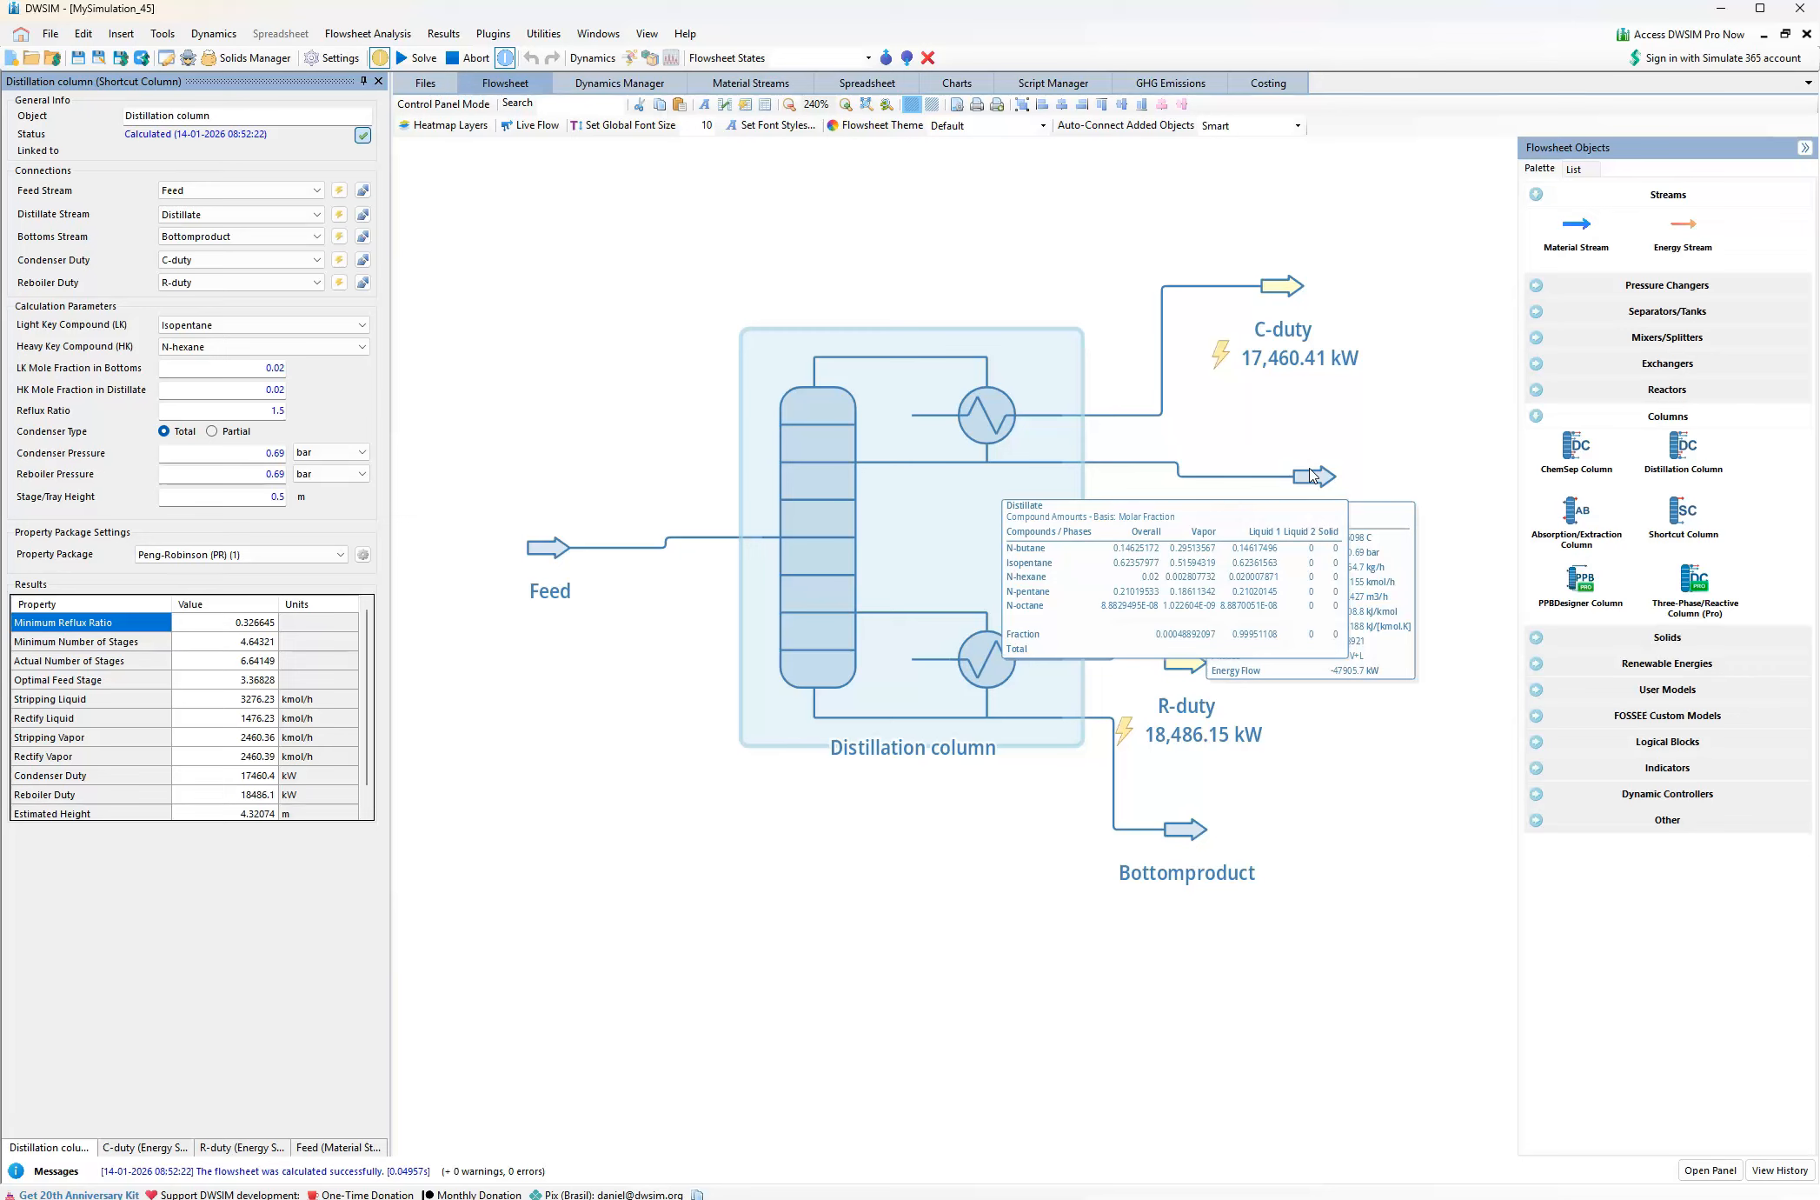
mouse_move(1195, 833)
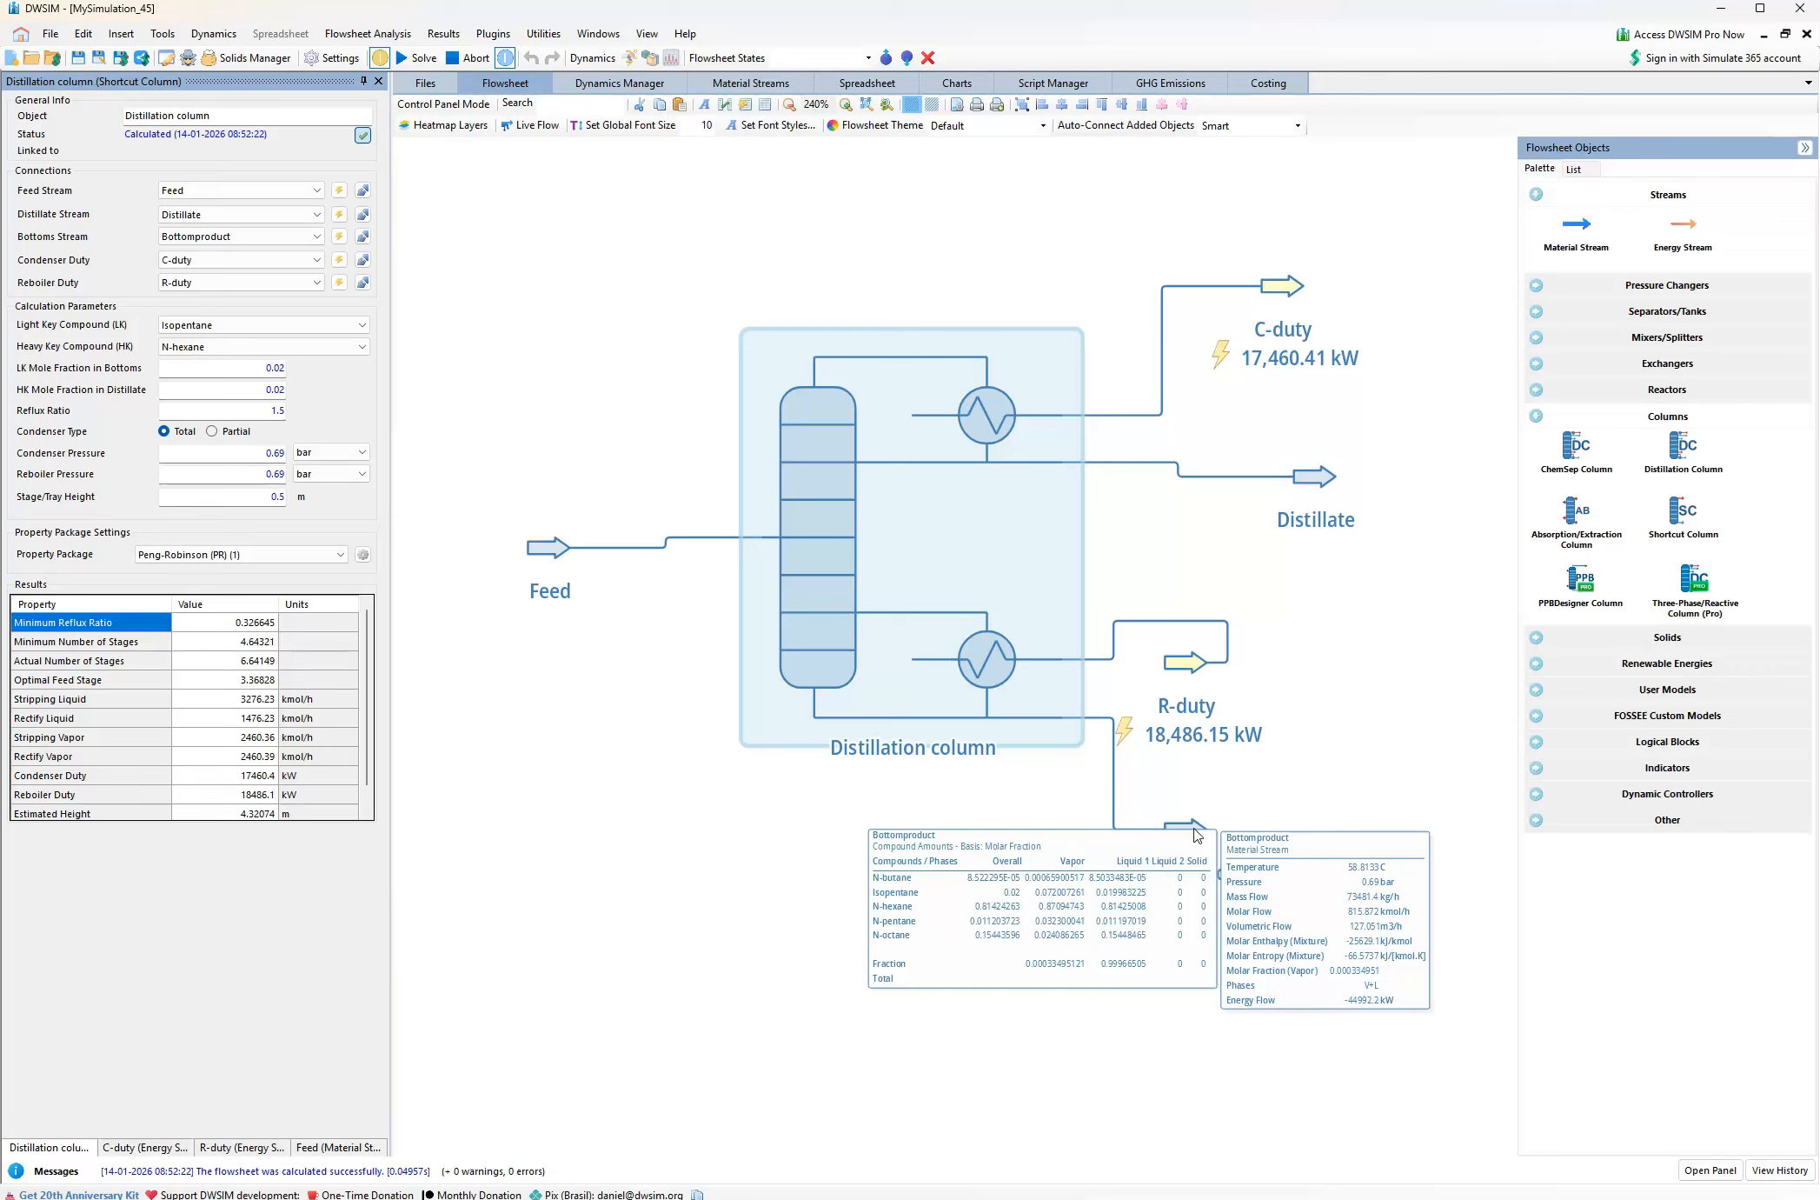
mouse_move(808, 517)
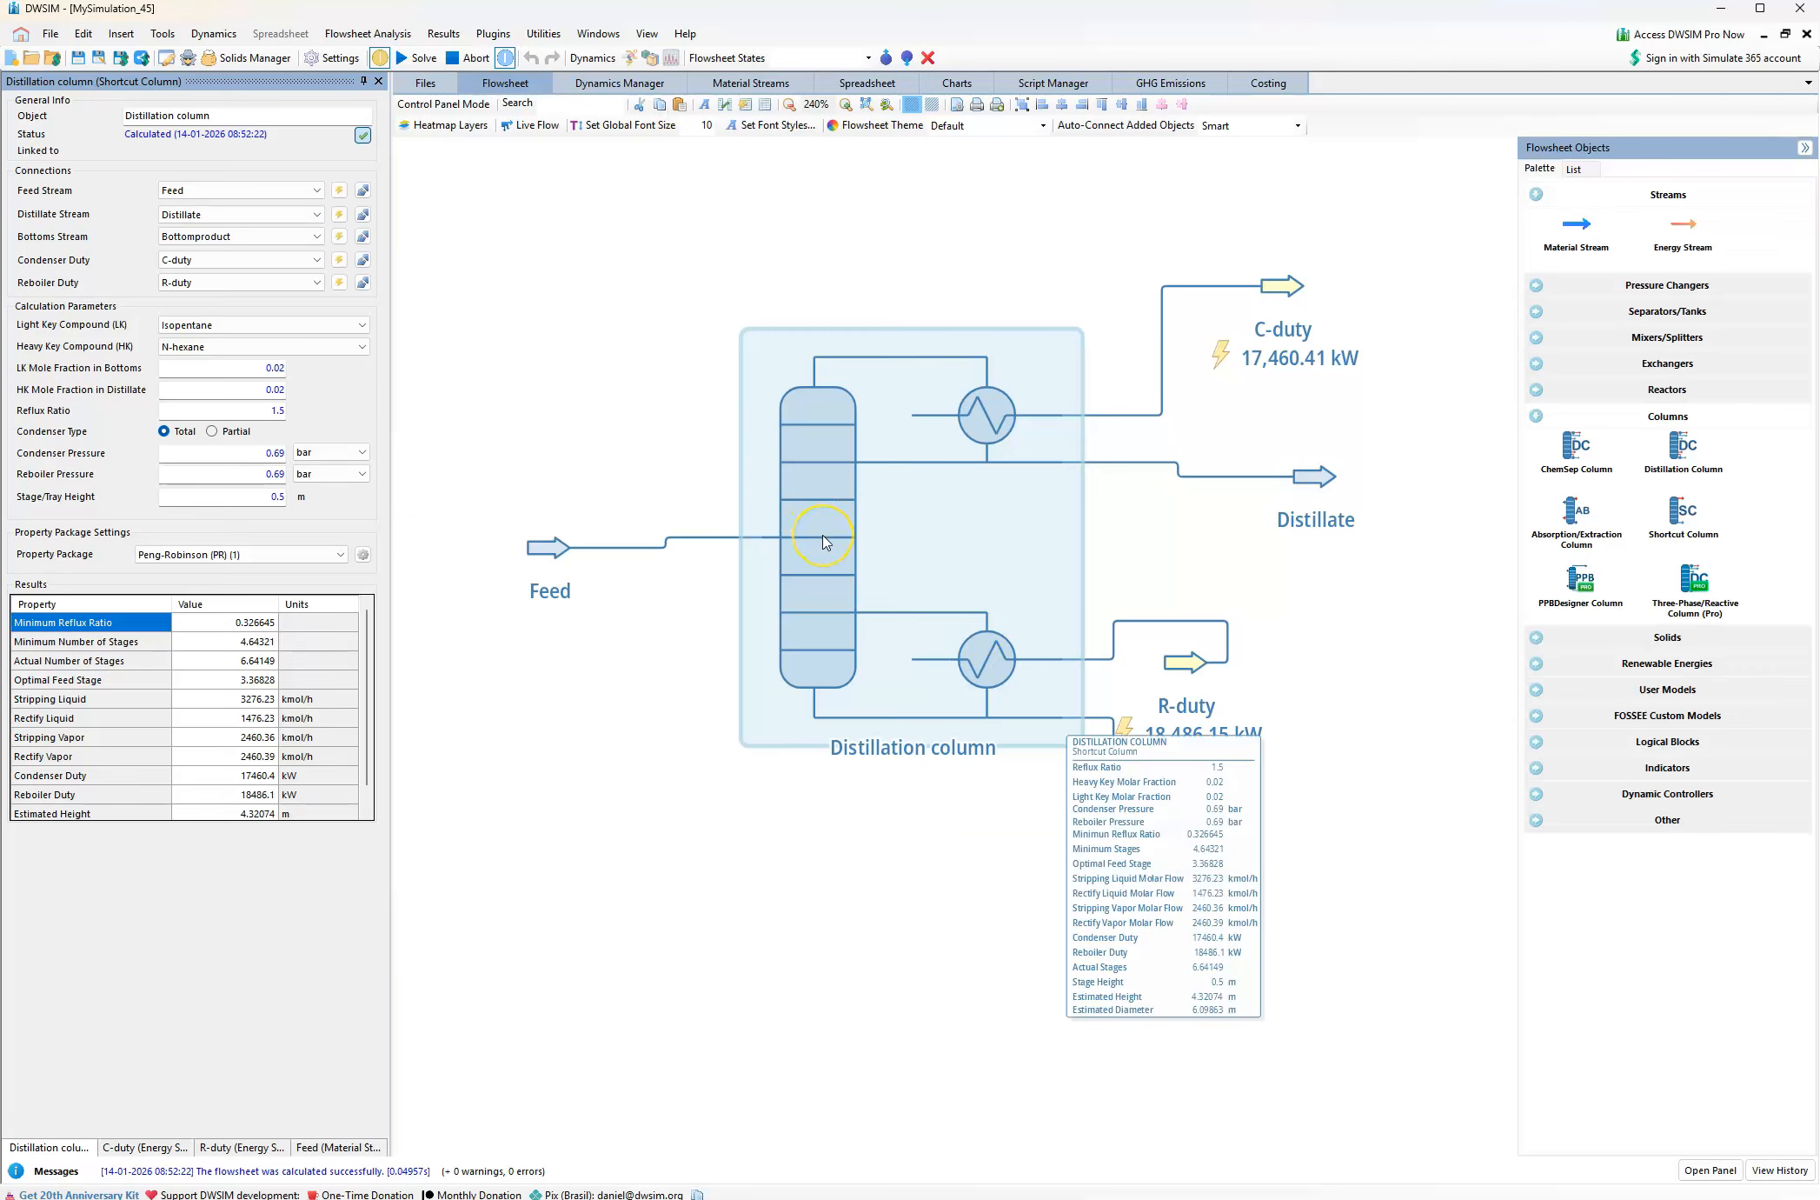